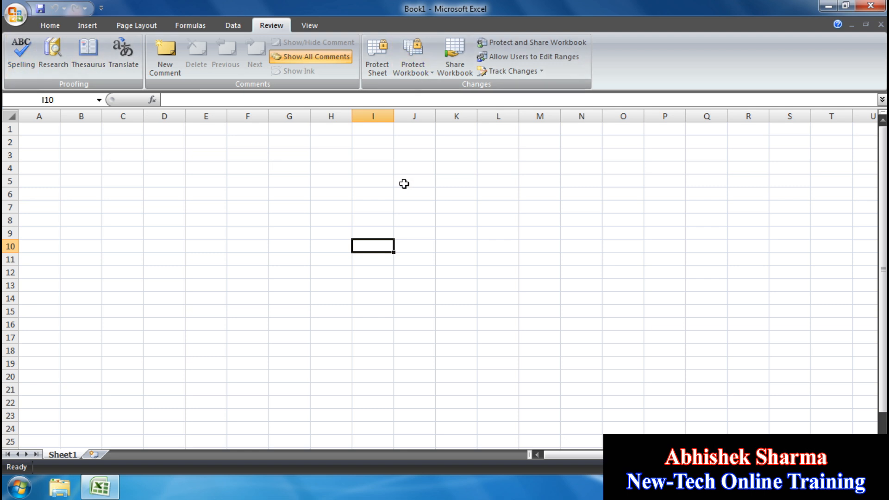
- Select a series of empty cells in the grid, ending on D6
click(155, 157)
click(200, 237)
click(304, 230)
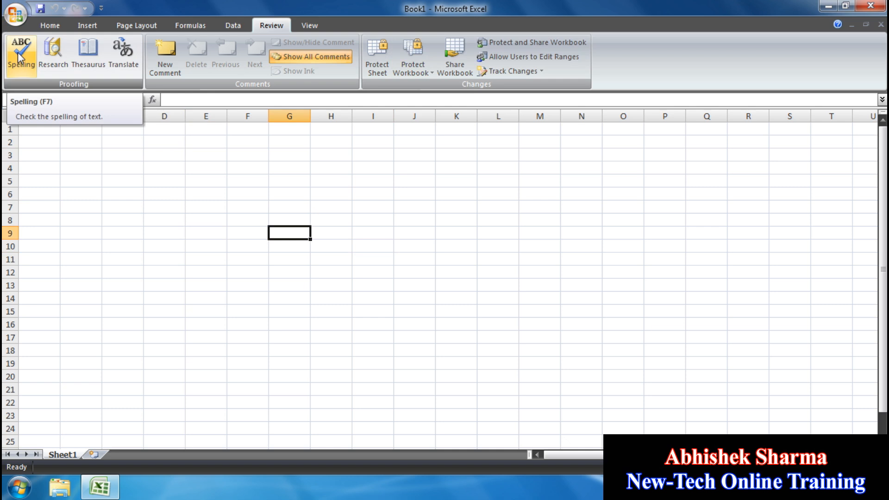
click(246, 207)
click(204, 270)
click(162, 206)
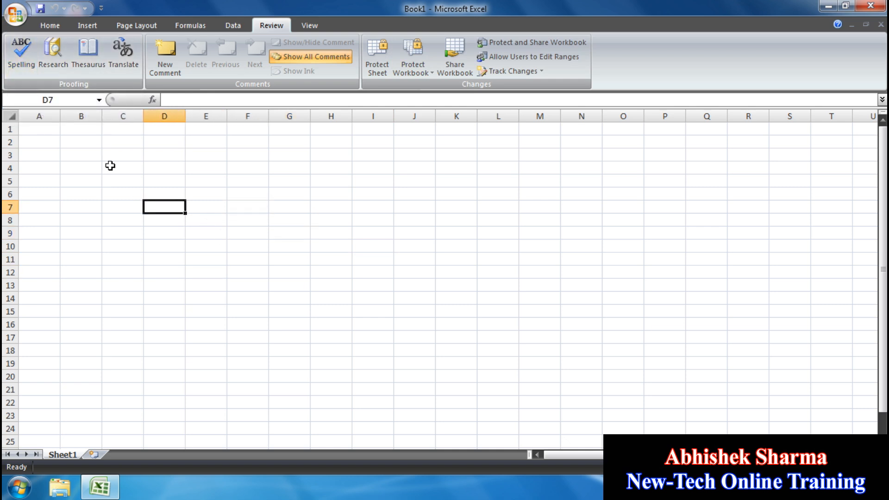
click(244, 206)
click(177, 256)
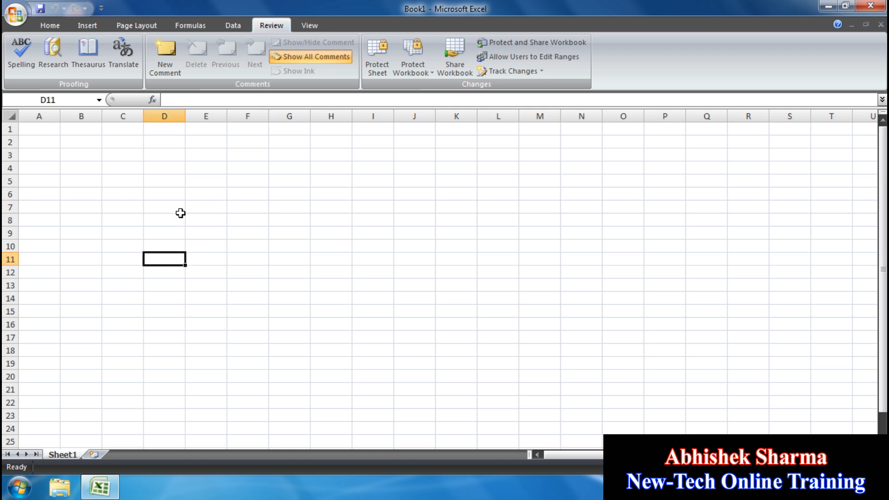
click(176, 193)
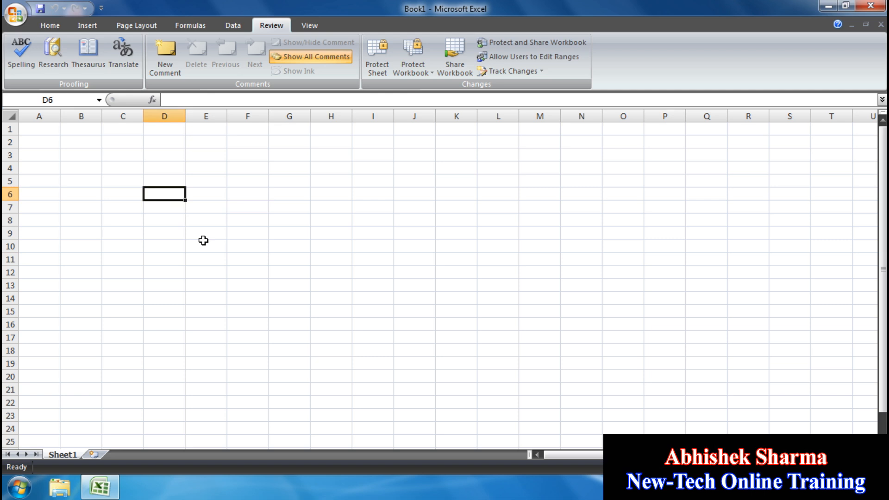
- Enter the misspelled word 'colld' into cell E6
key(Right)
key(Right)
key(Left)
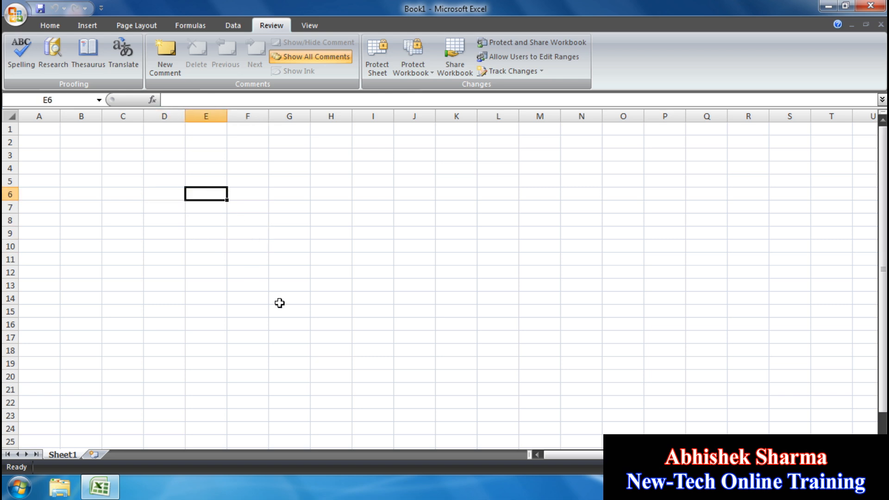
text(c)
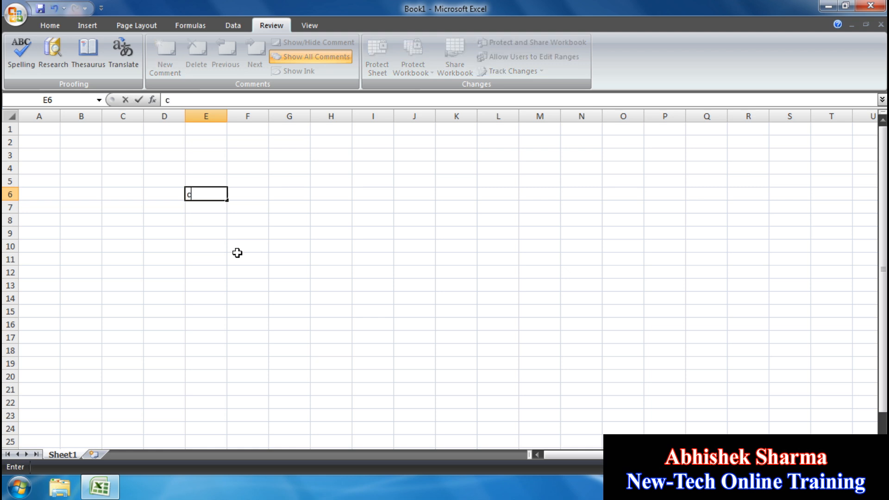
text(olld)
click(237, 254)
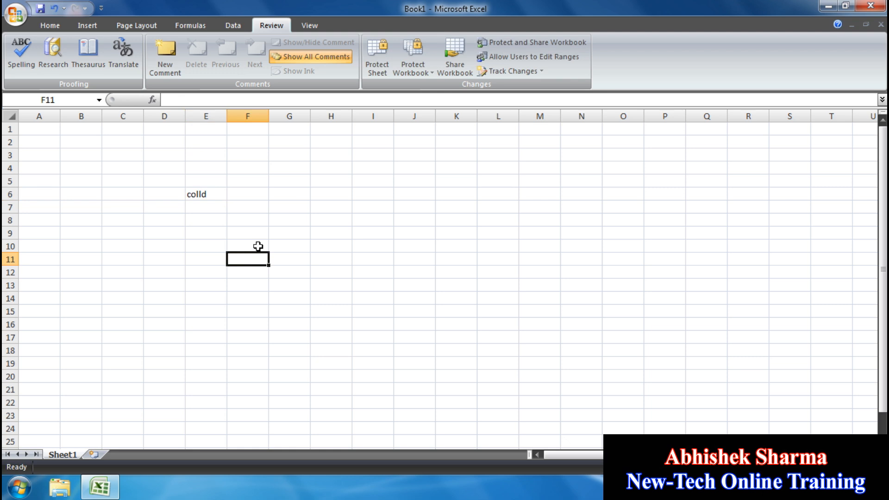
- Spell-check the sheet, changing 'colld' in E6 to the suggested 'cold'
click(214, 193)
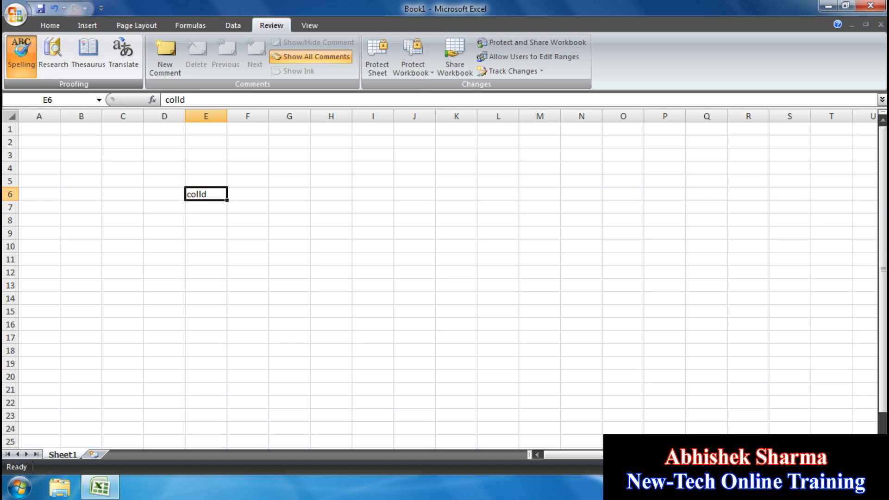
click(24, 55)
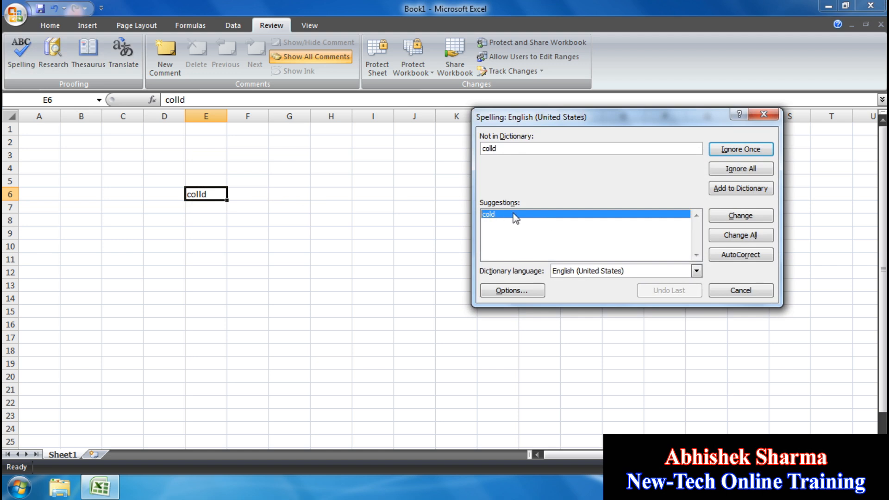
click(746, 219)
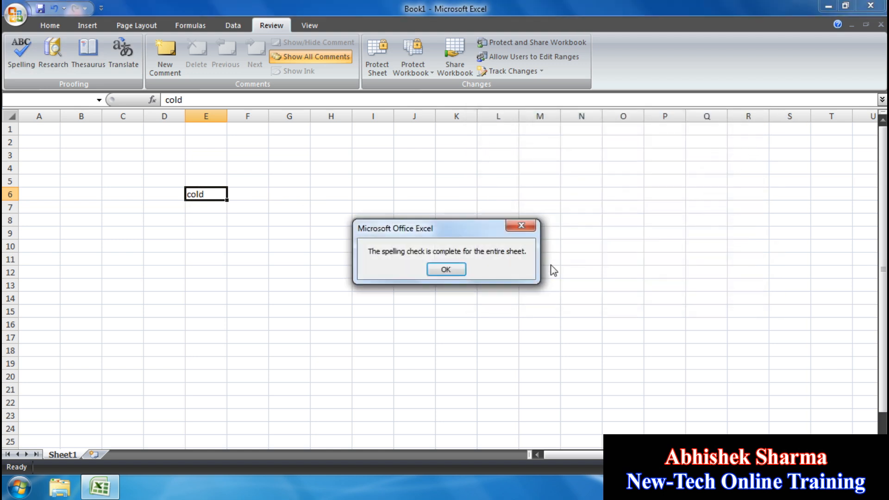
click(458, 268)
click(360, 237)
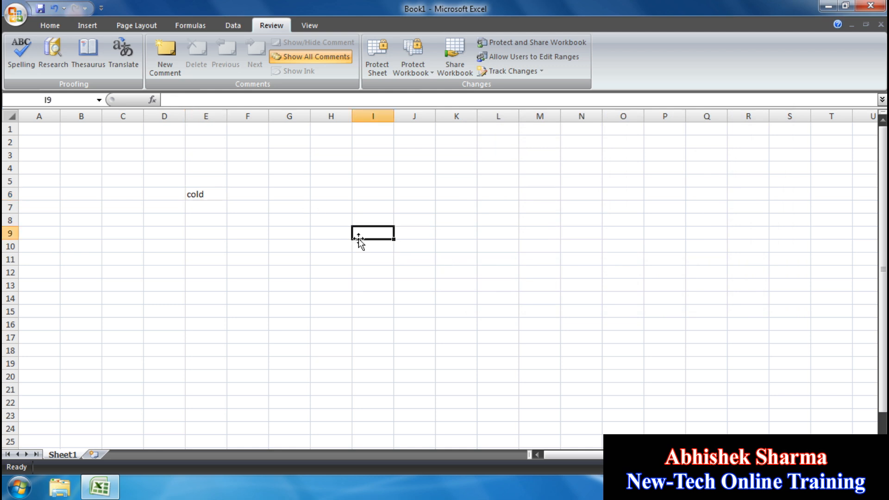
- Enter 'buyy' in I9 and spell-check it to 'buy'
text(buyy)
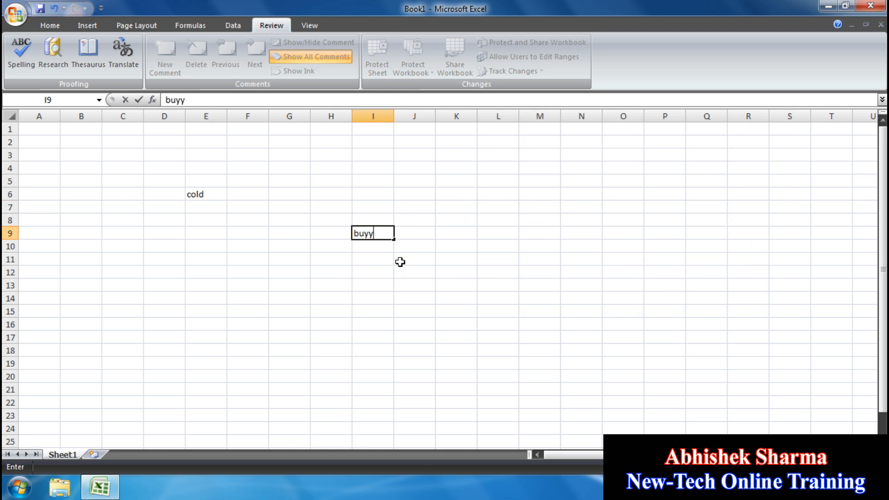
click(399, 259)
click(381, 234)
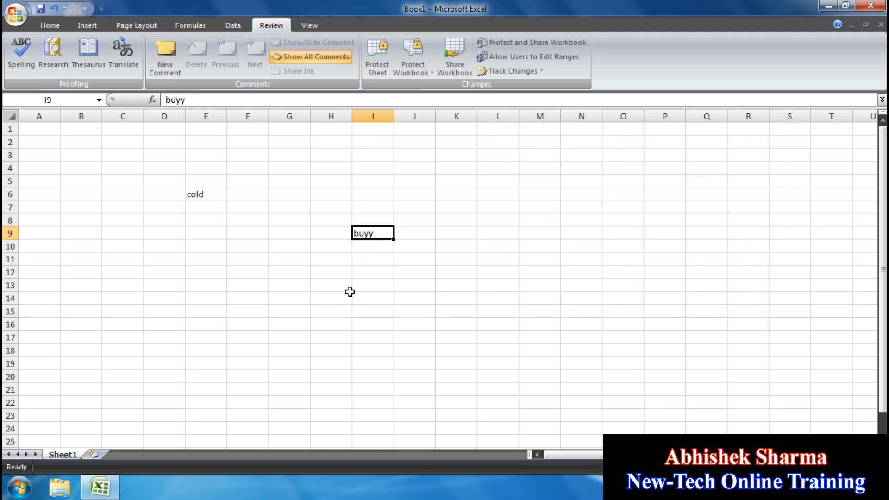
click(21, 53)
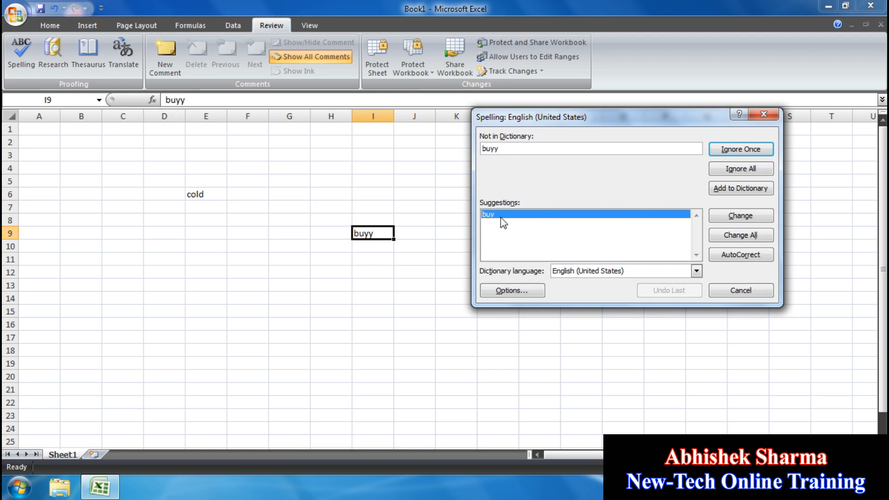
click(740, 217)
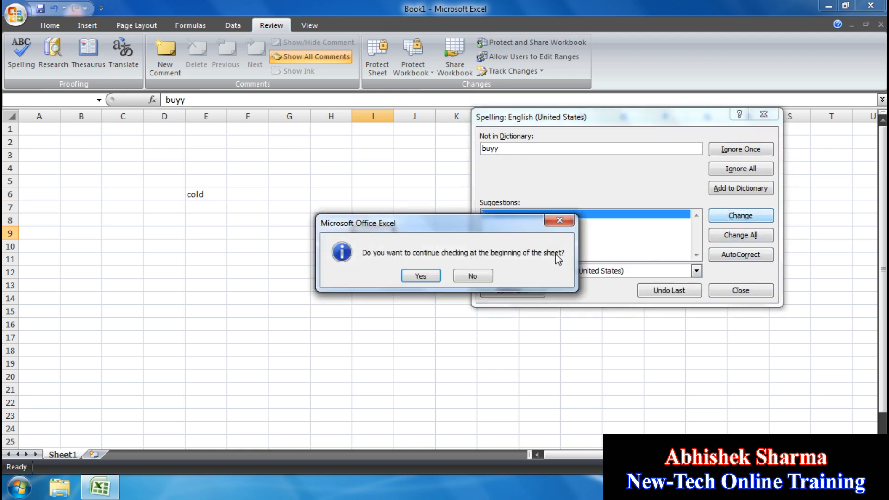
click(405, 273)
click(463, 271)
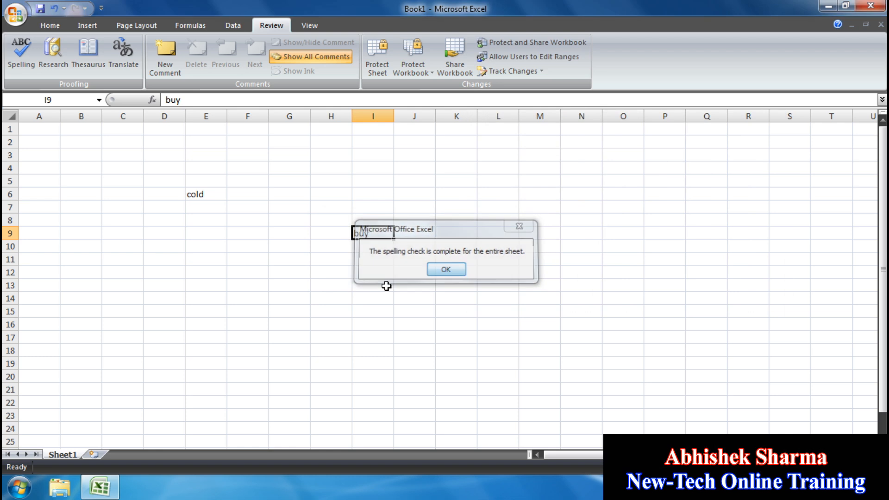
- Enter 'salle' in D16 and spell-check it to 'sale'
click(170, 323)
text(s)
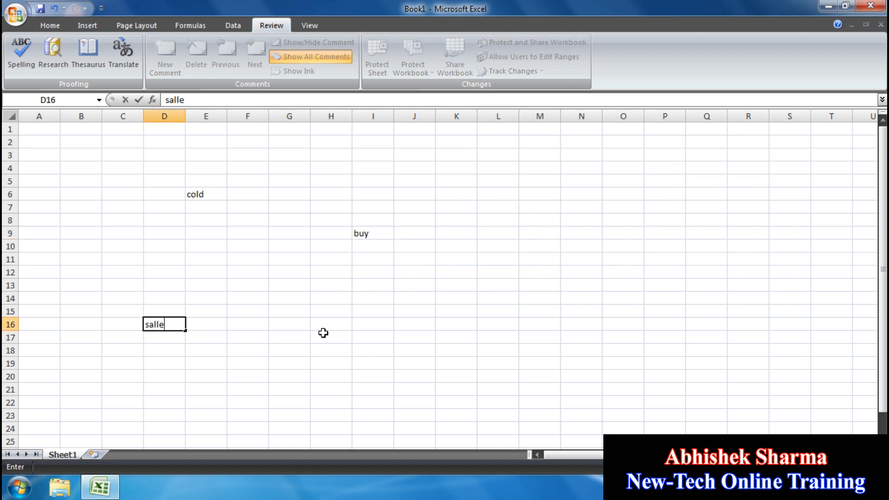
text(alle)
click(323, 333)
click(171, 325)
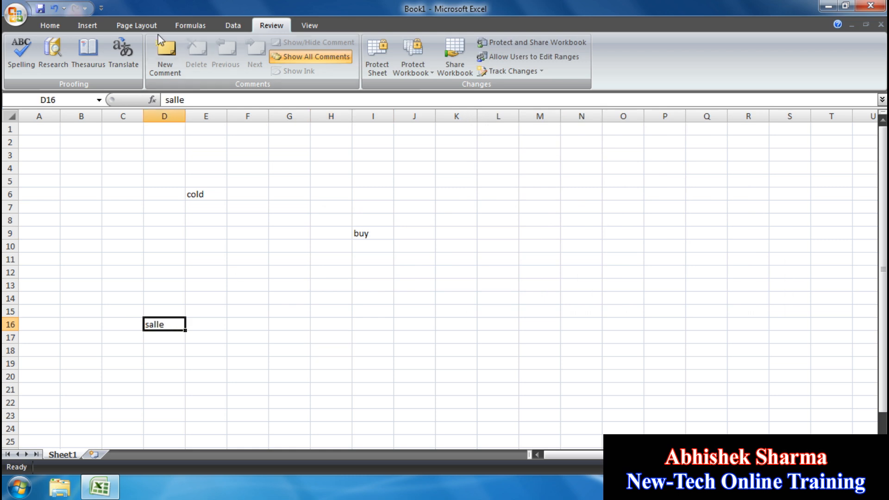
click(26, 66)
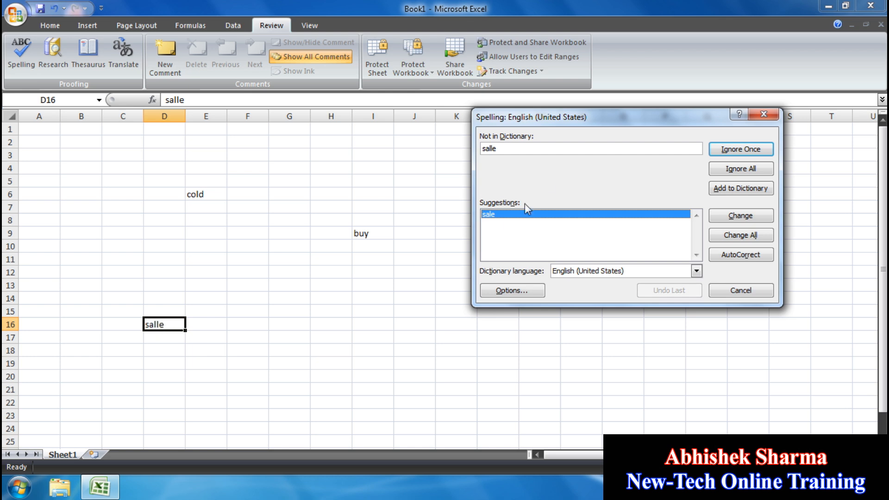
click(761, 220)
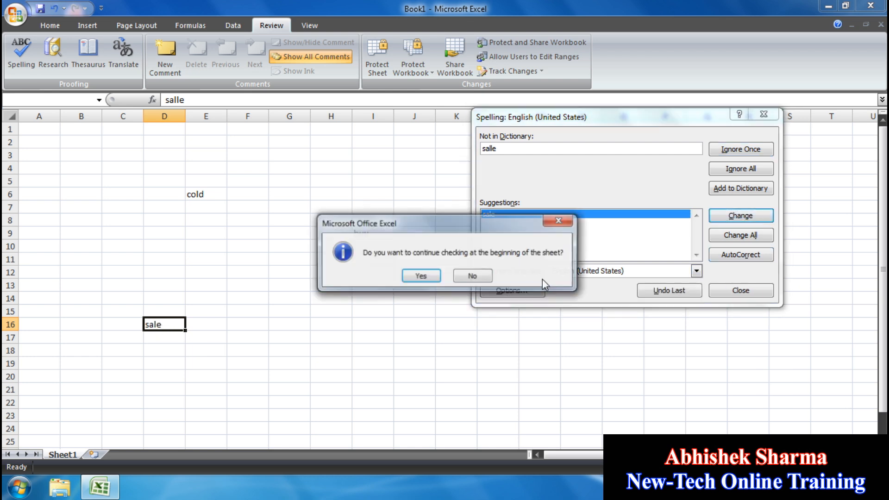
click(422, 277)
click(450, 271)
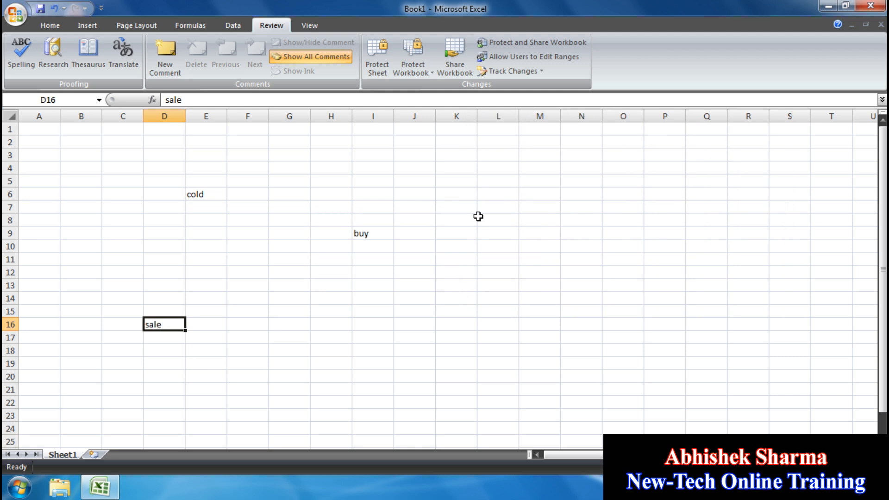
- Enter 'newtech' in cell L4
click(494, 168)
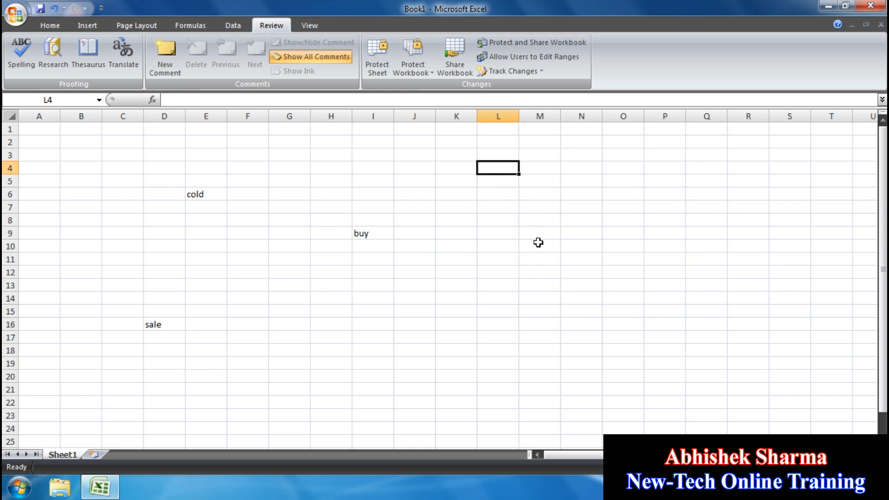
text(newtech)
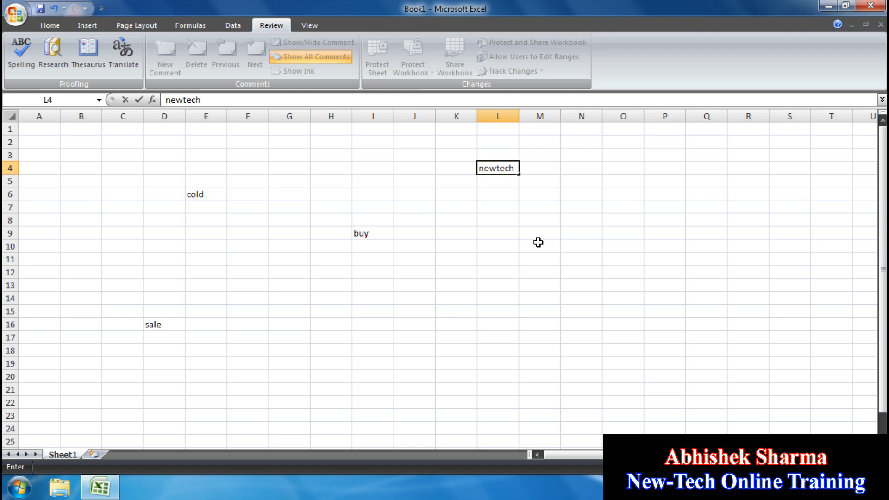
click(538, 242)
click(503, 166)
- Spell-check the sheet and add 'newtech' to the dictionary instead of replacing it
click(22, 42)
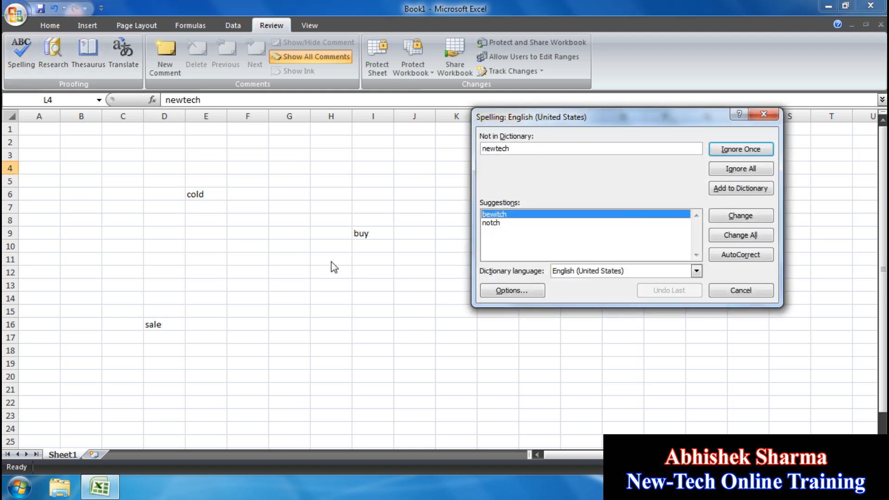
click(495, 223)
key(Up)
key(Down)
key(Up)
key(Down)
key(Up)
drag(547, 116, 534, 215)
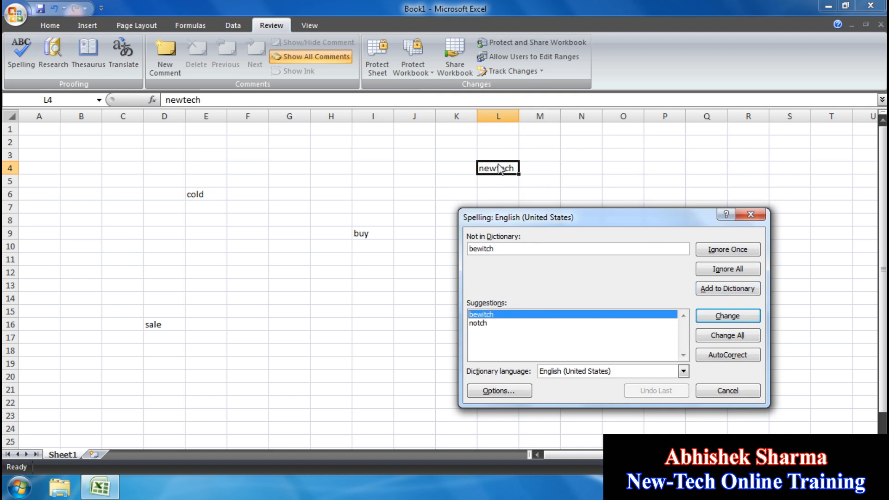
click(715, 289)
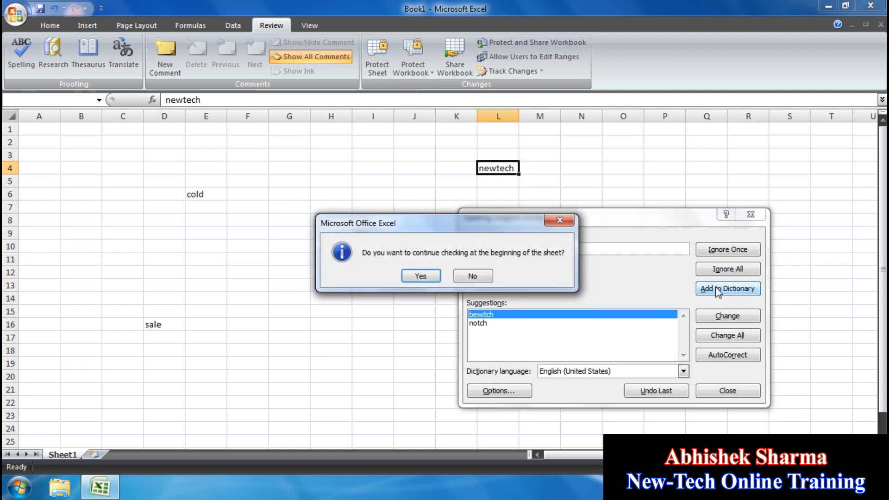
click(421, 276)
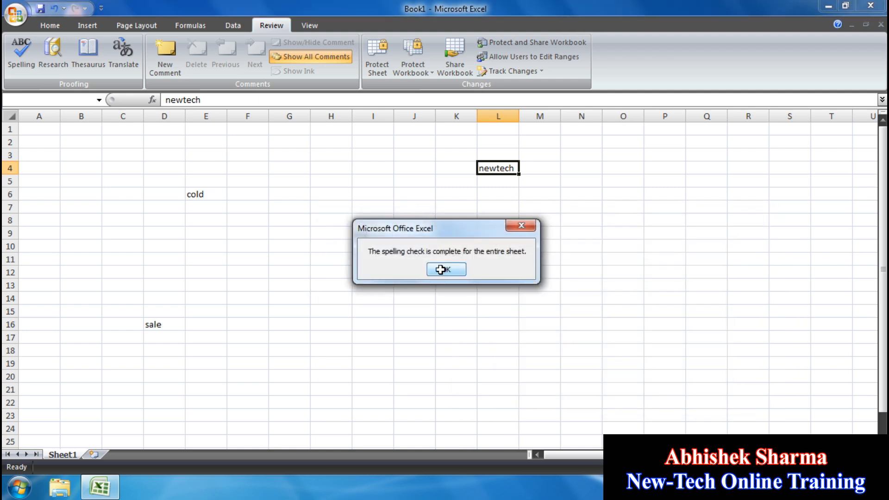
click(445, 273)
click(493, 220)
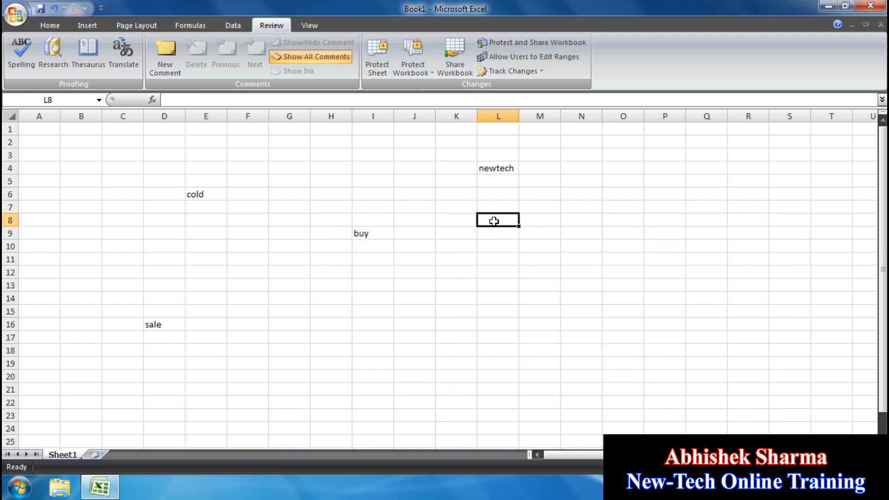
- Type a first name into L8, then spell-check and add that name to the dictionary
text(Abhishek)
click(501, 310)
click(507, 221)
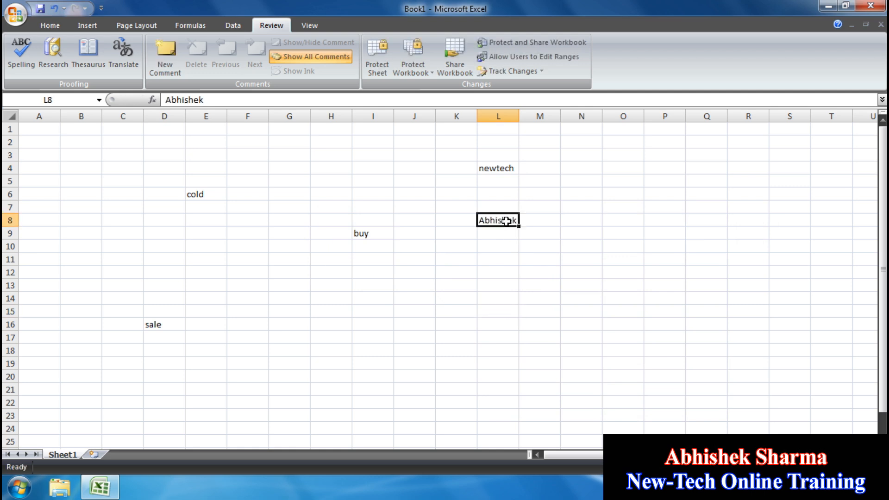
click(21, 56)
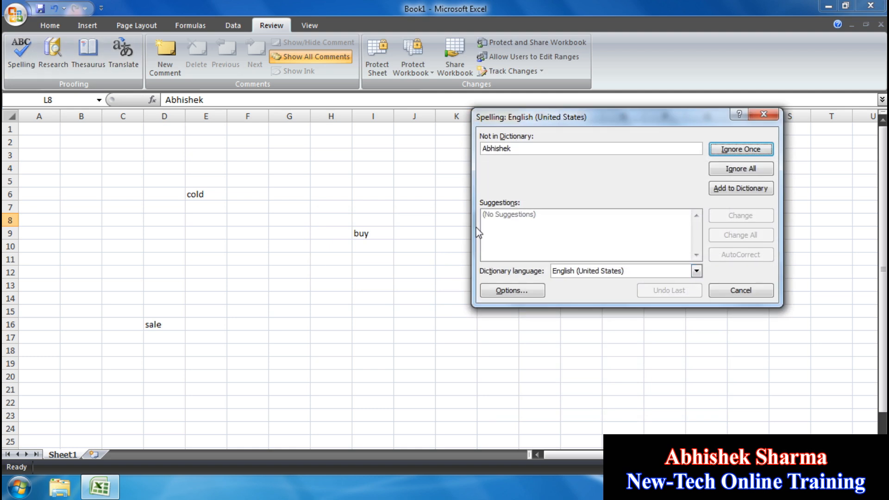
click(721, 194)
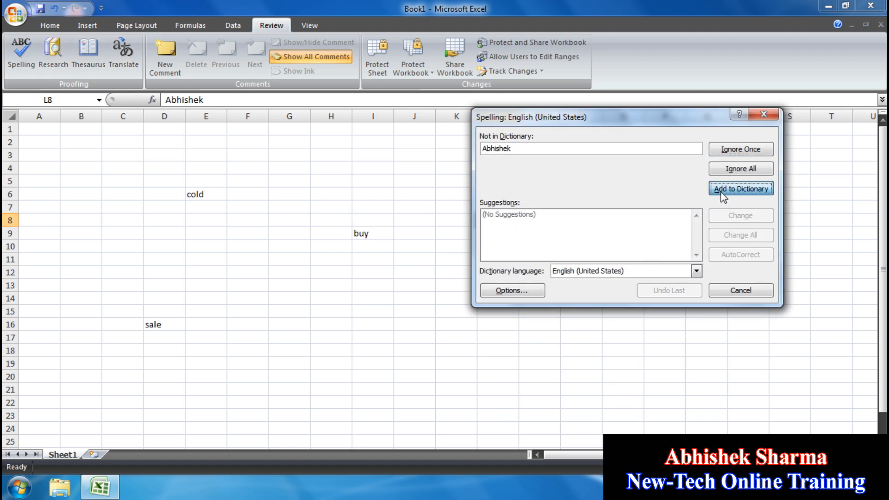
click(419, 276)
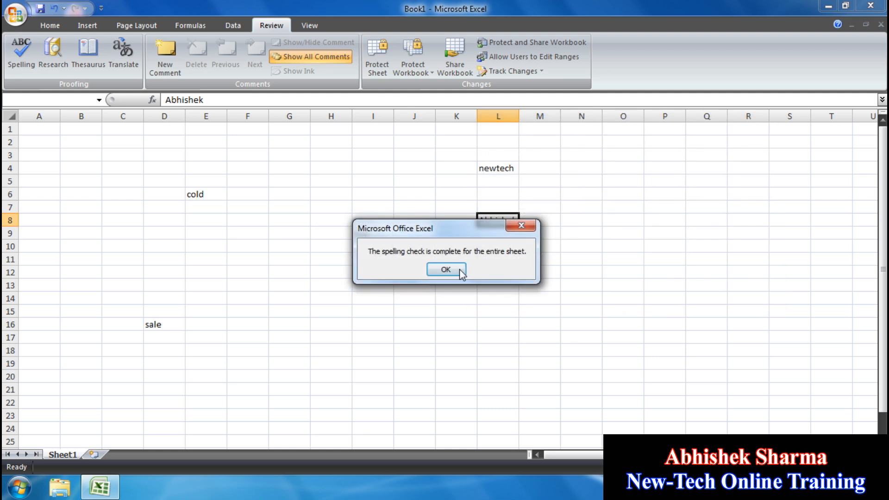
click(460, 268)
click(500, 284)
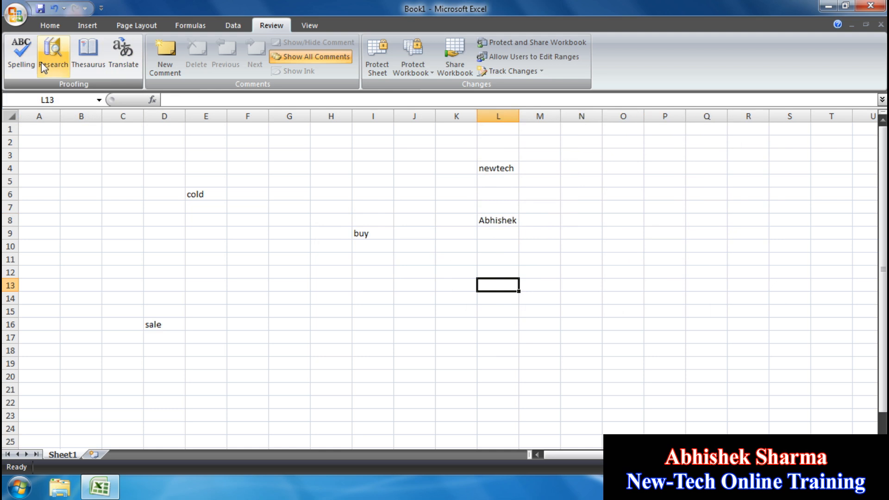
- Look up thesaurus synonyms for 'cold' in E6, then for 'buy' in I9
click(200, 190)
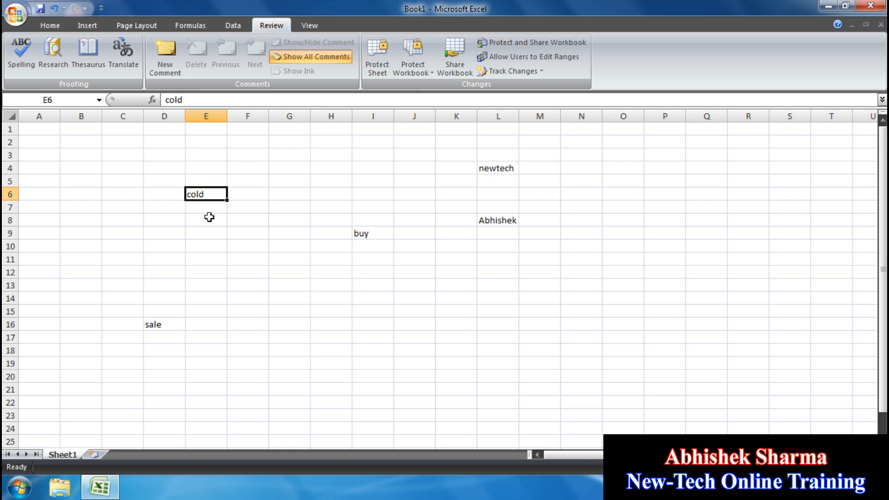
click(88, 63)
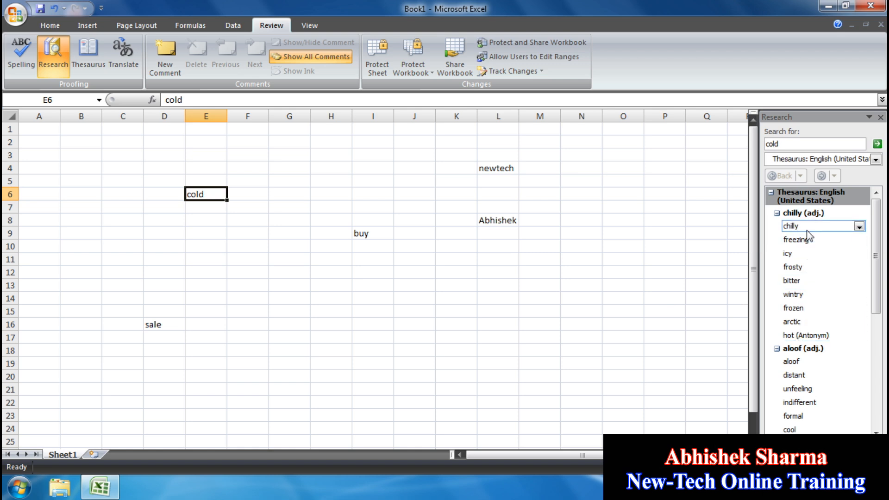
click(880, 122)
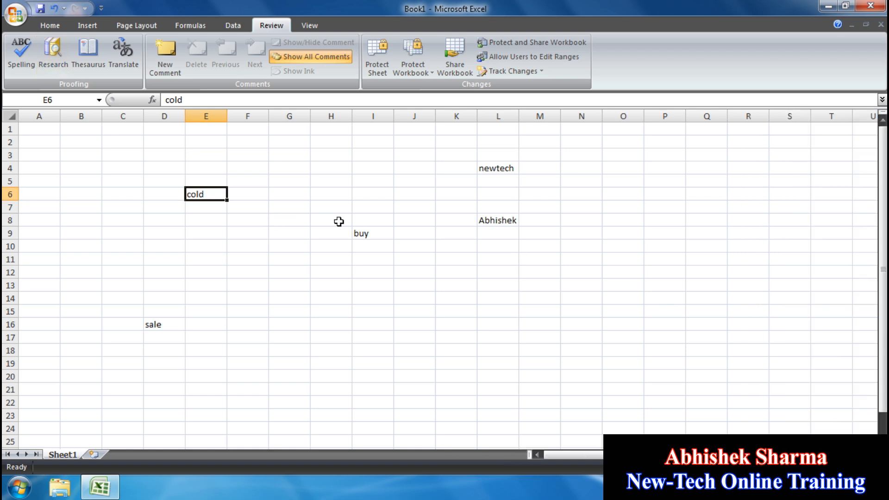
click(380, 238)
click(90, 64)
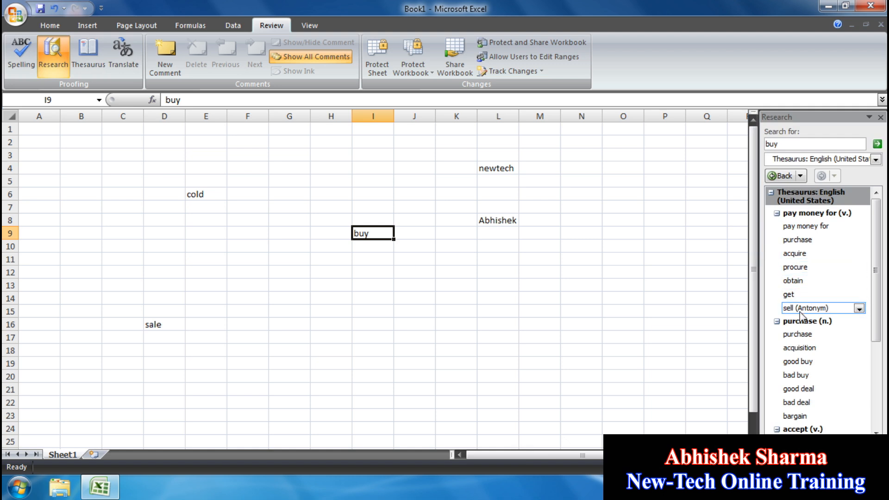
- Show thesaurus synonyms for 'sale' from D16, then close the Research pane
click(881, 118)
click(171, 324)
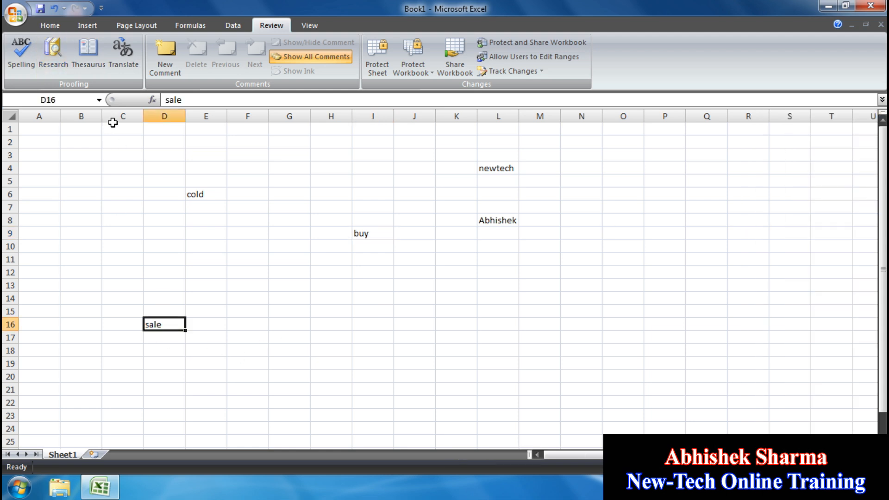
click(89, 50)
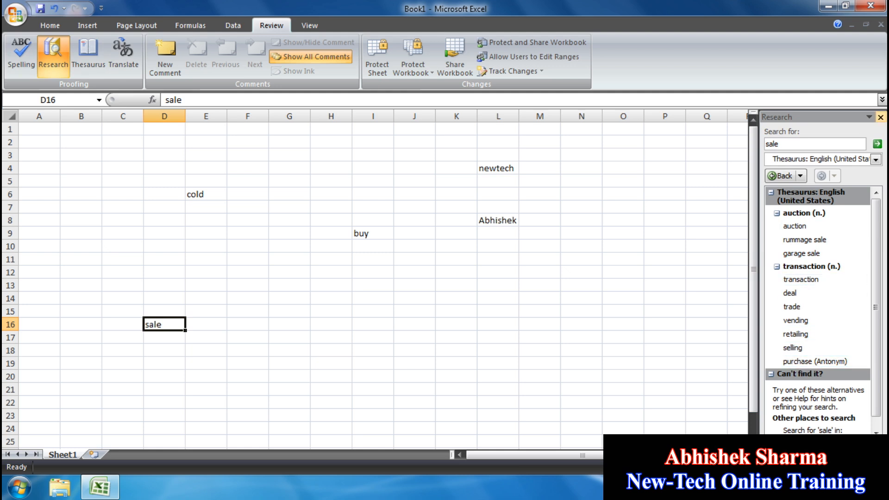
click(880, 118)
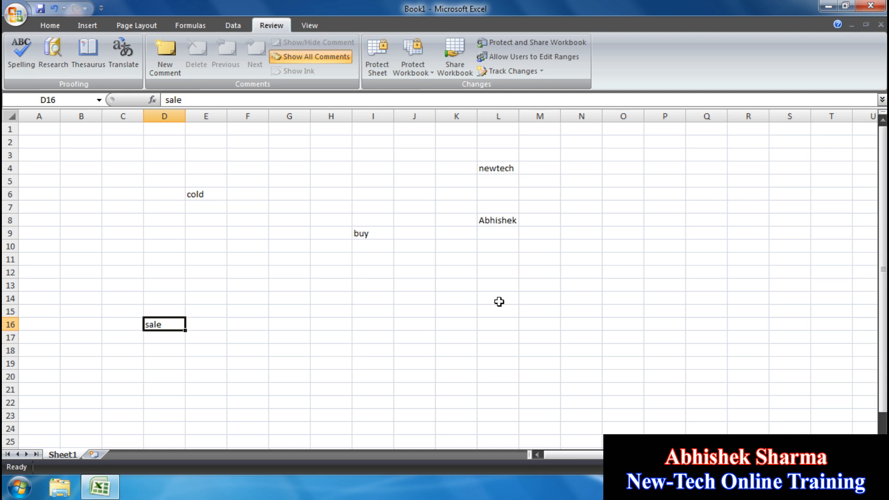
click(499, 301)
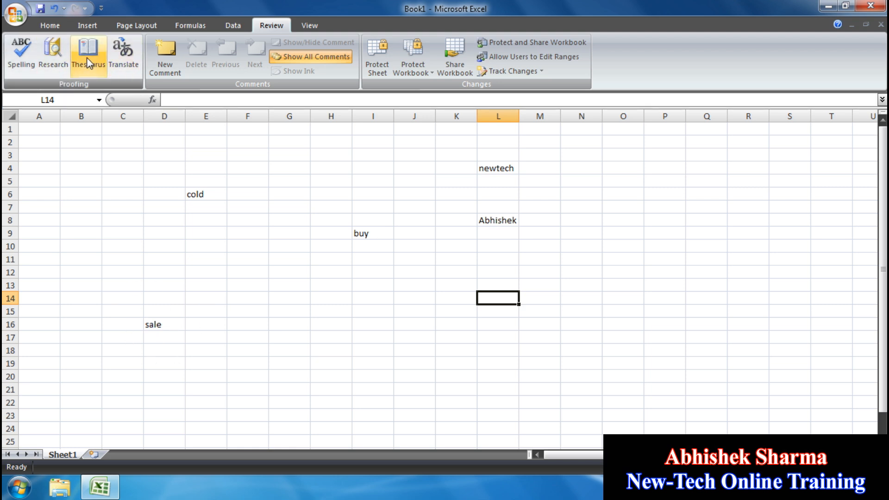
click(45, 65)
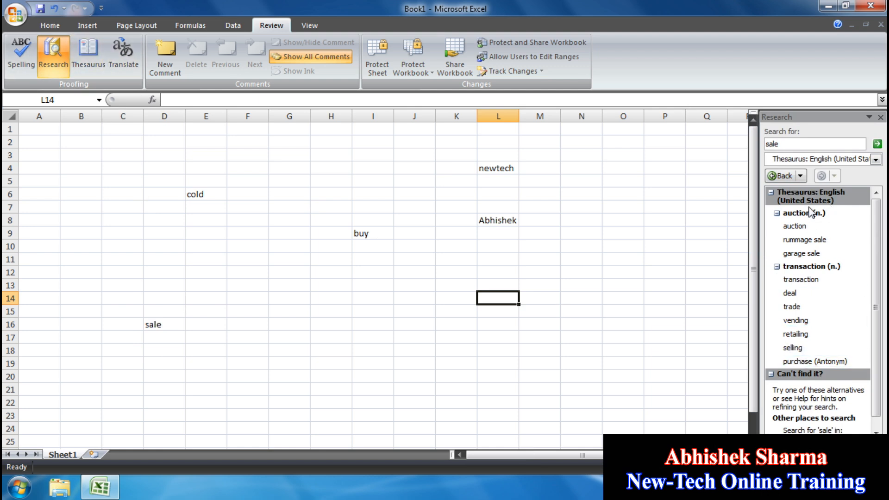
click(881, 117)
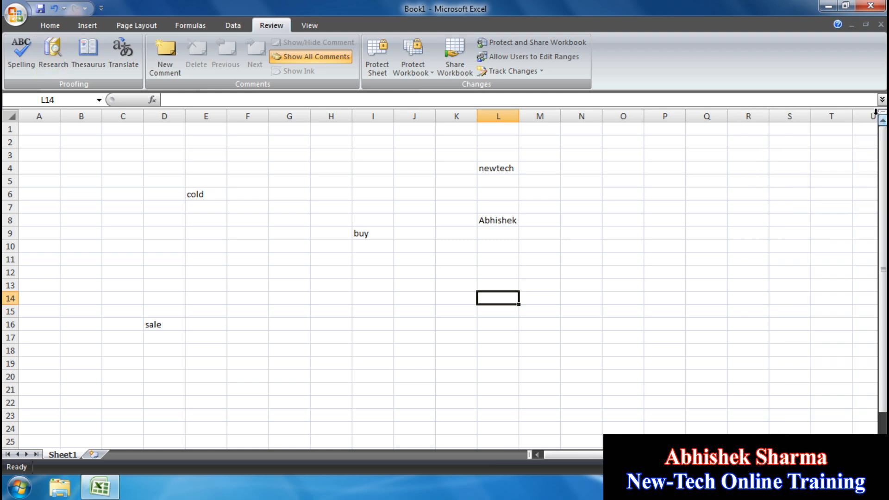
- Translate 'buy' from I9 into French and widen the Research pane
click(358, 234)
click(124, 52)
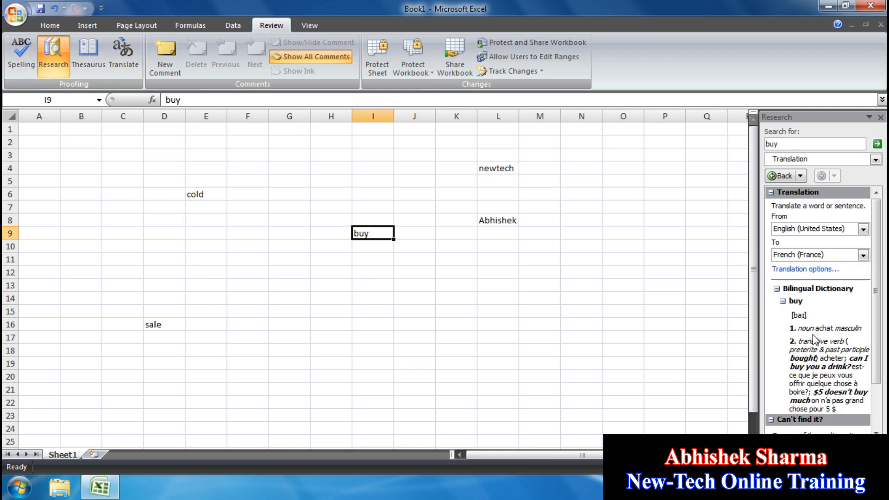
drag(759, 332, 711, 329)
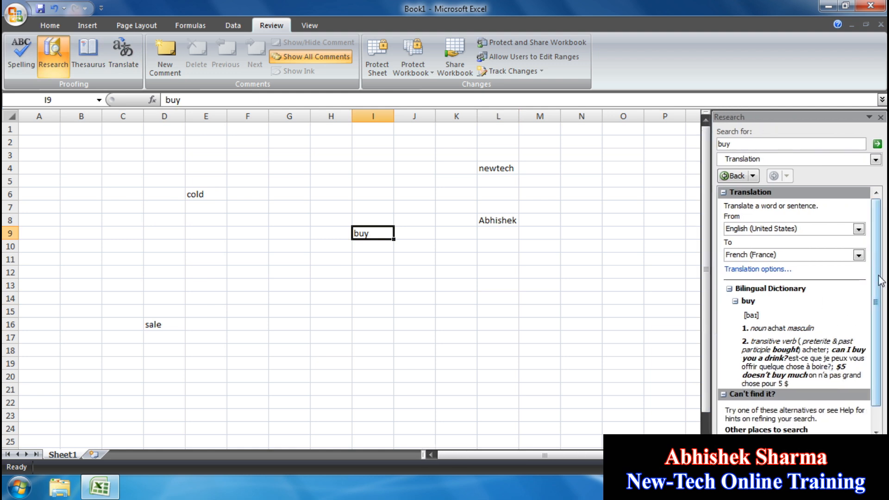
scroll(880, 280, down, 1)
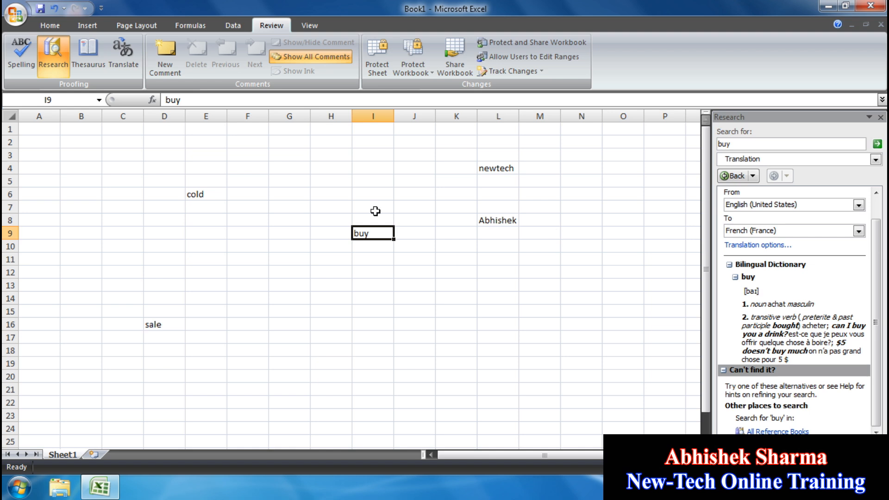
- Highlight French example phrases such as 'est-ce que je peux' in the translation results
drag(835, 327, 864, 330)
mouse_move(743, 341)
mouse_down()
mouse_move(775, 335)
mouse_move(746, 358)
mouse_move(795, 353)
mouse_up()
click(849, 357)
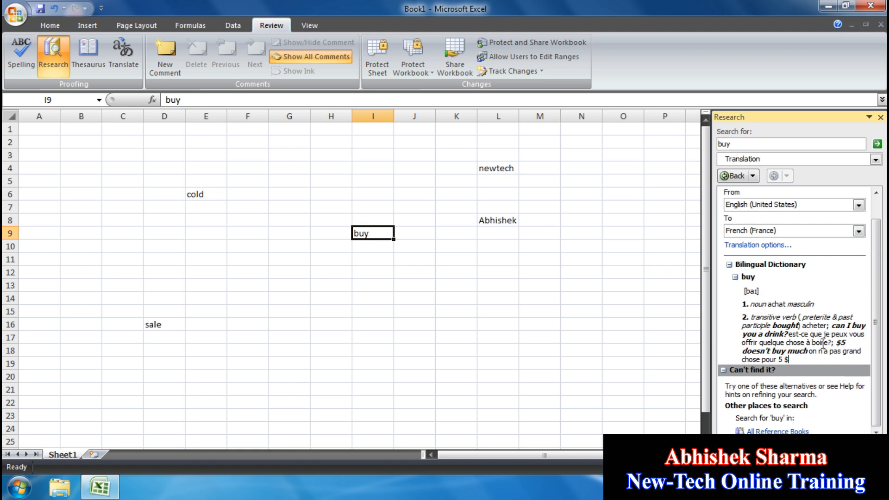
drag(789, 333, 839, 344)
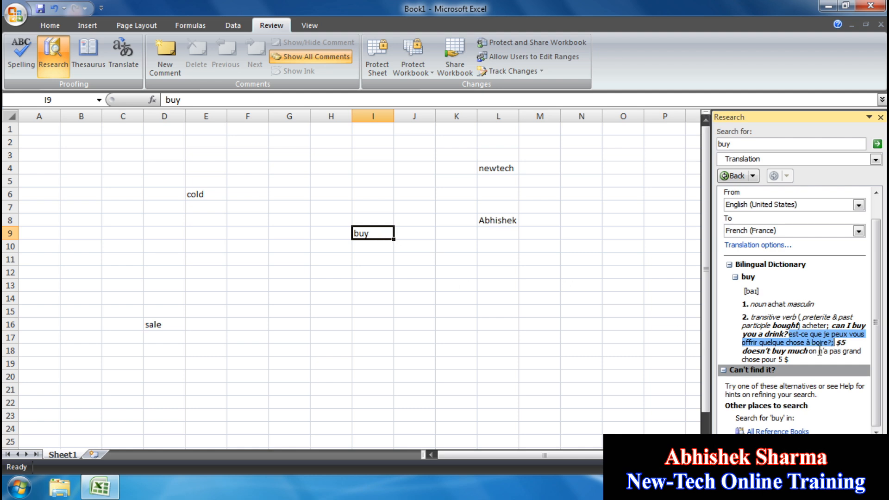
drag(814, 351, 805, 362)
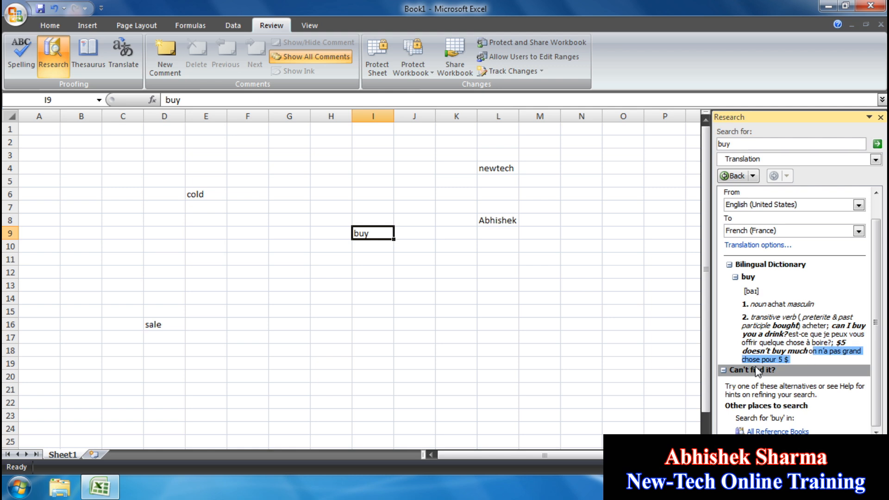
drag(834, 326, 793, 342)
click(793, 342)
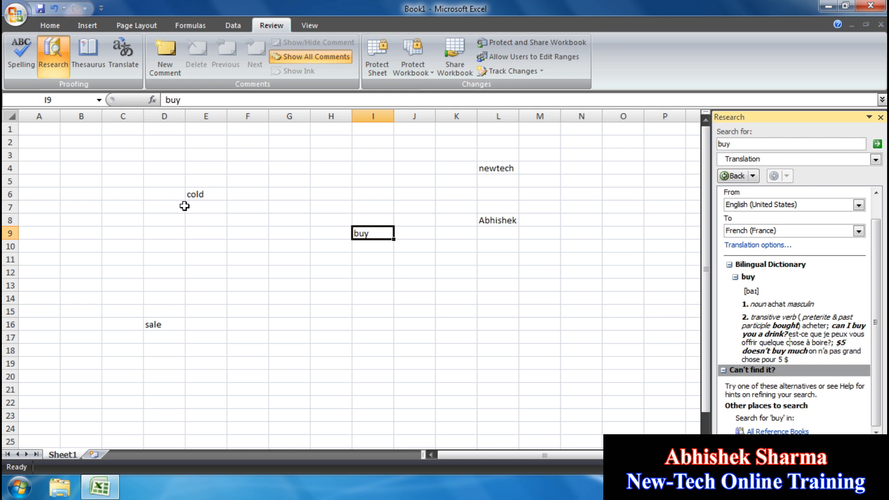
click(209, 195)
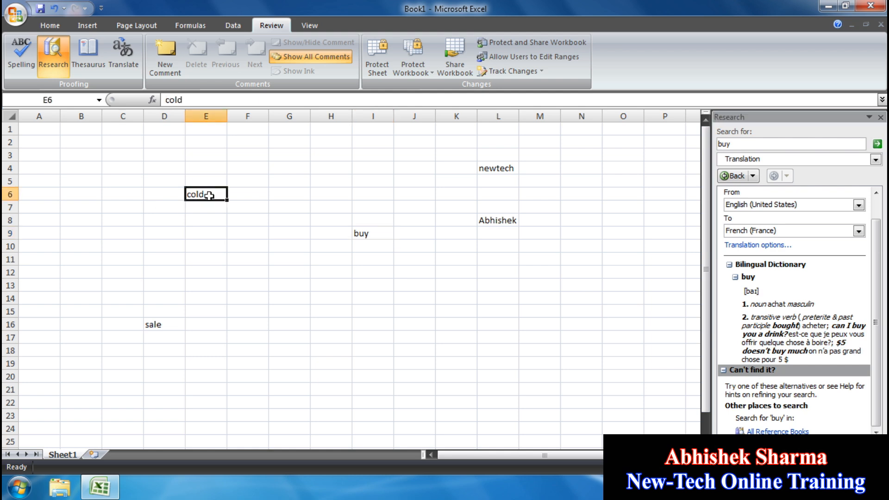
click(126, 58)
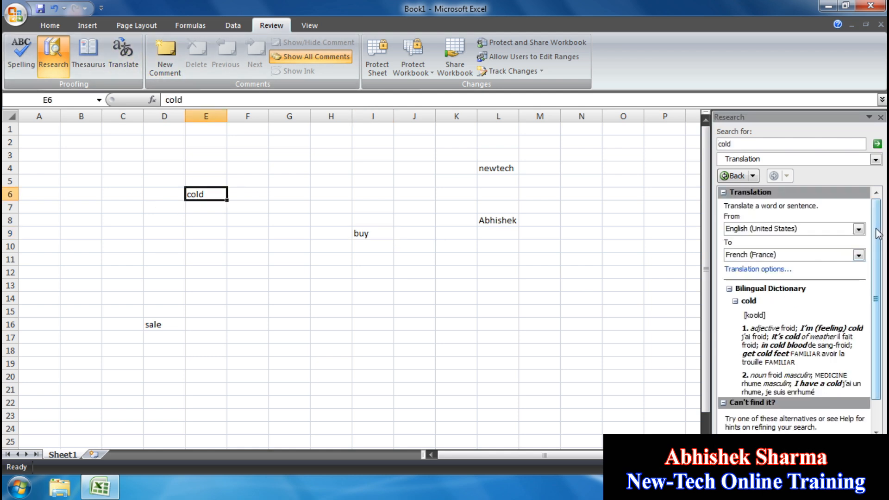
scroll(794, 279, down, 2)
drag(802, 294, 862, 294)
drag(772, 304, 809, 313)
drag(743, 320, 789, 319)
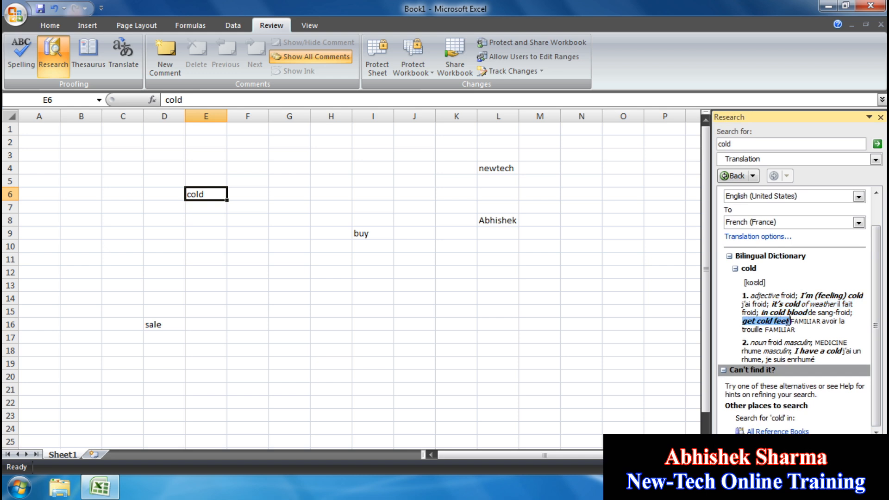
alt+click(164, 327)
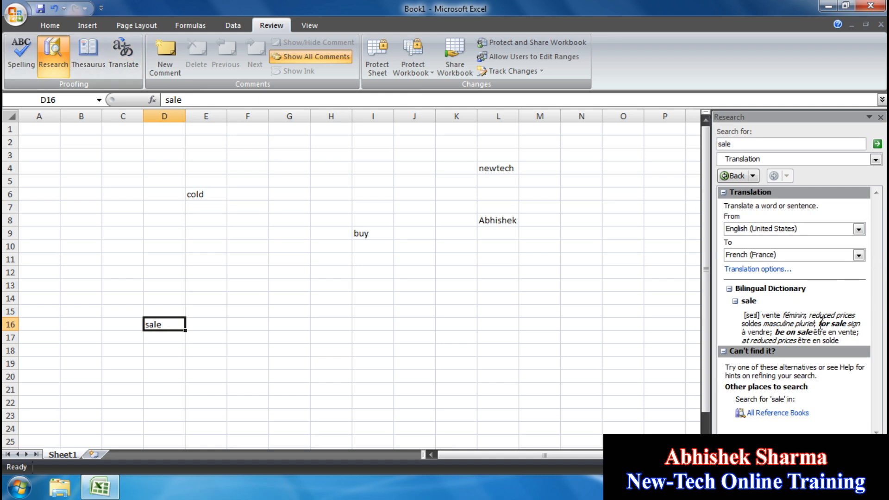
drag(820, 324, 847, 329)
drag(776, 334, 824, 331)
click(815, 353)
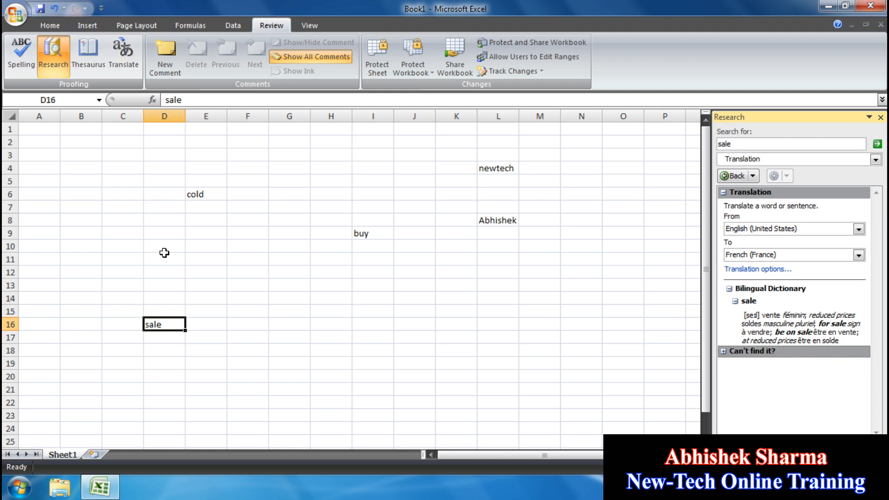
click(880, 117)
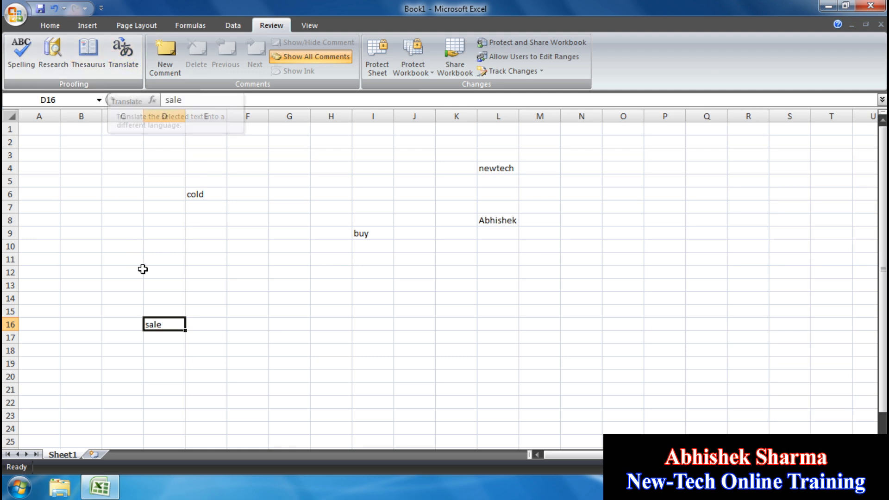
click(52, 53)
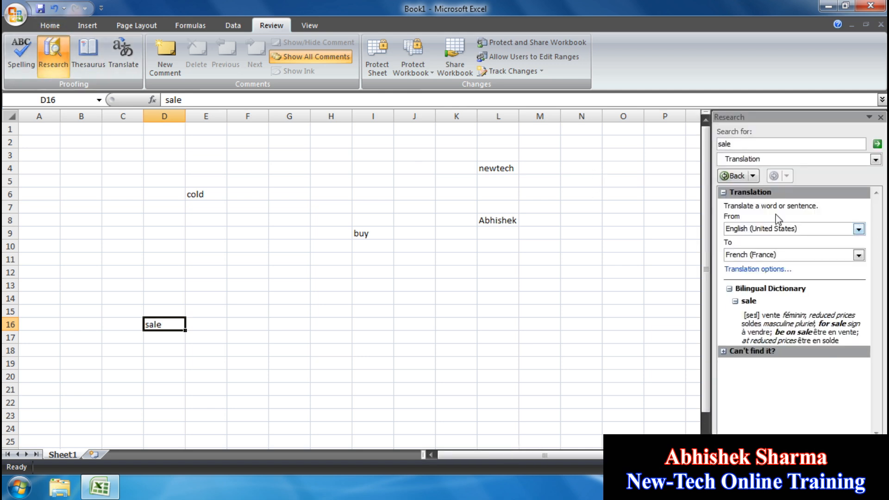
click(880, 117)
click(215, 192)
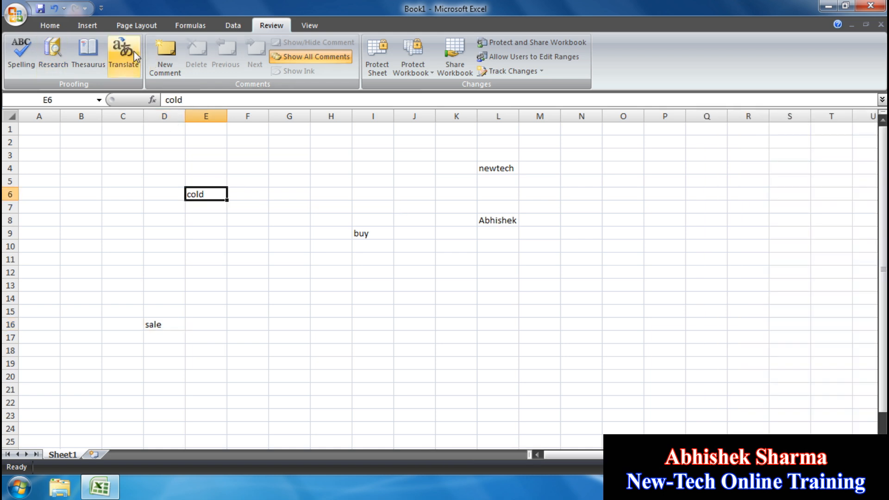
click(134, 50)
click(879, 118)
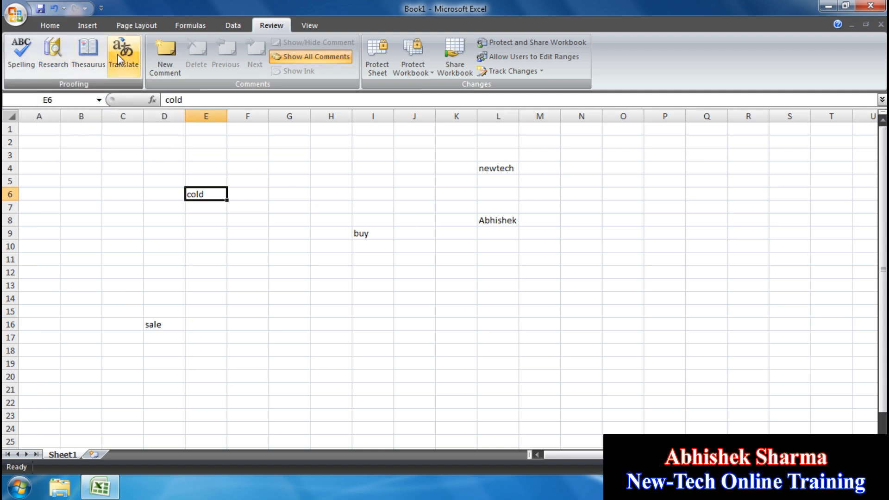
click(53, 53)
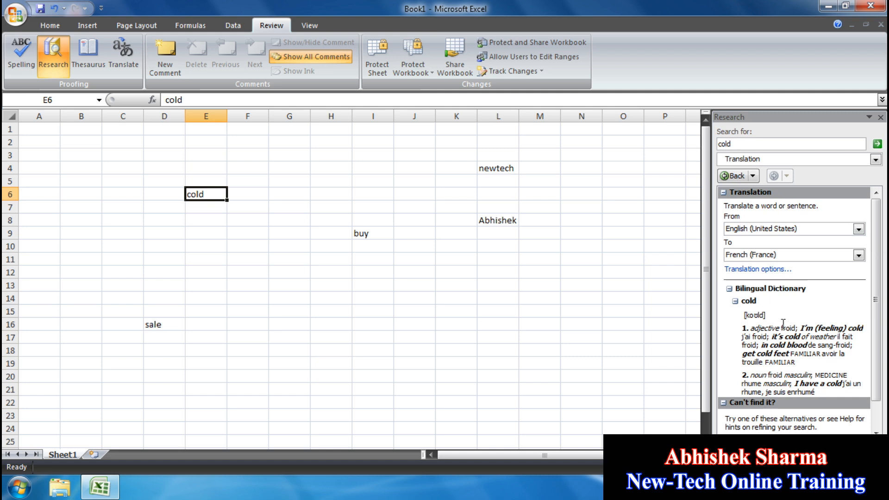
click(880, 117)
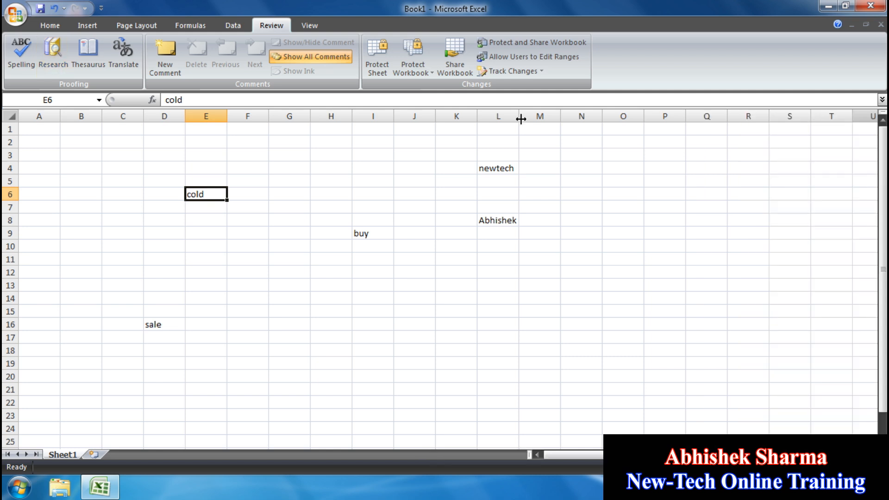
click(300, 323)
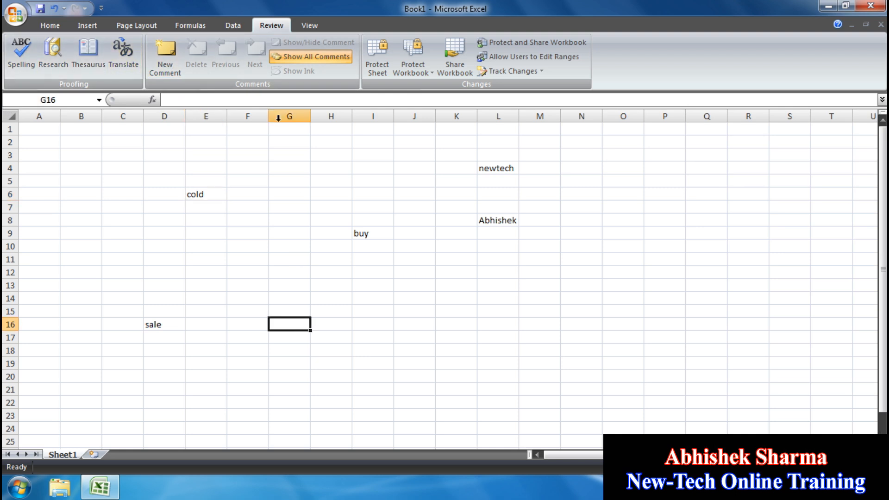
- Add a placeholder-text comment to the cold cell E6, removing the author line
click(211, 193)
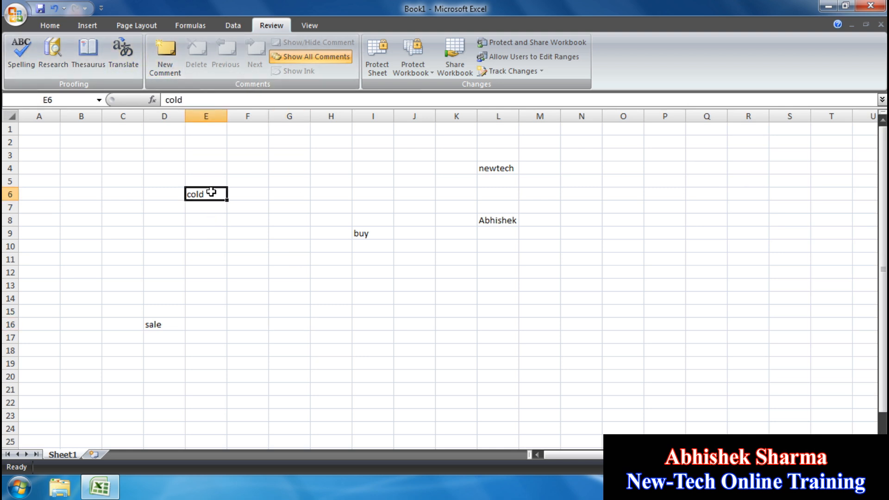
click(172, 62)
drag(252, 204, 235, 182)
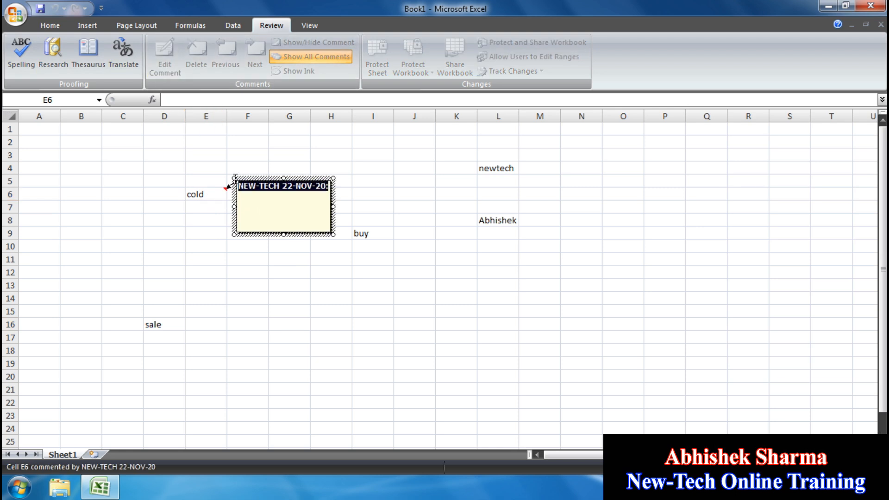
key(BackSpace)
text(wrjqnwrivuqnwruivnqiuvrquiwrbvuiqwrvuiqwruivbqwruibqwr)
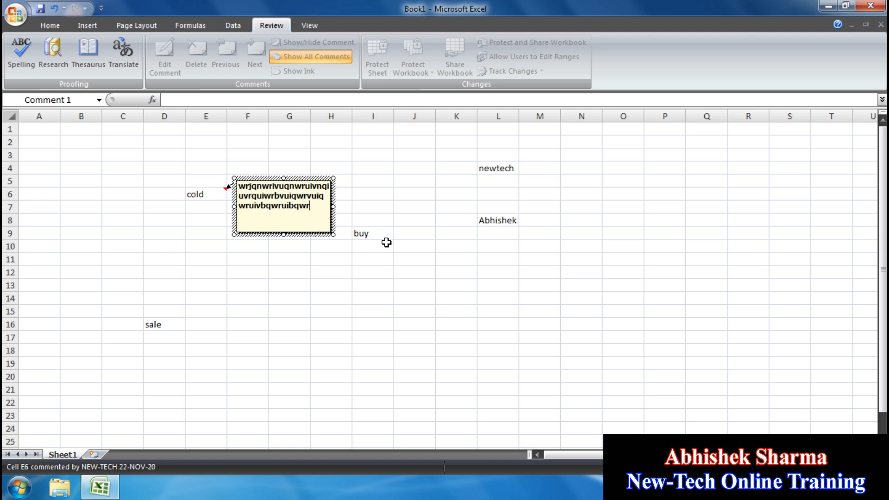
- Add placeholder-text comments to the buy cell I9 and the sale cell D16
click(383, 233)
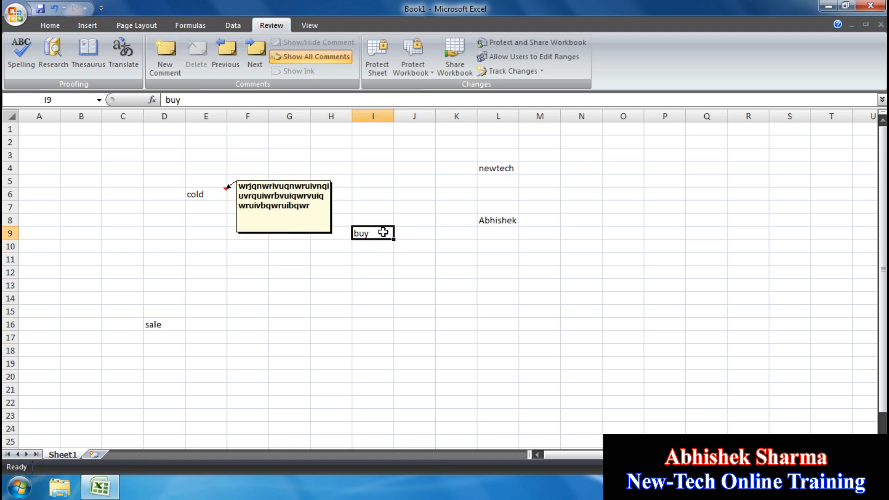
click(164, 52)
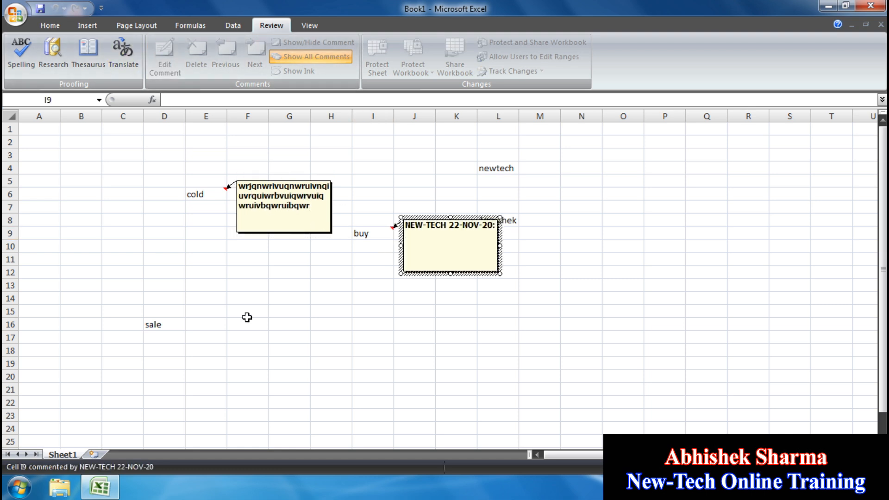
key(BackSpace)
key(BackSpace)
key(BackSpace)
key(BackSpace)
key(BackSpace)
key(BackSpace)
key(BackSpace)
key(BackSpace)
key(BackSpace)
key(BackSpace)
key(BackSpace)
key(BackSpace)
key(BackSpace)
key(BackSpace)
key(BackSpace)
text(irjvhqiwrnvioqwnrvioqwnrvinqwriovnqwiorvnqwiornvioqwnrvioqwr)
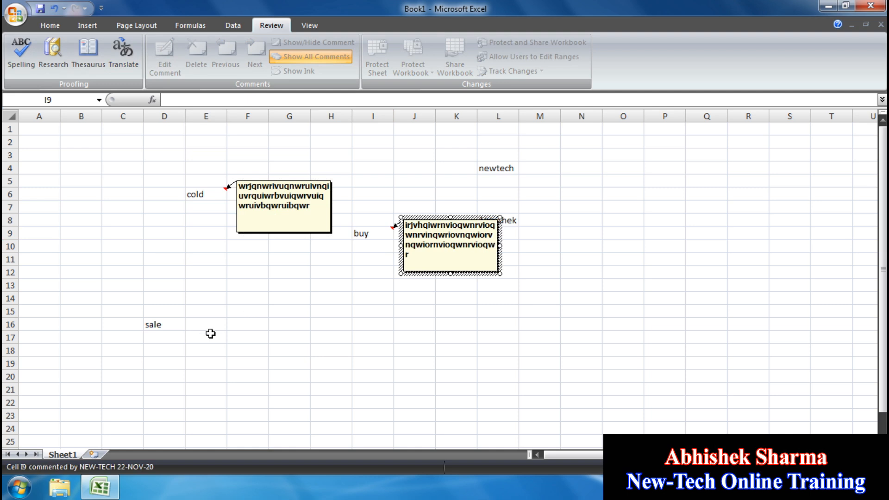
click(152, 320)
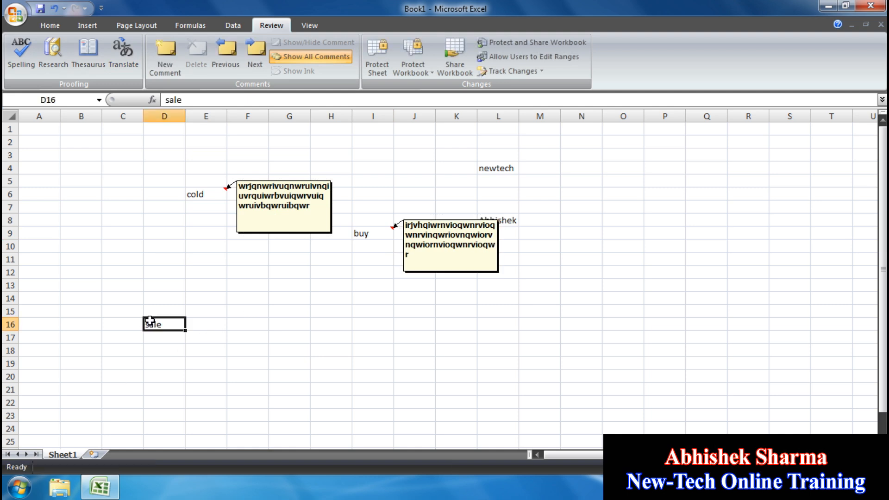
click(173, 59)
text(qwrovmjqiowrvnqiowrnviqwnrvioqwnrvioqwnriovnqwiorvnqiowrvnqwi)
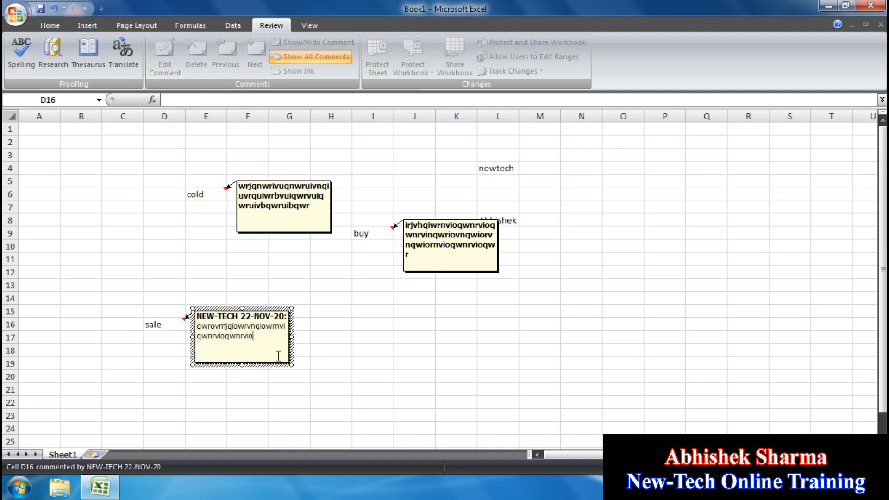
click(383, 381)
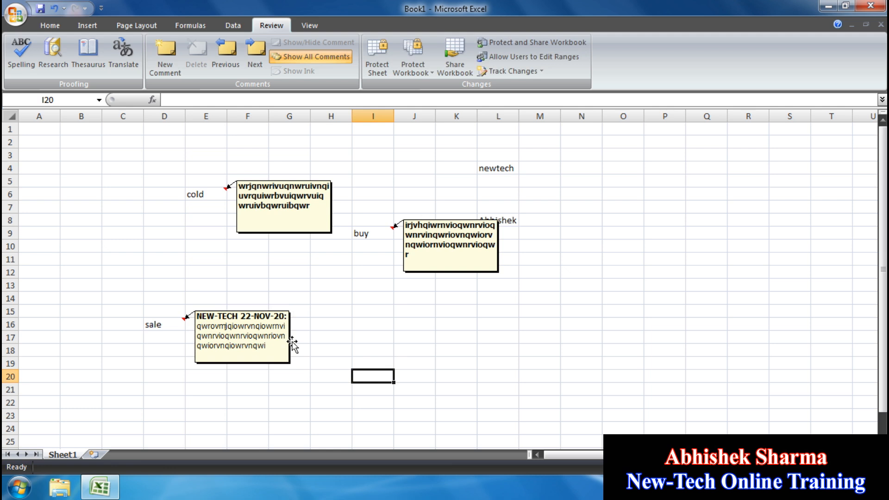
- Hide all comments so only corner markers remain on E6, I9 and D16
click(323, 61)
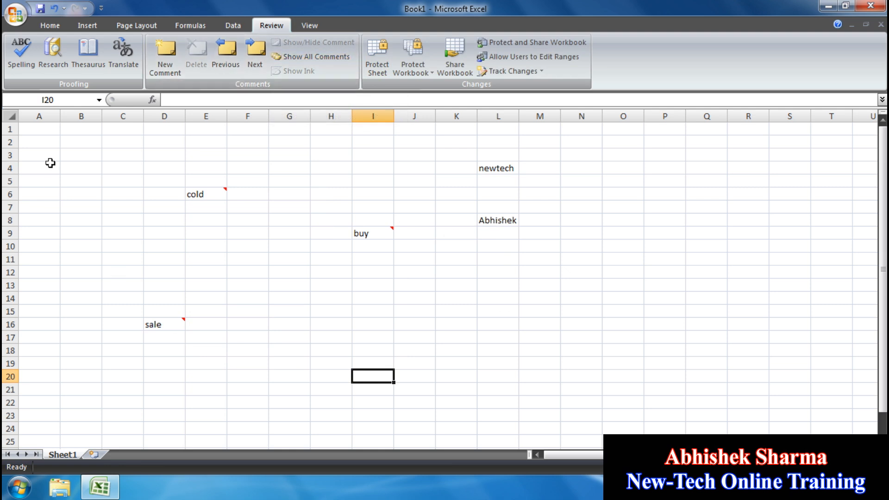
click(445, 320)
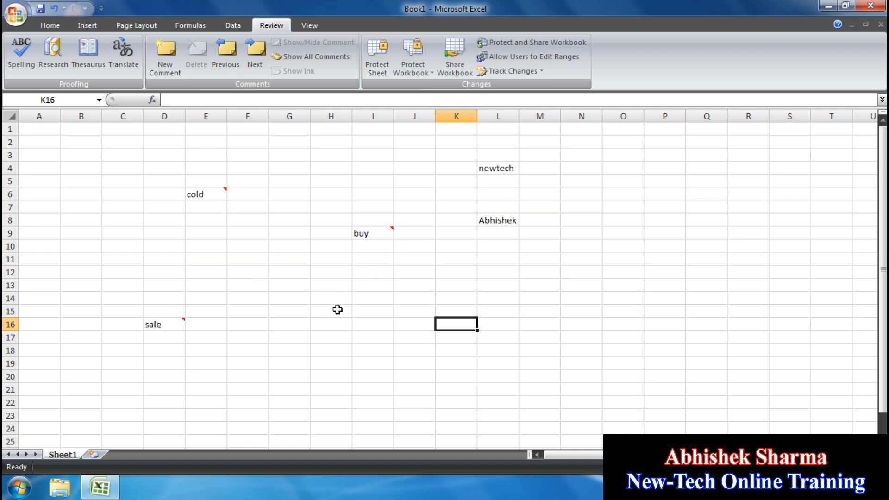
mouse_move(222, 191)
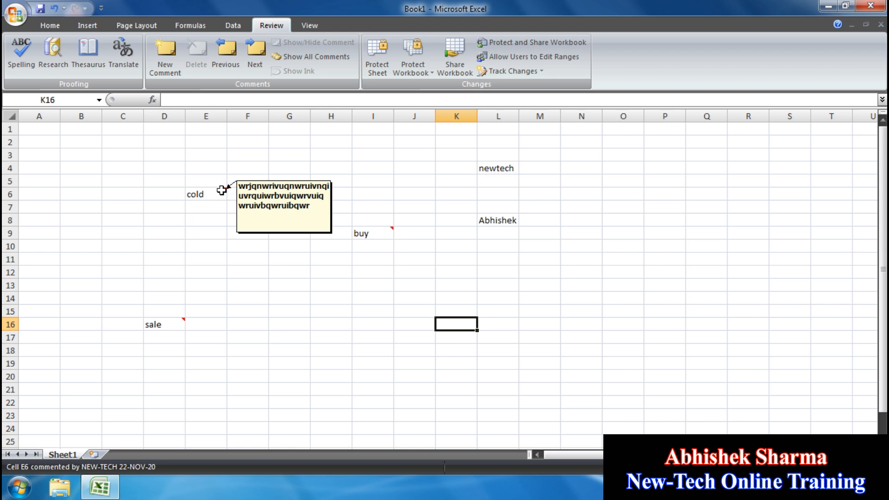
mouse_move(390, 230)
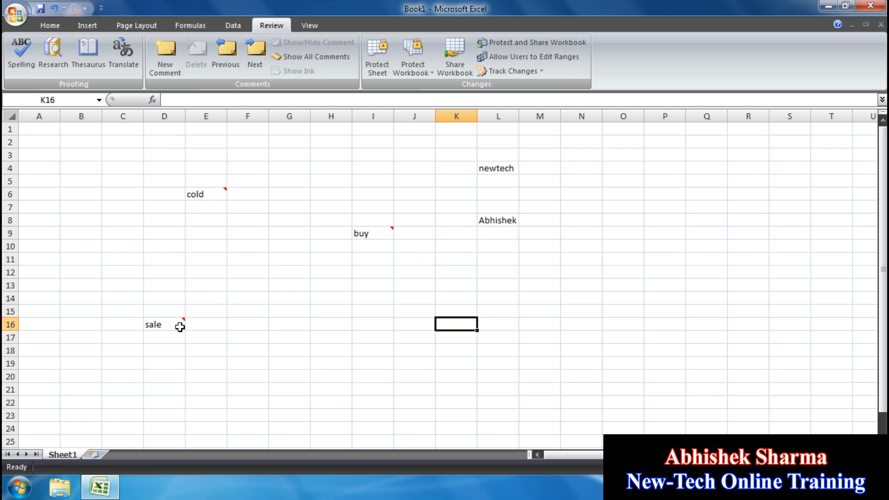
mouse_move(171, 328)
- Show every comment on the sheet at once
click(310, 65)
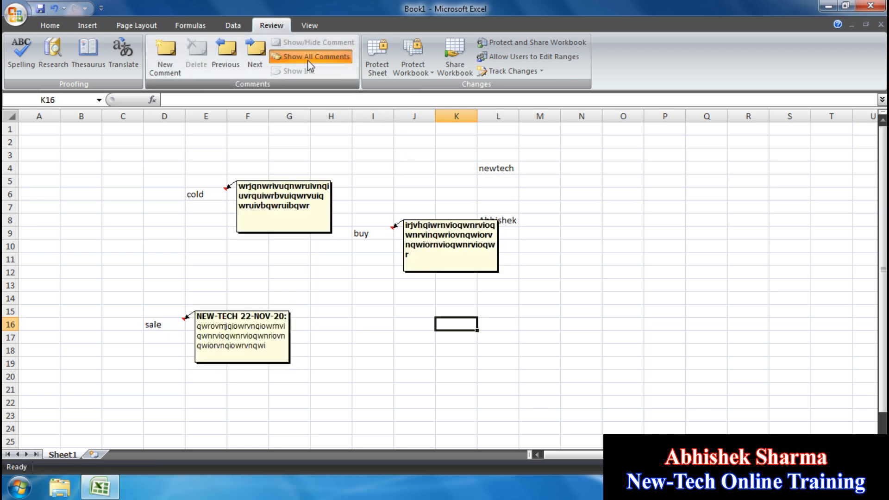
click(354, 295)
click(221, 247)
click(170, 255)
click(354, 285)
click(364, 349)
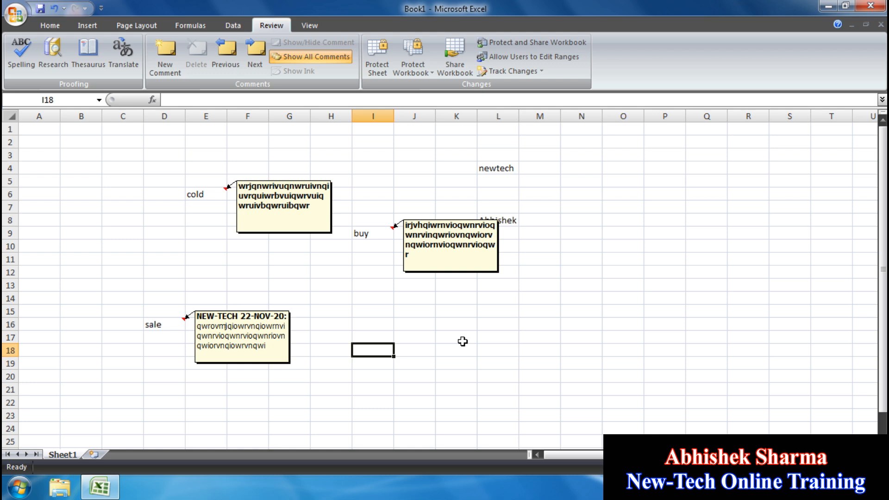
- Hide the I9 and D16 comments individually, then toggle Show All Comments to display all three
click(355, 231)
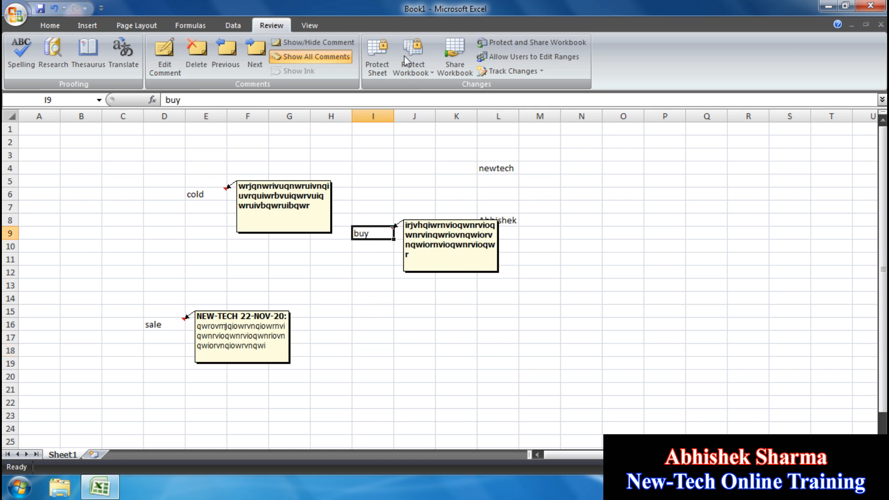
click(322, 43)
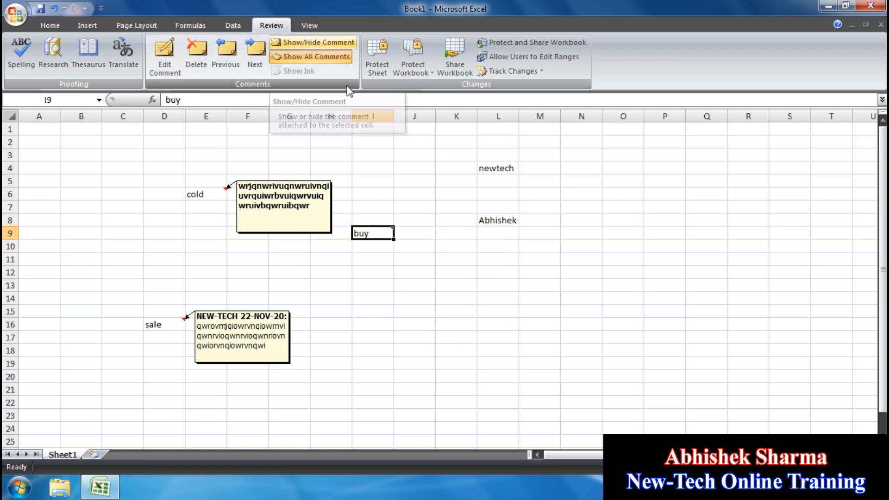
click(399, 275)
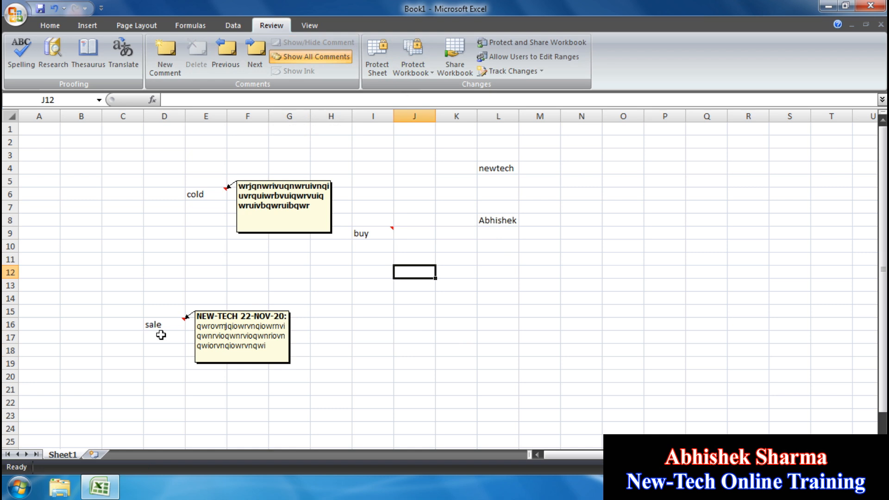
click(151, 324)
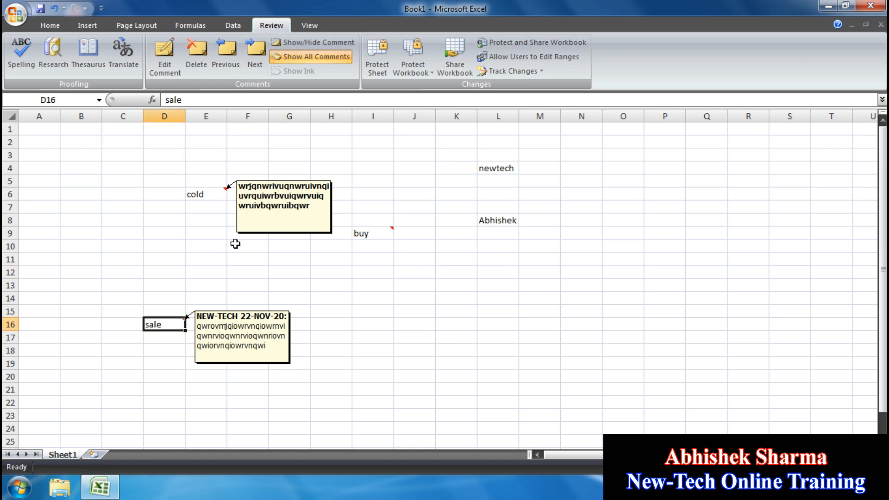
click(321, 43)
click(362, 297)
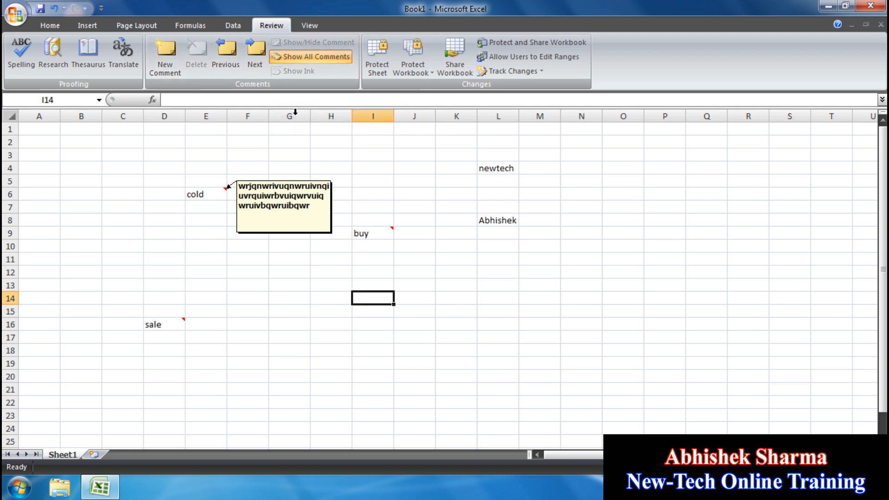
click(304, 58)
click(304, 58)
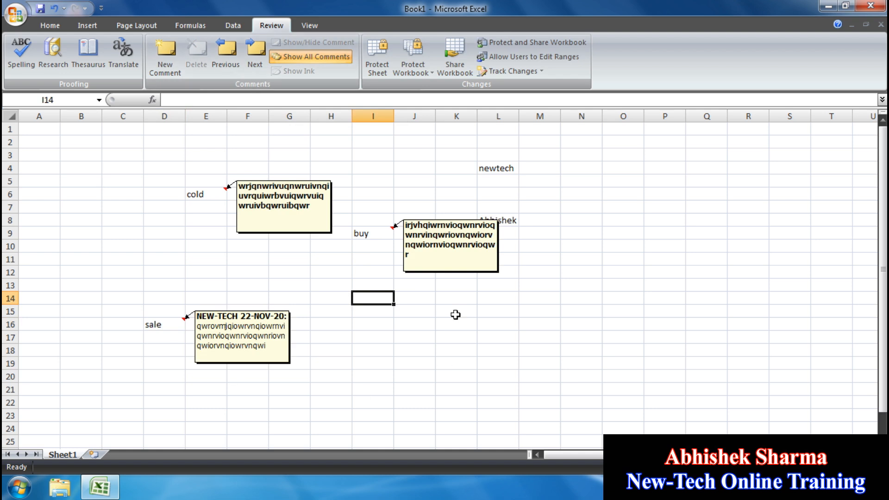
click(230, 62)
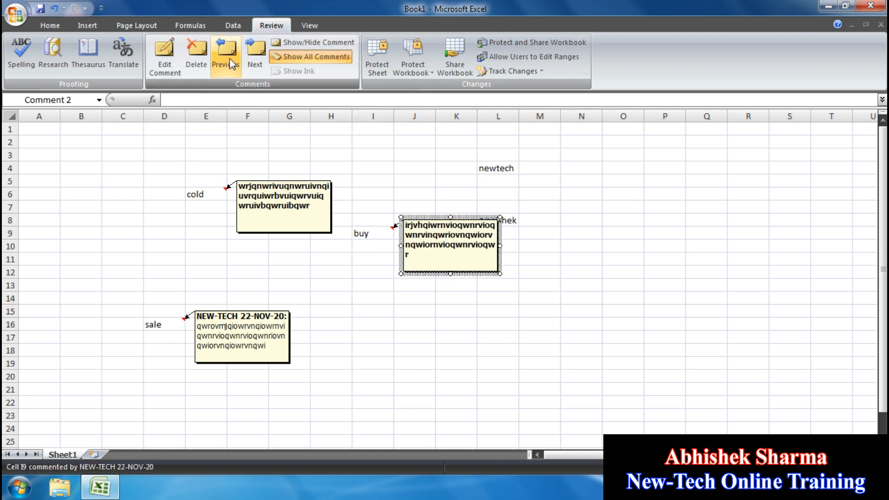
- Cycle back and forth through the comments on E6, I9 and D16 with Previous and Next
click(232, 63)
click(266, 61)
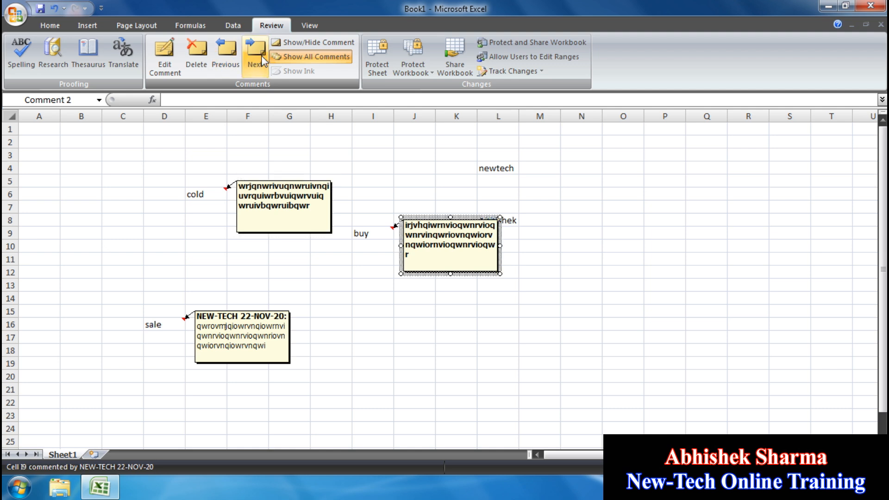
click(266, 61)
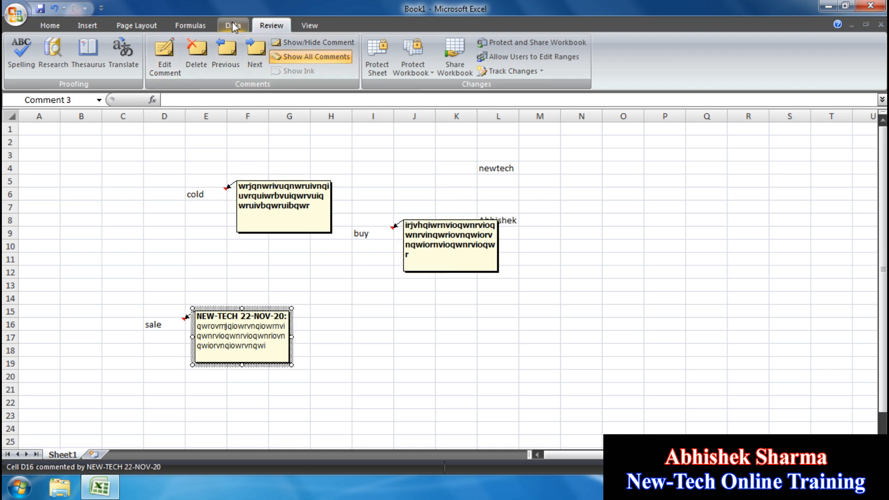
click(232, 56)
click(232, 55)
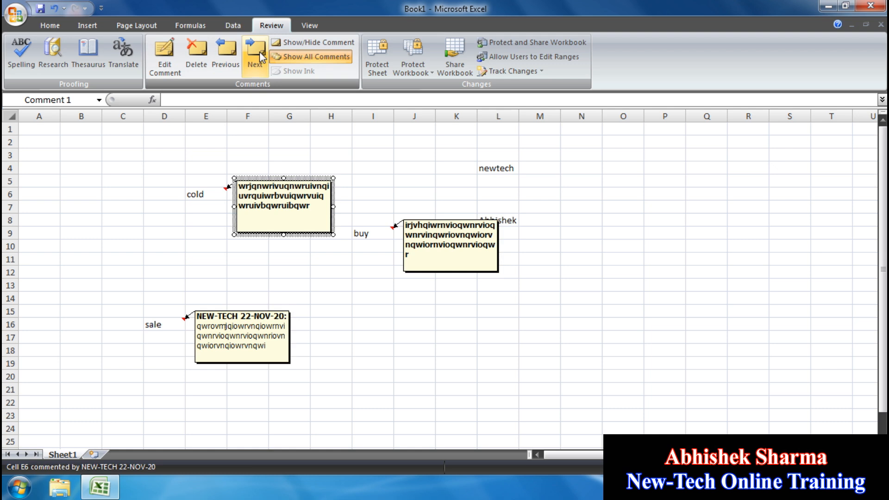
click(259, 51)
click(259, 52)
click(234, 58)
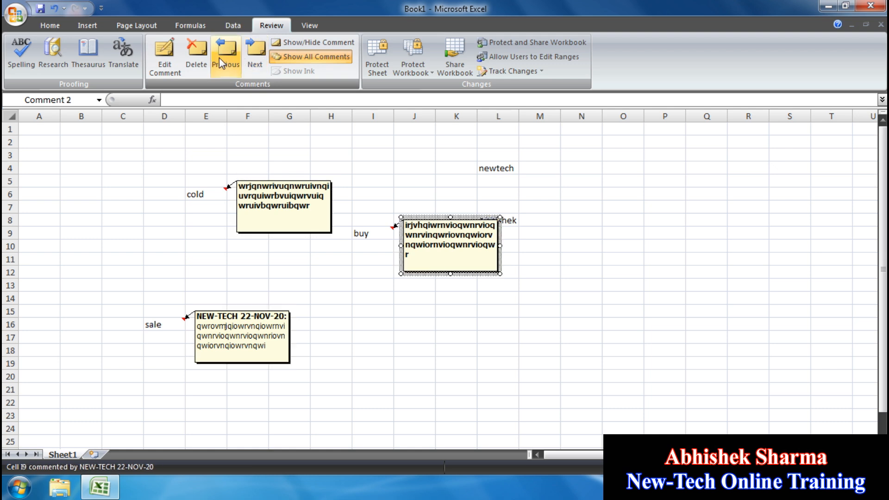
click(218, 57)
click(252, 52)
click(252, 51)
click(221, 59)
click(221, 60)
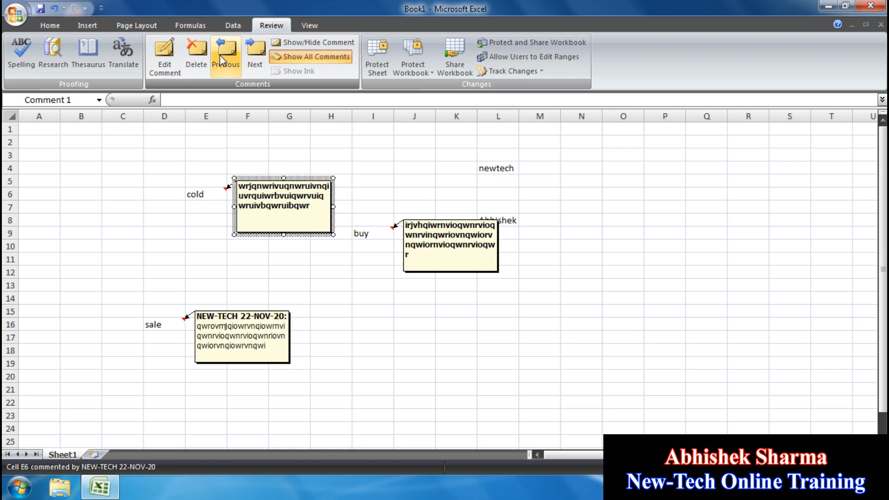
- Replace the E6 comment's text with a string of repeated 'a' letters
click(155, 53)
text(wrvqwrvqwrvbqwrbqwrbqwrbqwrbqwrb)
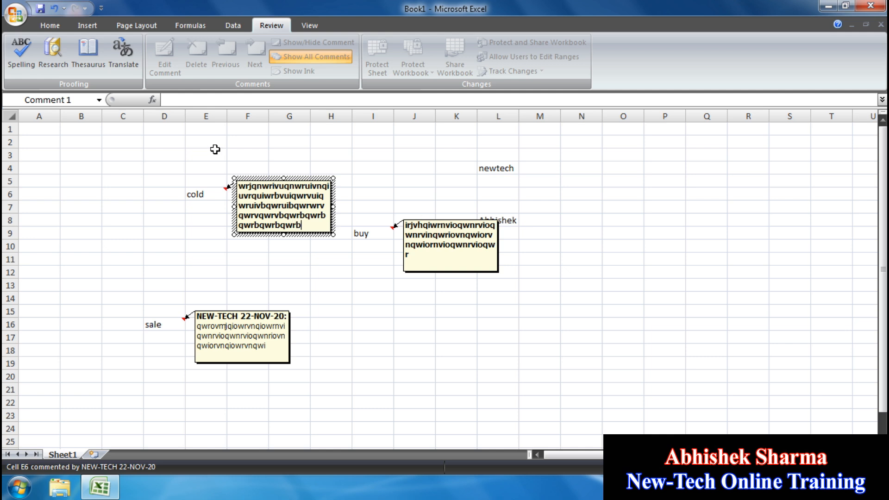
drag(308, 227, 186, 153)
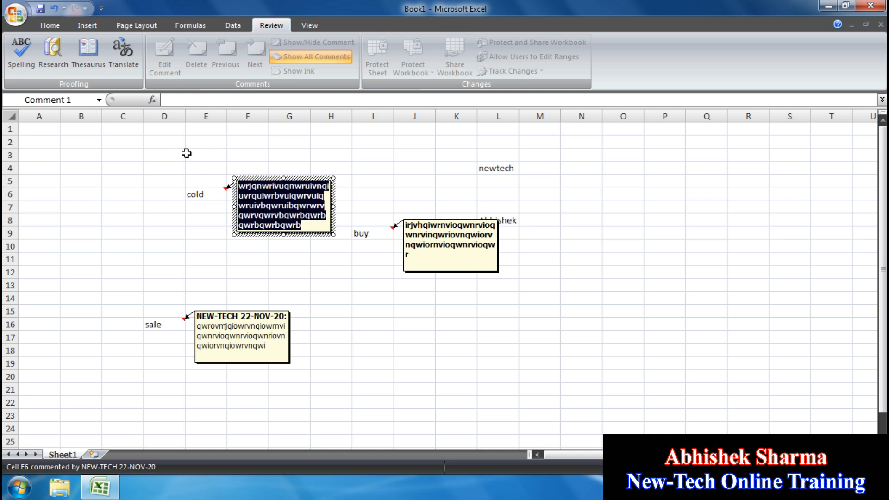
key(BackSpace)
text(aaaaaaaa)
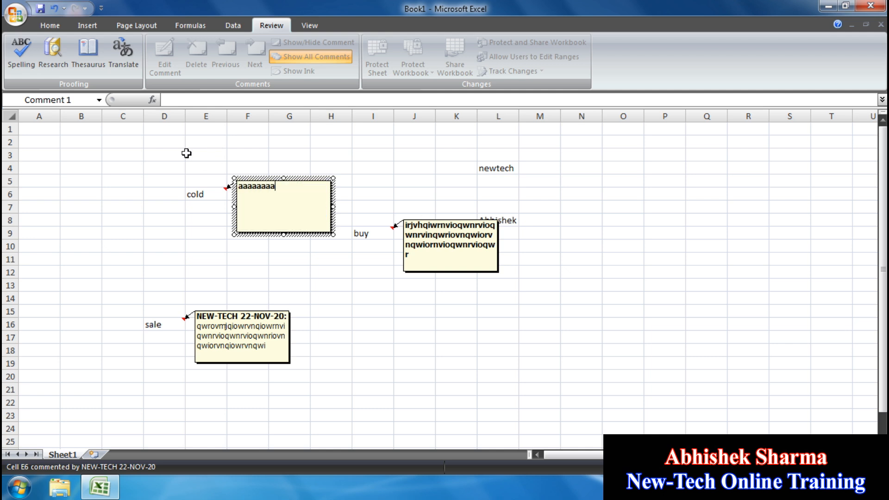
text(aaaaaaaaaaaaaaaaaaaaaaaa)
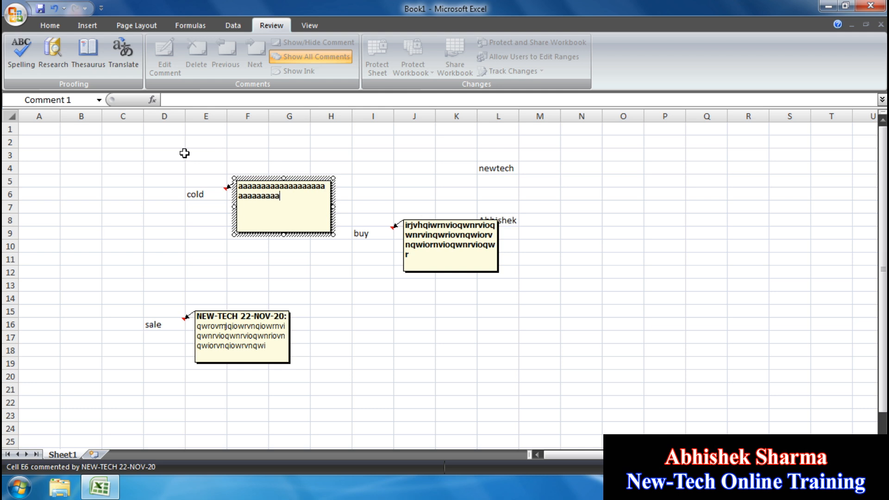
click(184, 153)
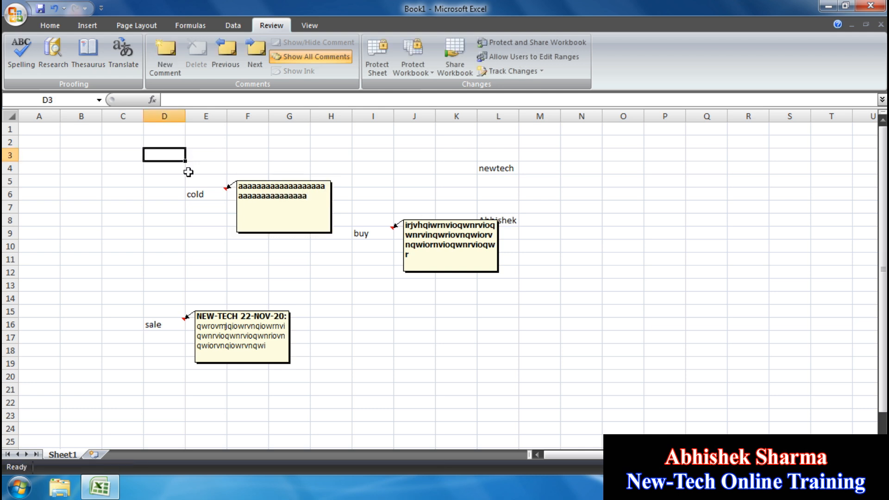
- Delete the 'cold' comment on E6 and the remaining comments in the range
click(214, 193)
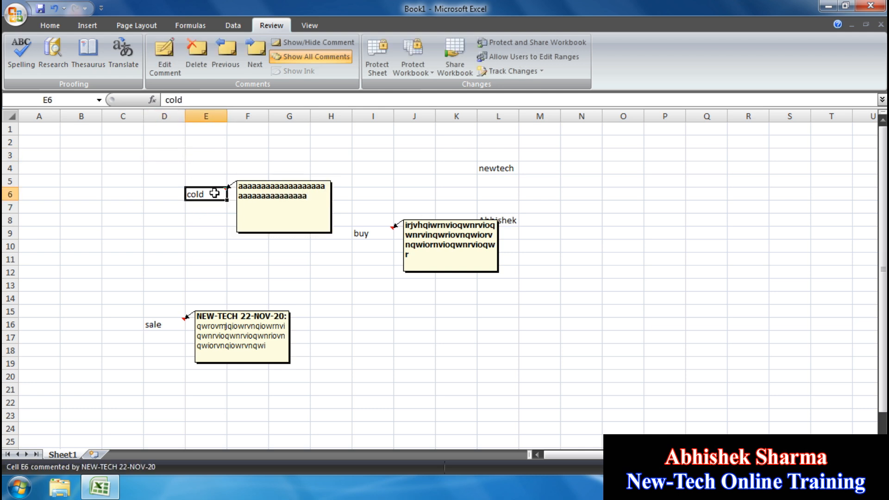
click(196, 51)
drag(115, 182, 460, 374)
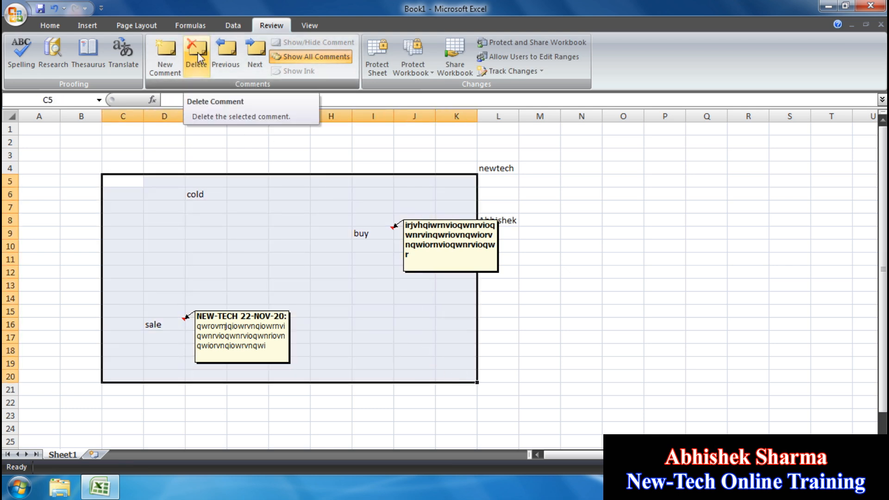
click(199, 58)
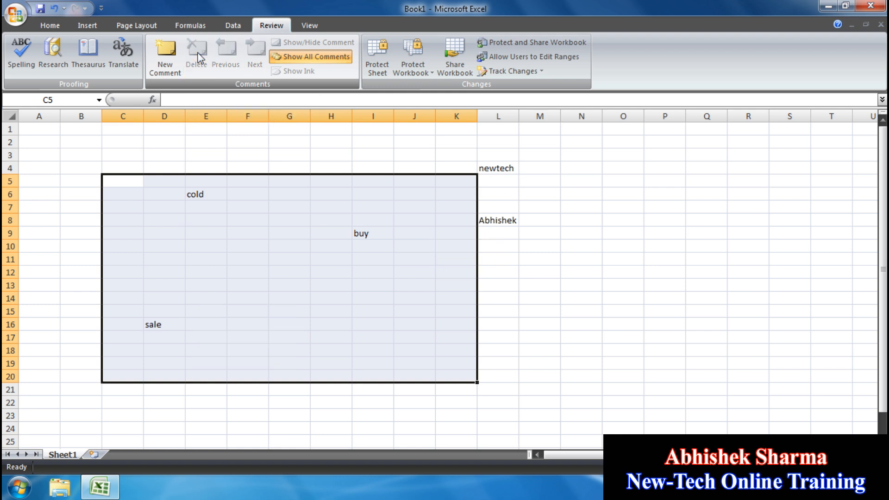
- Clear all cell values in B2:M17 so Sheet1 is blank
click(515, 286)
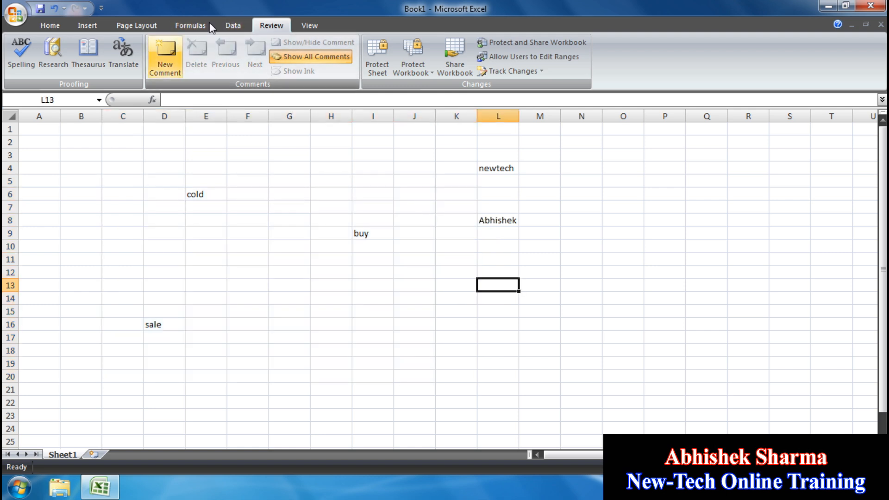
click(459, 155)
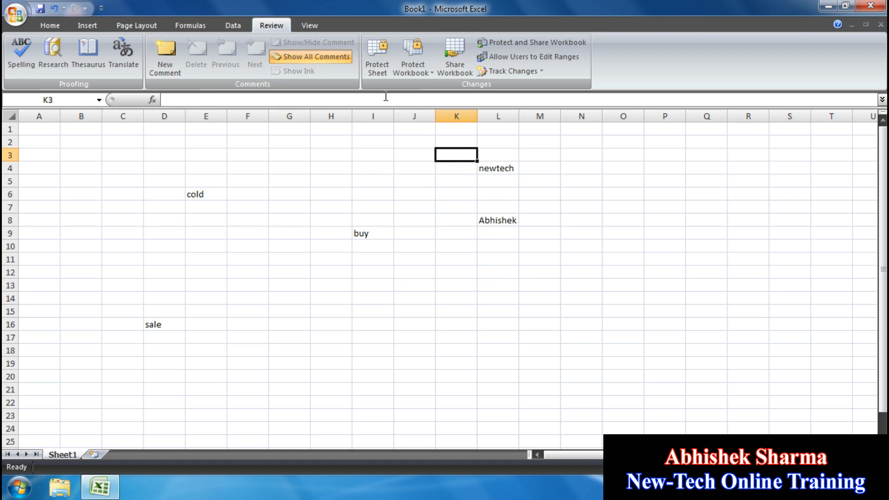
drag(554, 342, 87, 144)
key(Delete)
- Enter 'newtech' in A1 and fill it across and down through A1:I15 with Ctrl+R and Ctrl+D
click(50, 125)
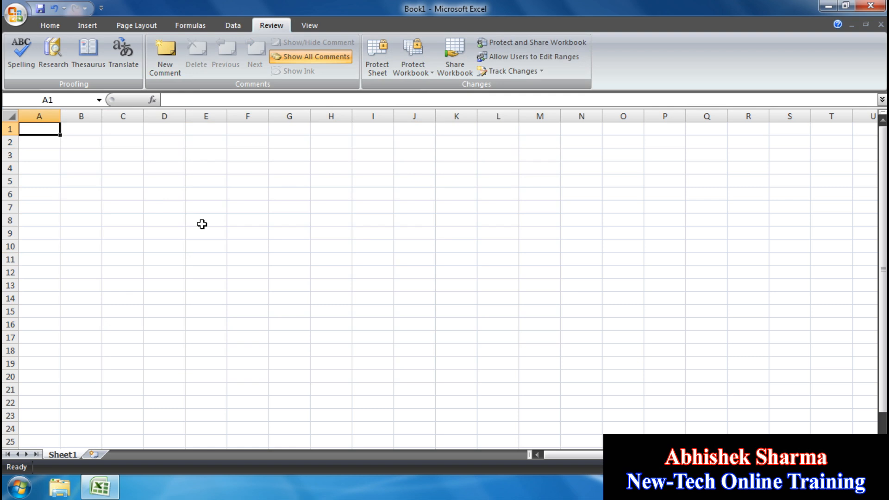
text(n)
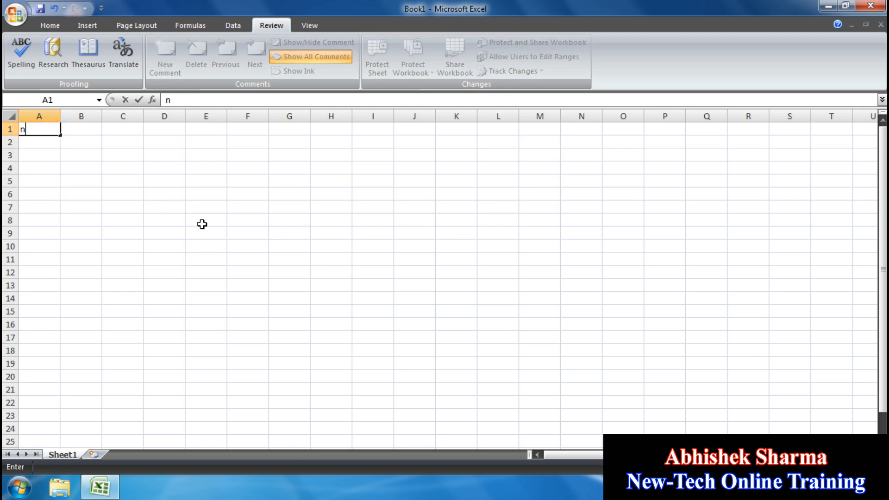
text(ewtech)
click(189, 224)
drag(356, 309, 3, 99)
key(ctrl+r)
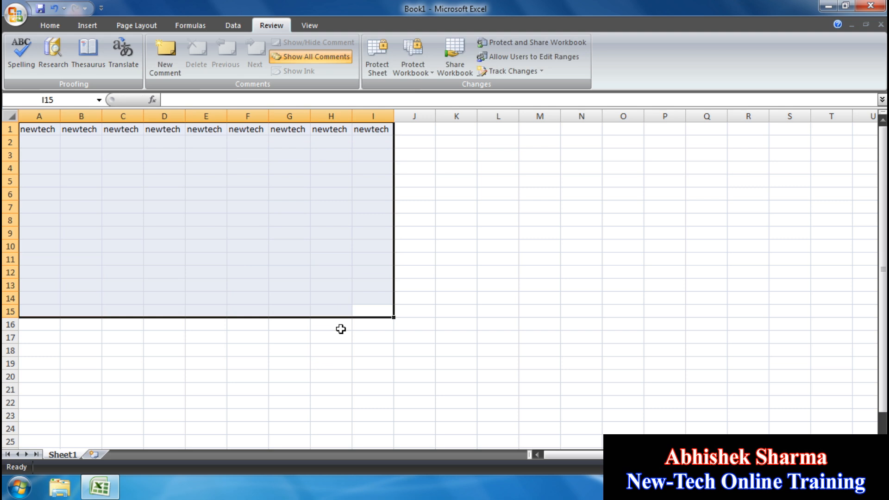
key(ctrl+d)
click(447, 216)
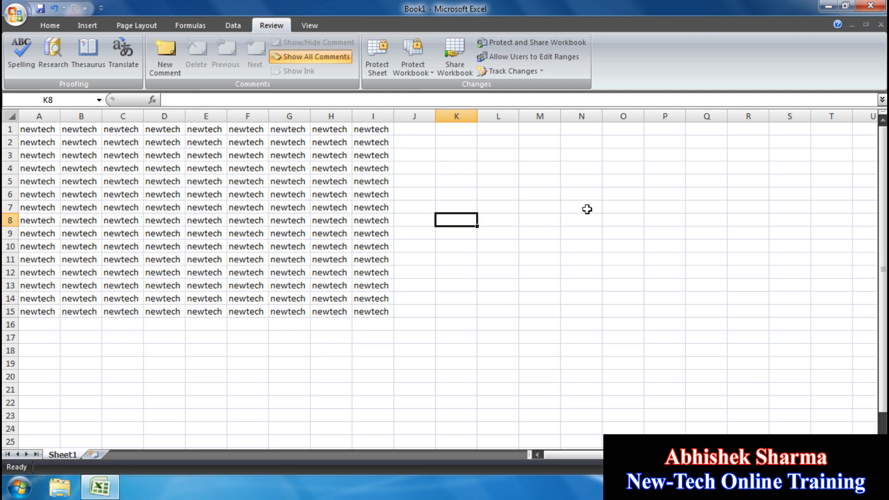
- Select various cells around the filled newtech range
click(582, 195)
click(523, 285)
click(464, 235)
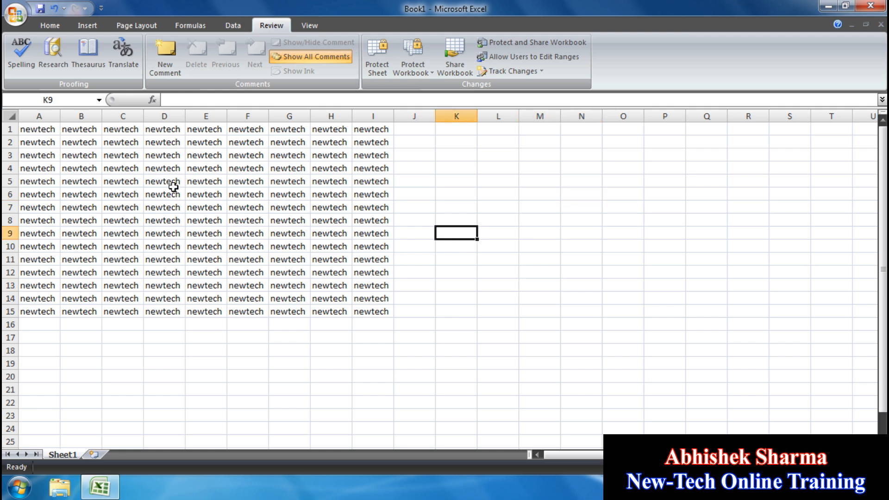
click(190, 193)
click(286, 275)
click(471, 205)
click(496, 300)
click(557, 247)
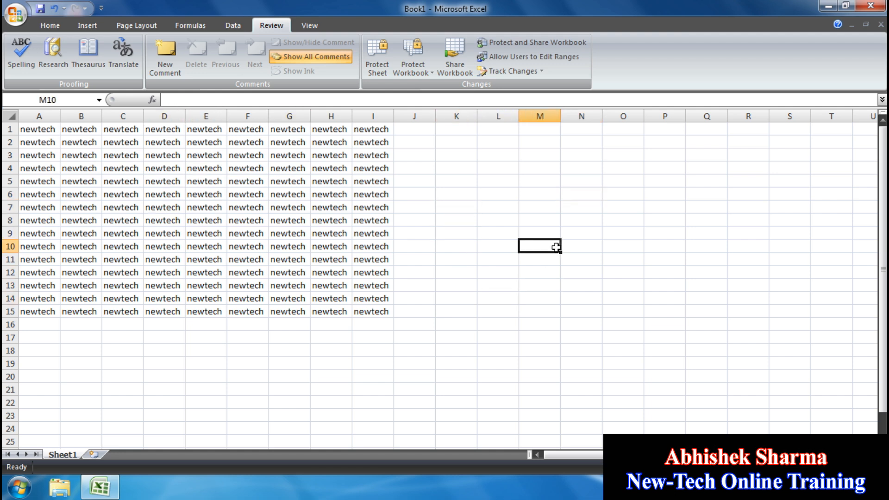
- Protect Sheet1 with a password, confirming it in the re-enter prompt
click(383, 65)
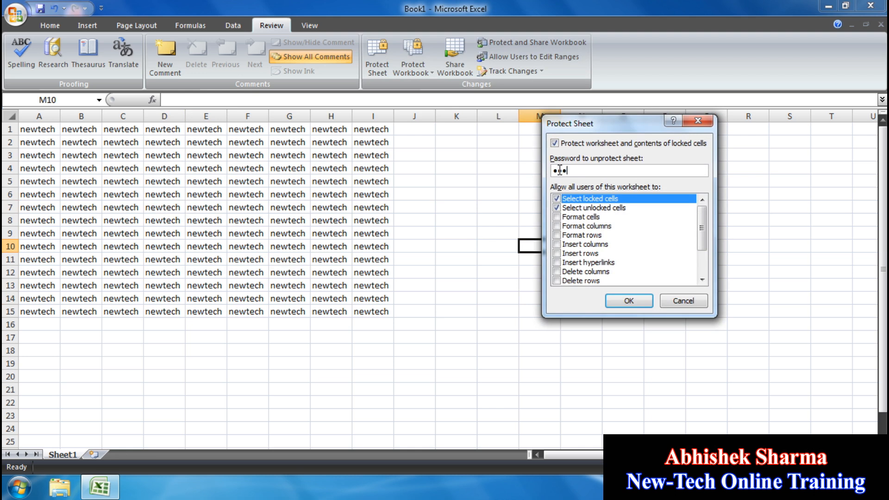
click(637, 304)
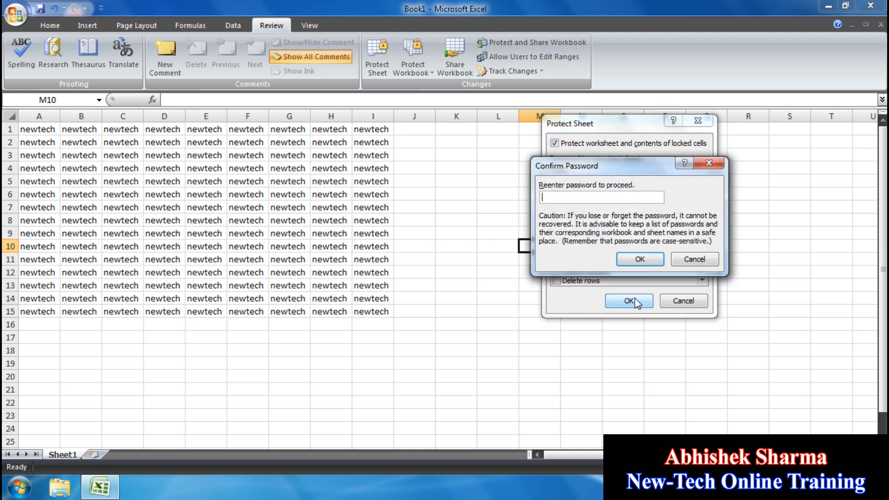
text(123)
click(624, 259)
- Test that cells L4 and F7 reject edits, then bring up the Unprotect Sheet password prompt
click(499, 169)
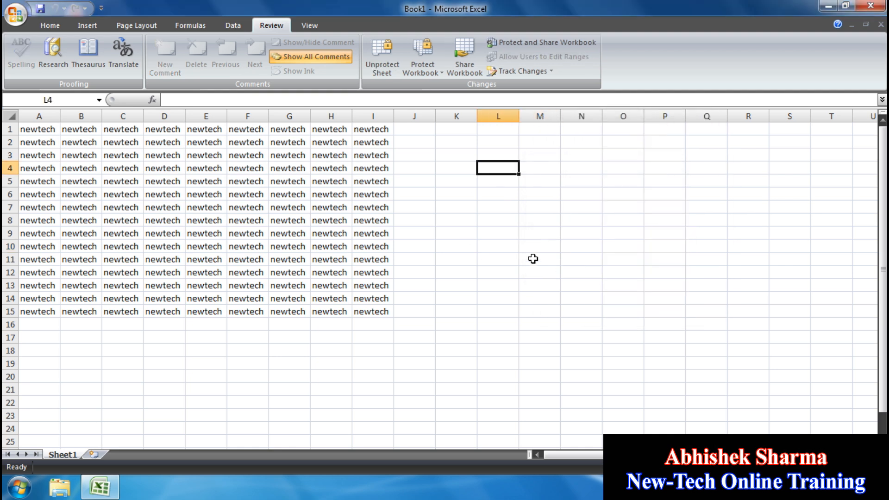
key(a)
click(456, 283)
click(259, 207)
key(a)
click(449, 281)
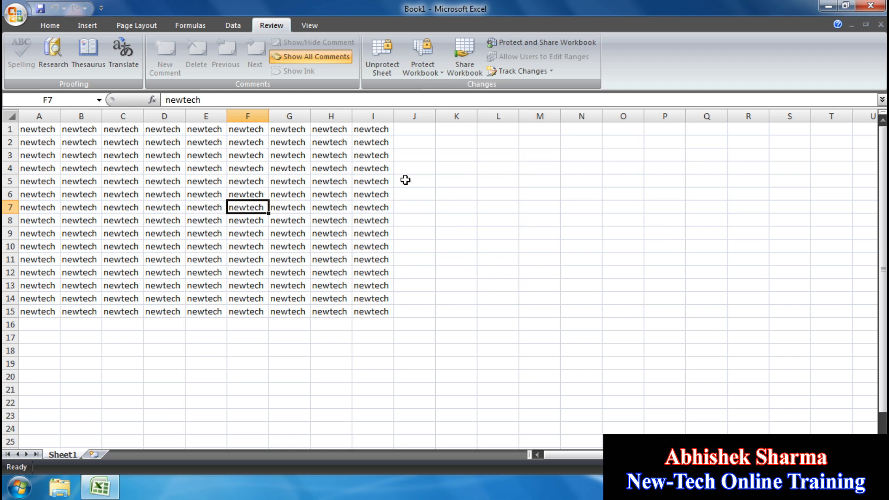
click(381, 57)
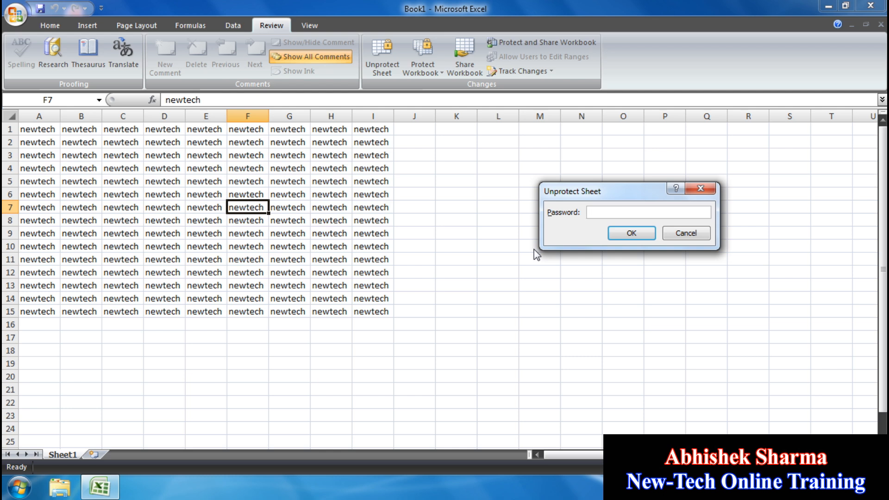
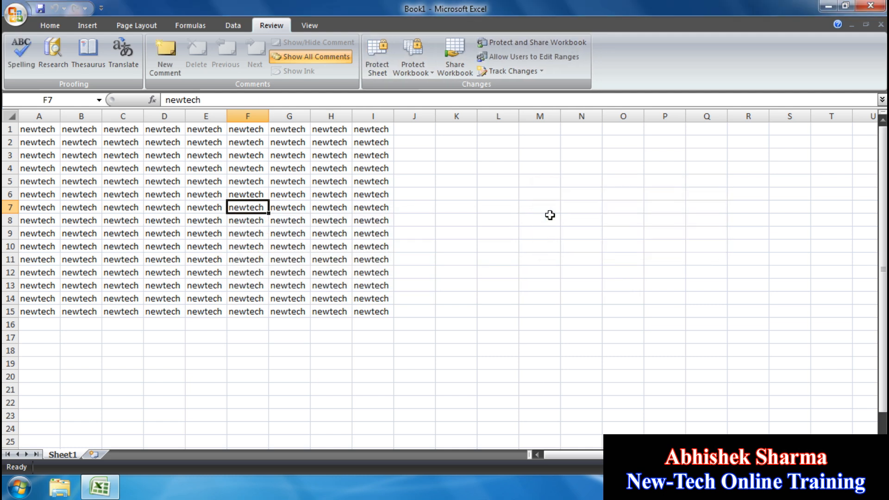
- Enter eryey in L3 and eryery in E5, then glance at the Protect Workbook options
click(499, 158)
text(eryey)
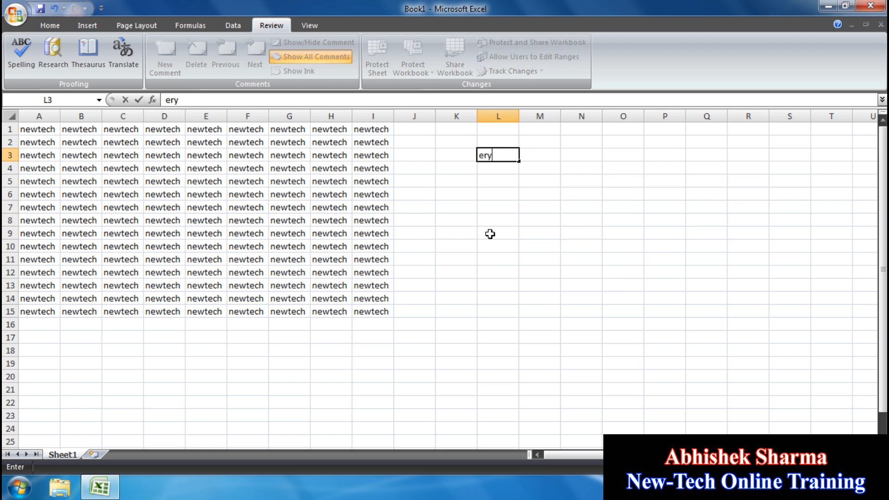
click(222, 185)
text(eryery)
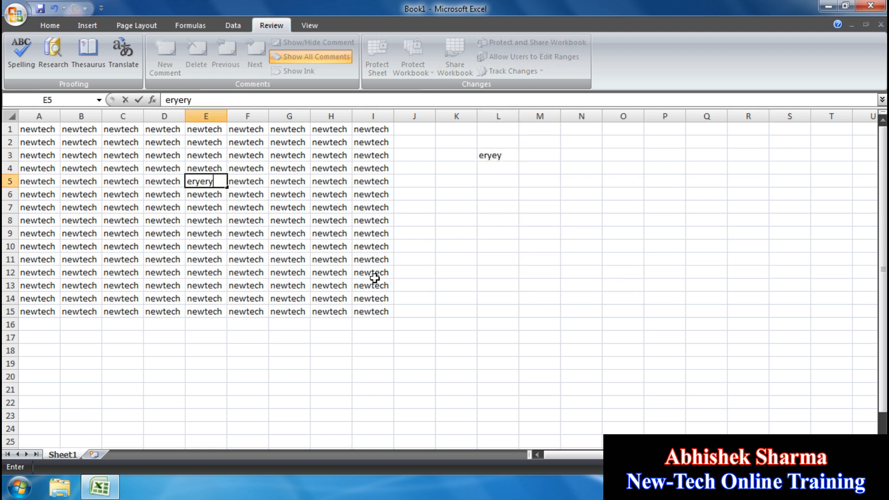
click(437, 285)
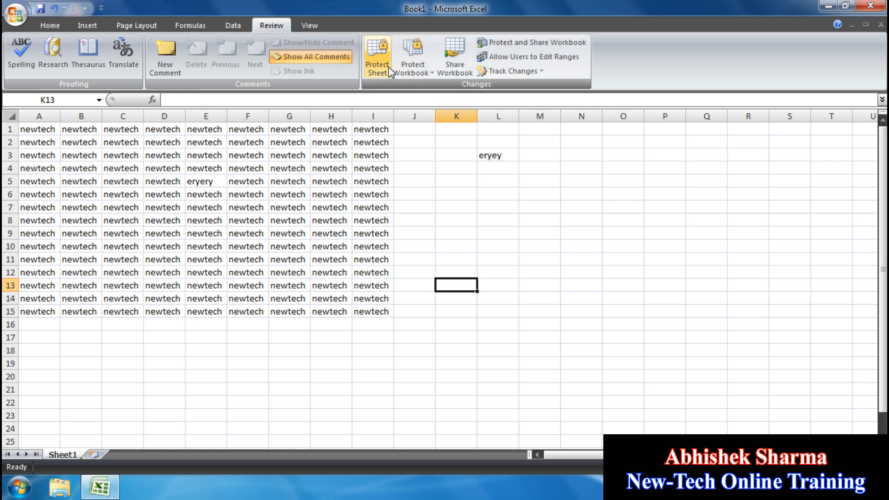
click(424, 71)
click(524, 304)
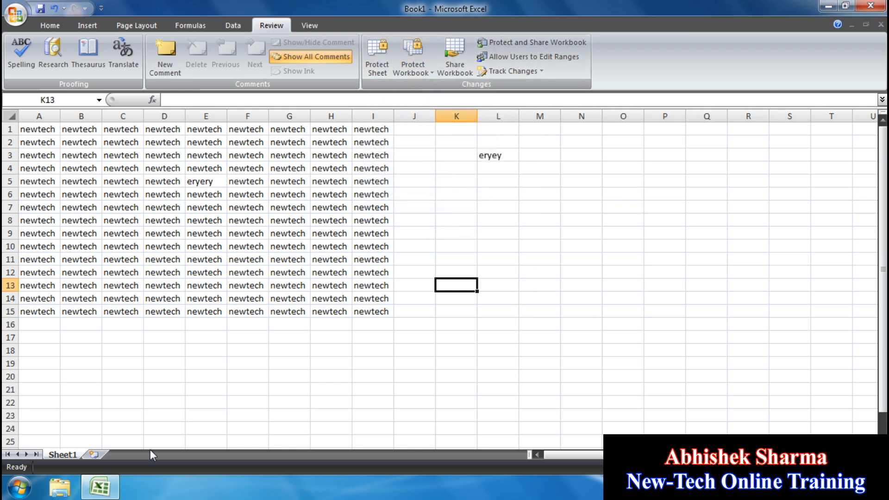
- Insert four blank worksheets into Book1, then close the workbook
click(94, 456)
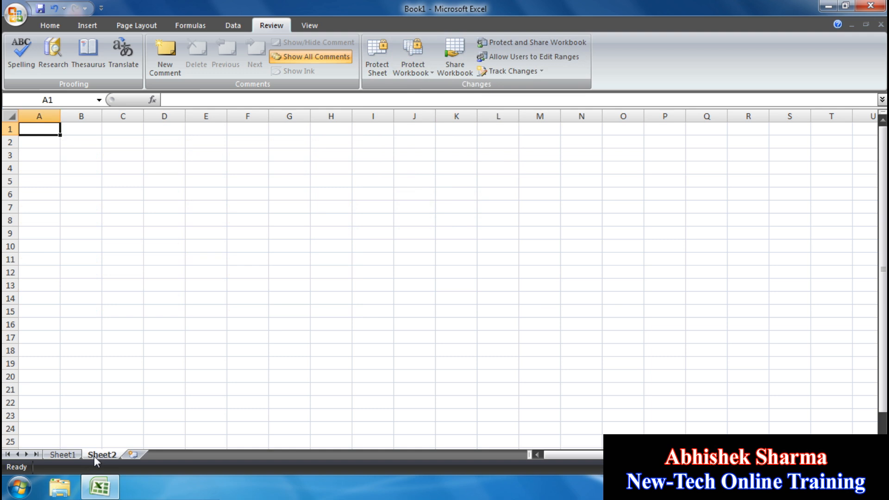
click(131, 457)
click(169, 455)
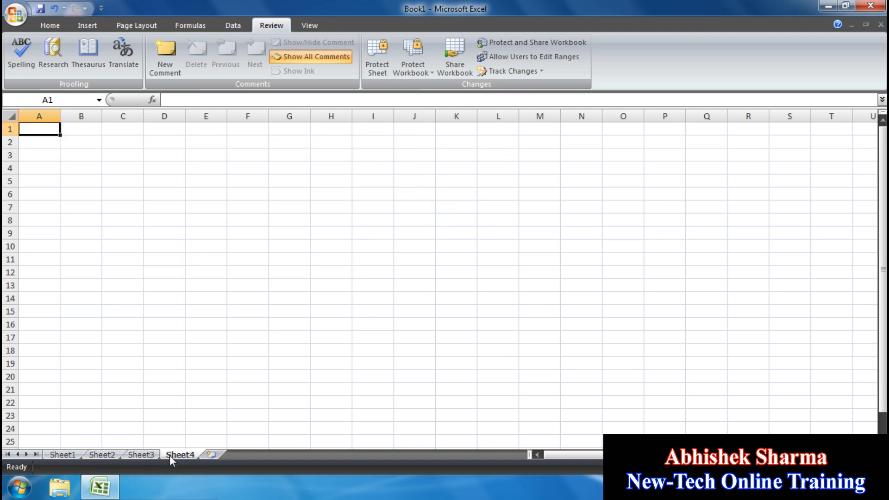
click(204, 455)
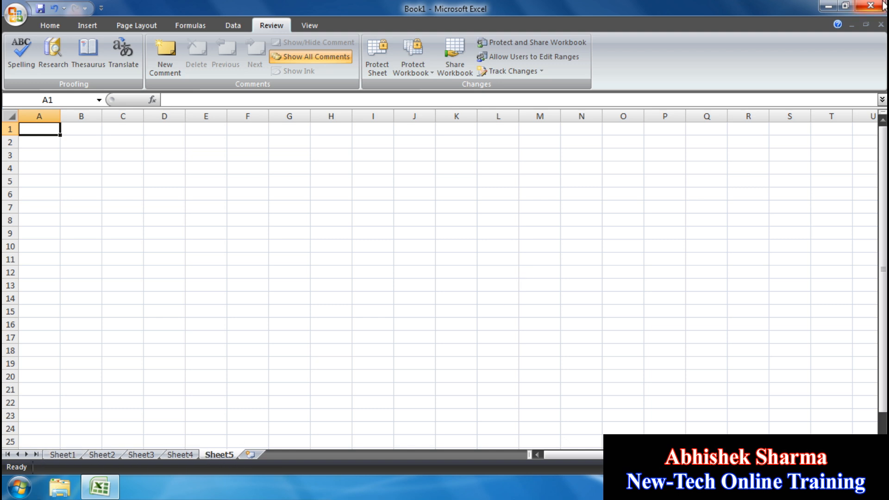
click(881, 24)
- Discard Book1's changes and create a new blank workbook
click(447, 276)
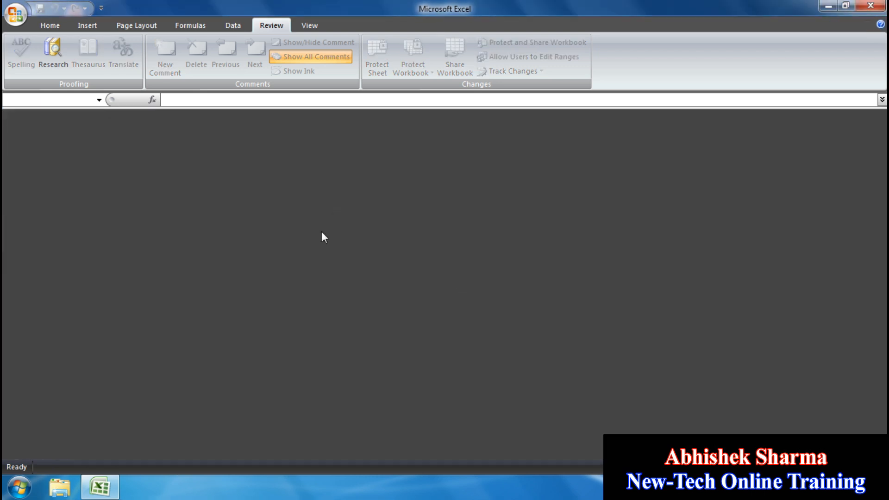
click(16, 14)
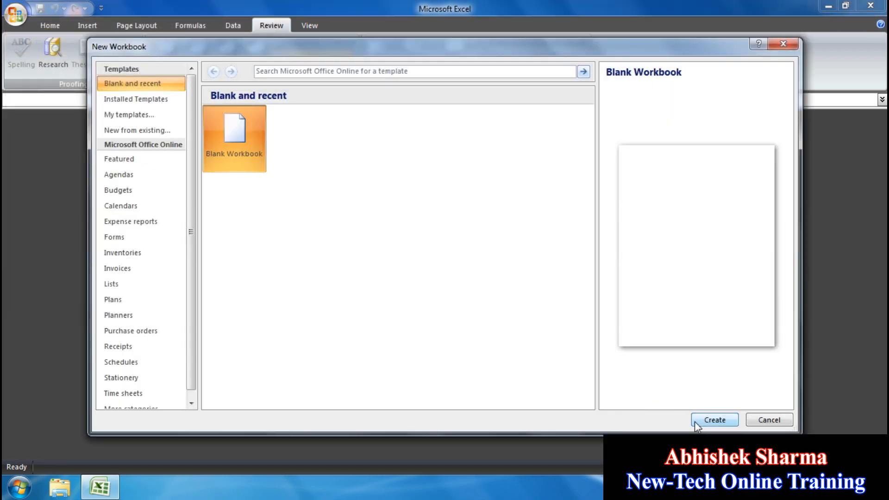
click(695, 421)
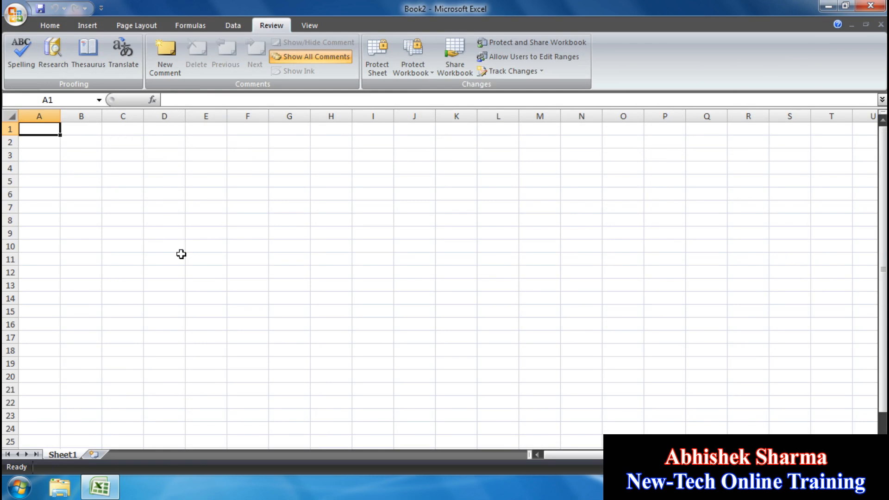
- Fill A1:I15 with wqrr using Ctrl+R and Ctrl+D
text(wqrr)
drag(373, 311, 39, 129)
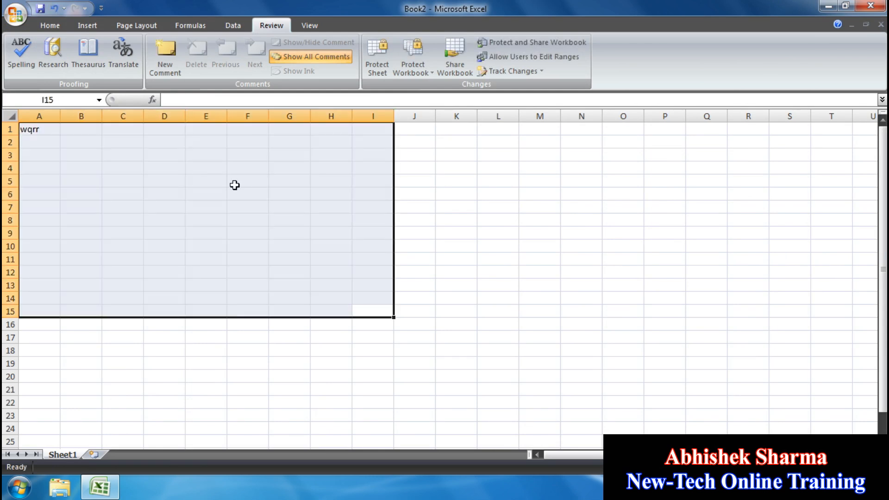
key(ctrl+r)
key(ctrl+d)
click(249, 328)
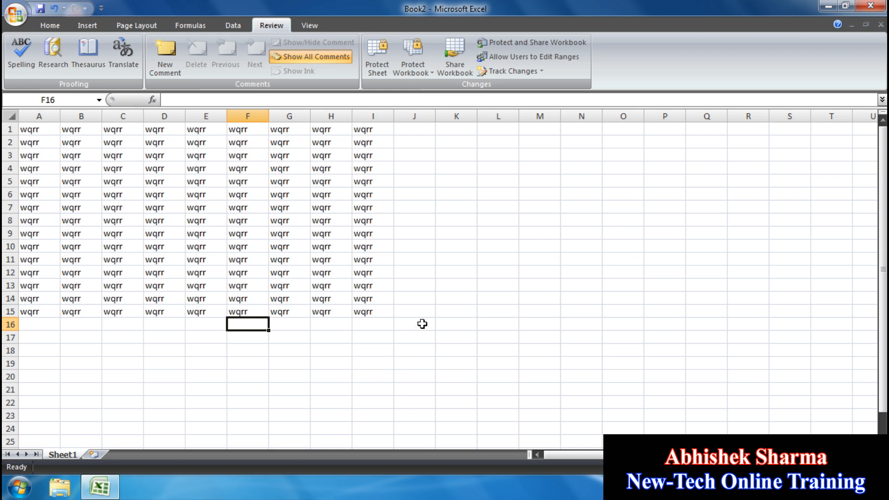
- Protect Book2's structure and windows with a confirmed password, then attempt renaming Sheet1
click(423, 73)
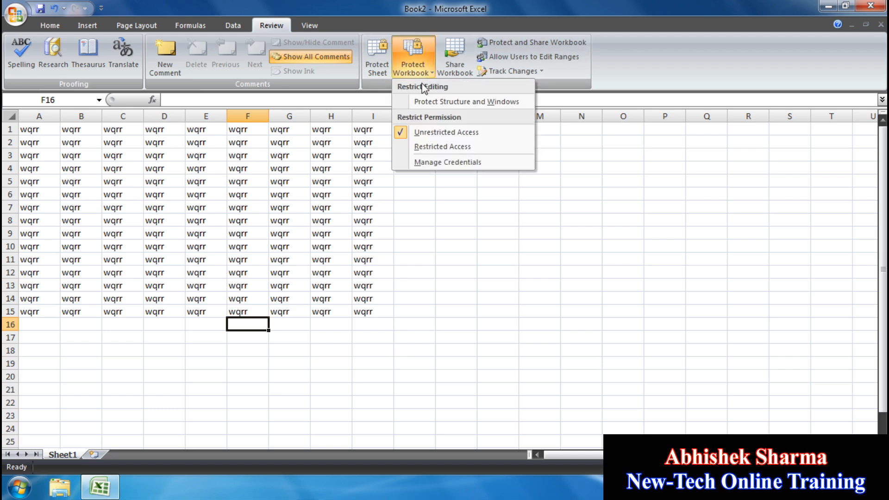
click(423, 98)
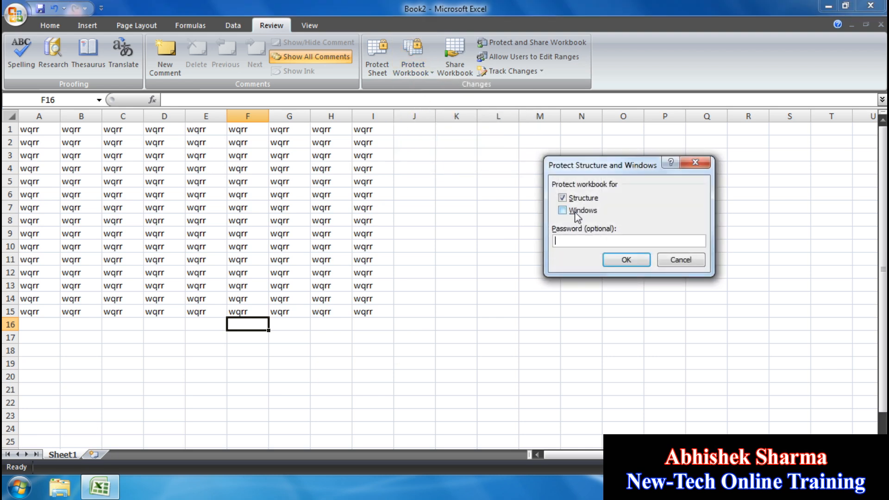
click(575, 241)
click(612, 261)
text(123)
click(620, 260)
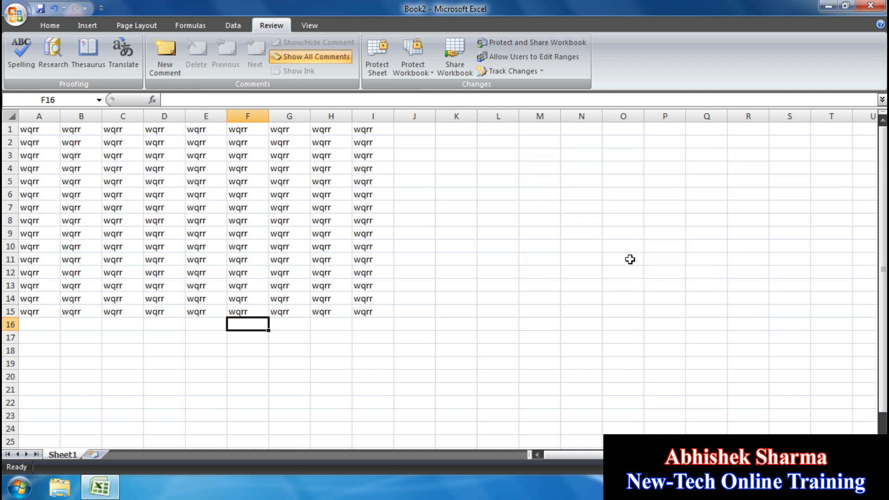
double_click(71, 457)
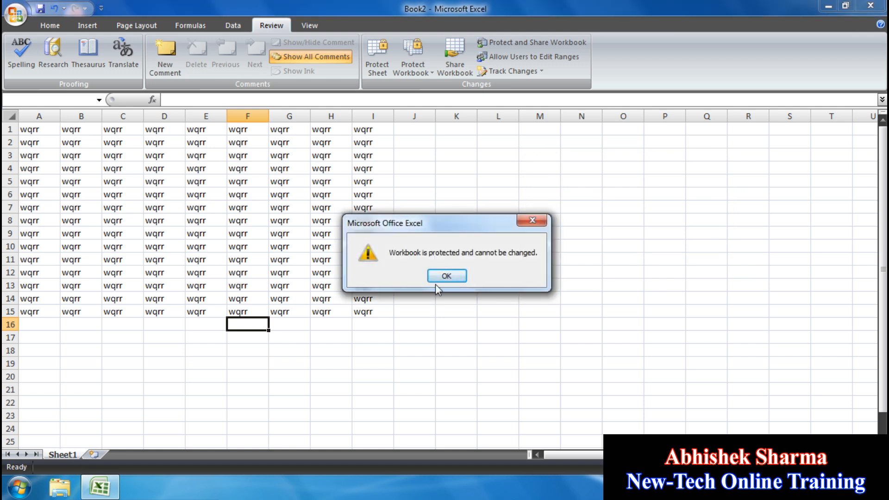
- Dismiss the protection warning and unprotect the workbook structure with its password
click(446, 276)
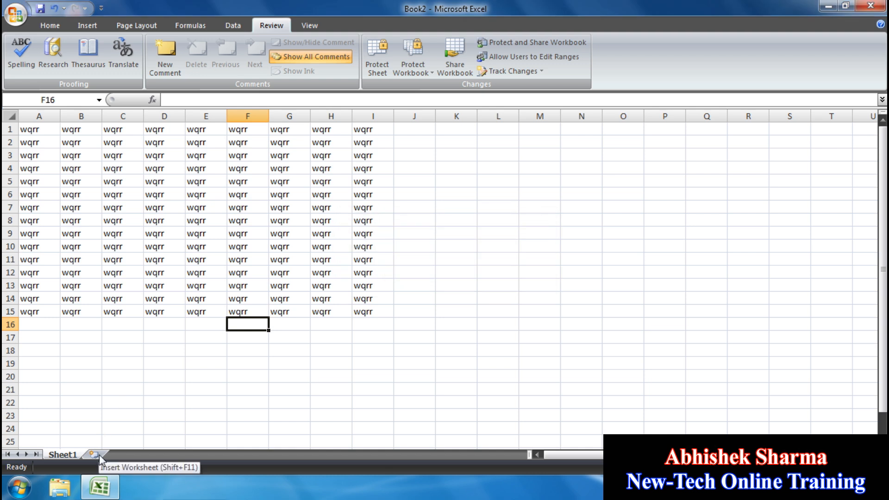
click(404, 74)
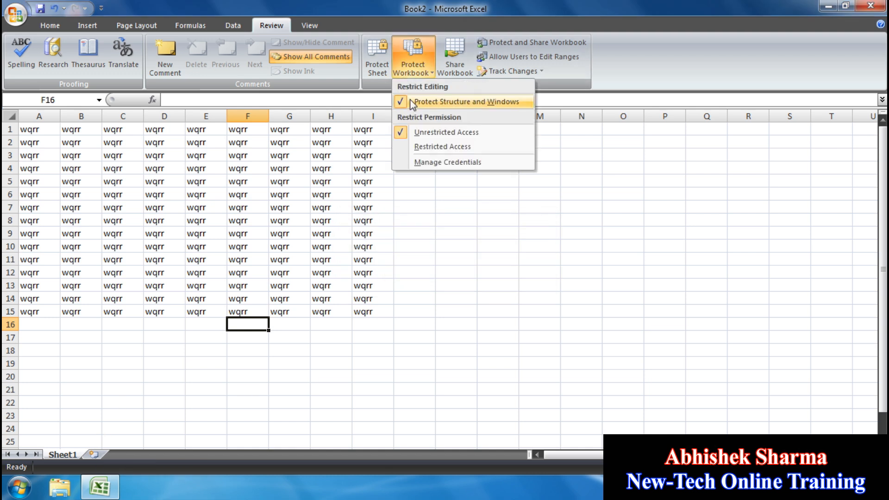
click(414, 103)
text(123)
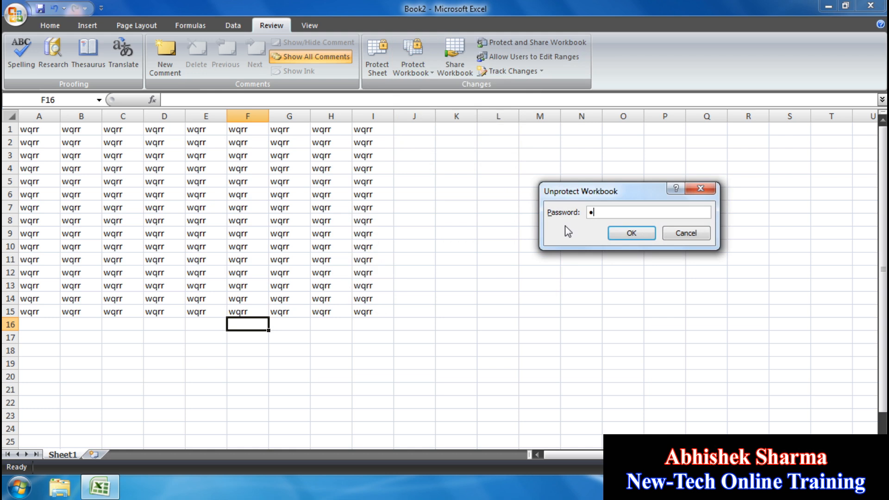
click(631, 233)
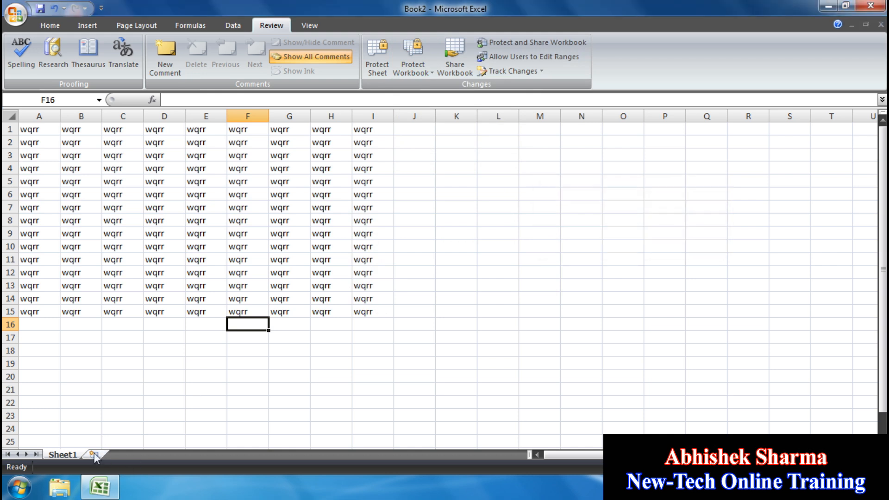
- Add four blank worksheets, then return to Sheet1 and select L11
click(94, 454)
click(133, 454)
click(180, 454)
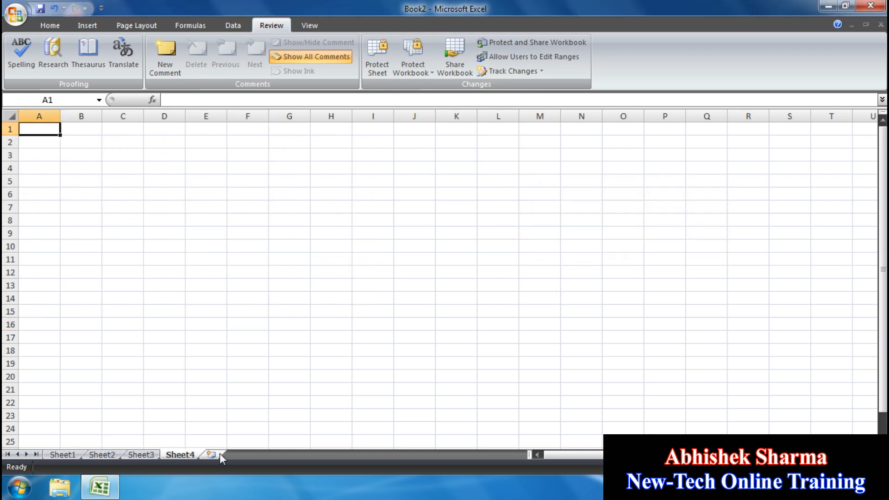
click(219, 454)
click(61, 456)
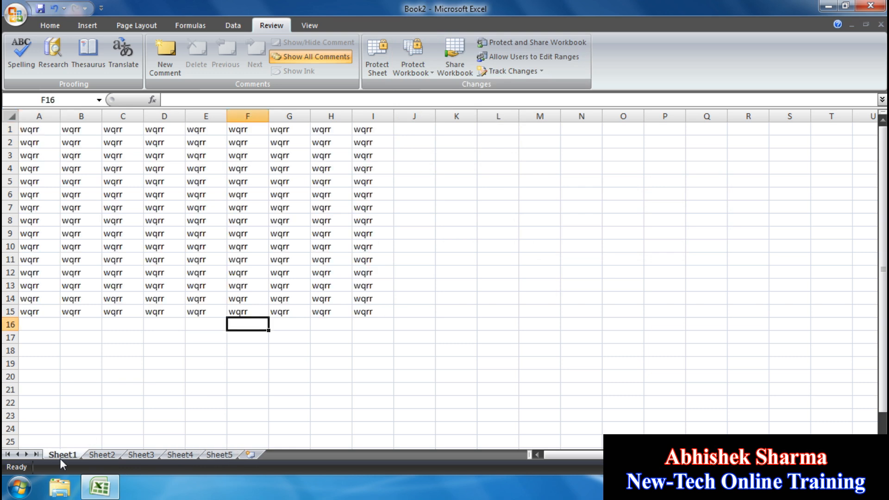
click(515, 259)
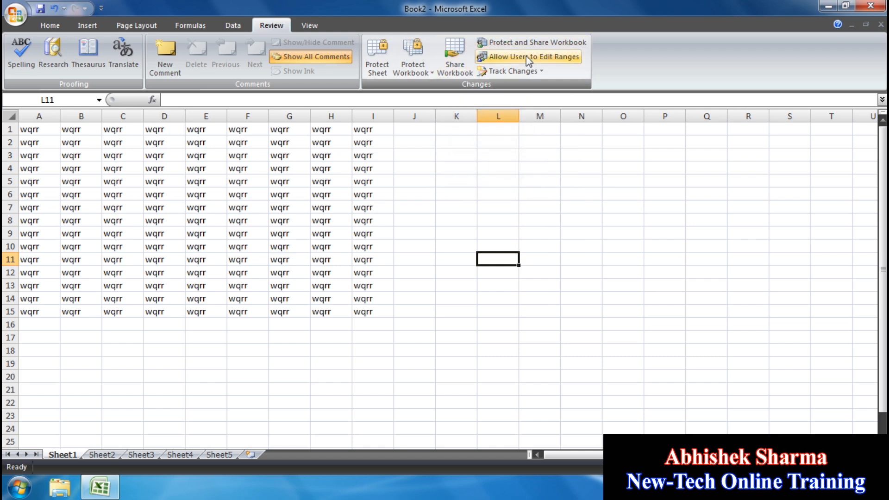
click(445, 167)
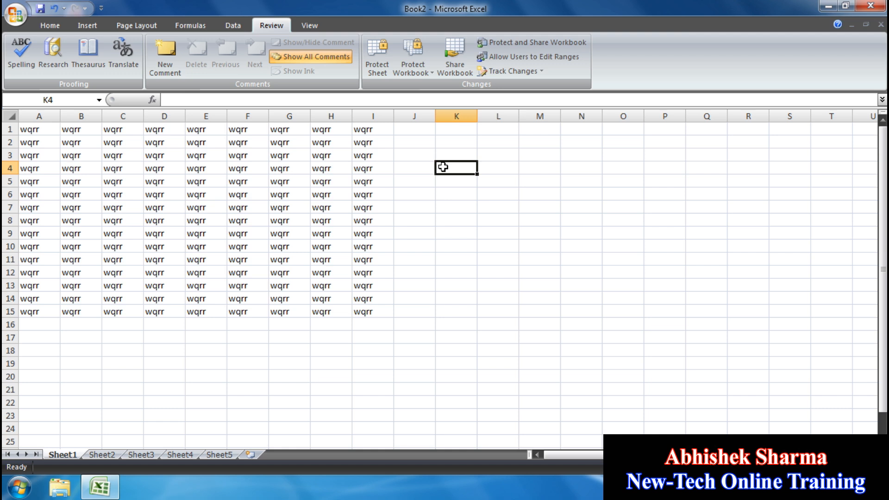
- Tick 'Allow changes by more than one user at the same time' in Share Workbook and apply
click(455, 61)
drag(584, 93, 135, 115)
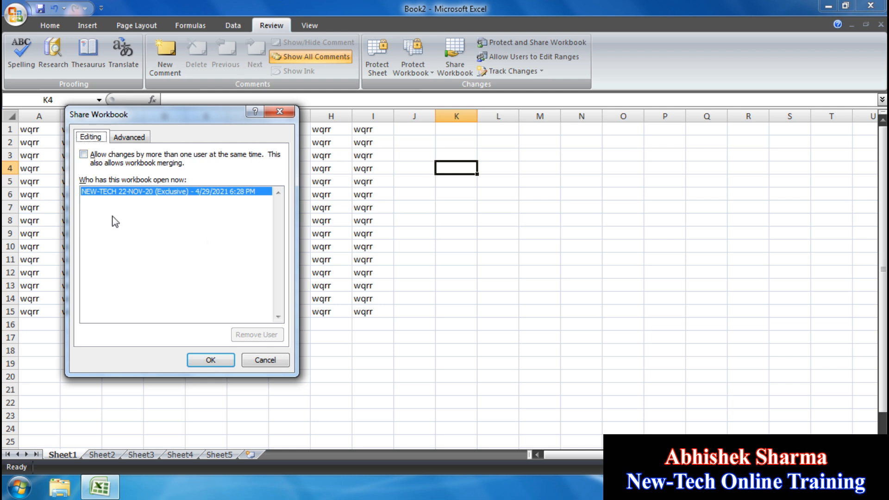
click(83, 154)
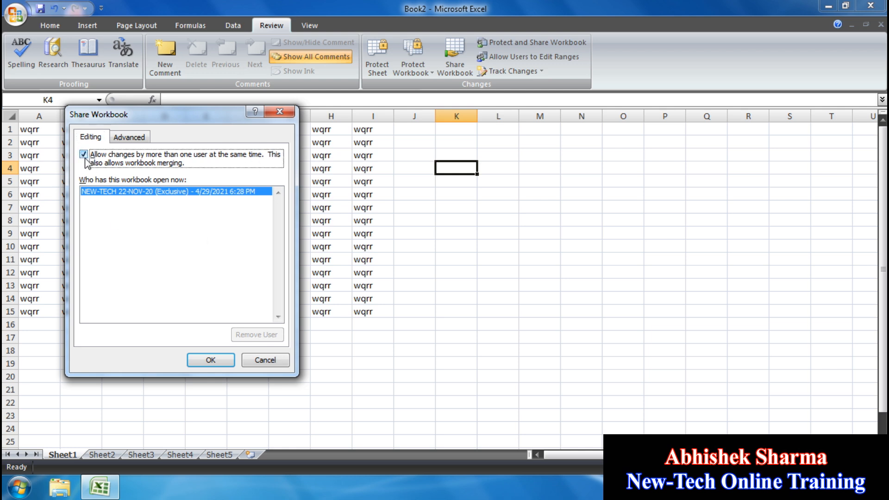
drag(158, 120, 292, 176)
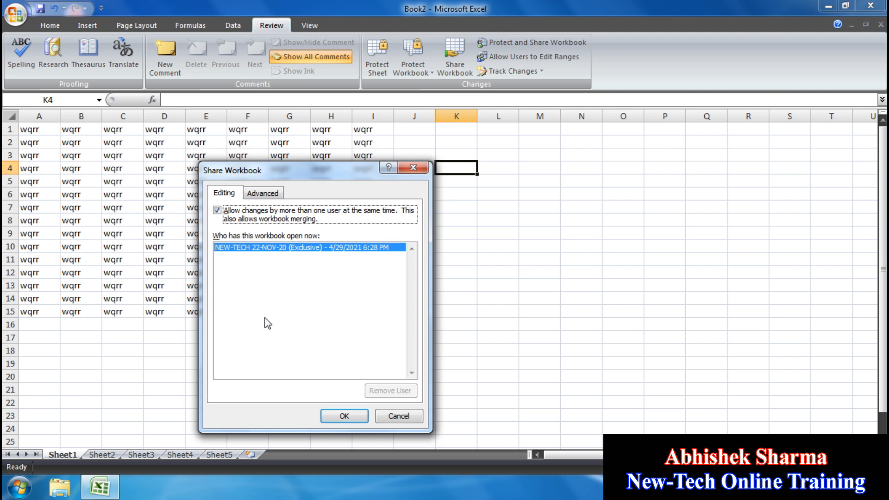
click(345, 416)
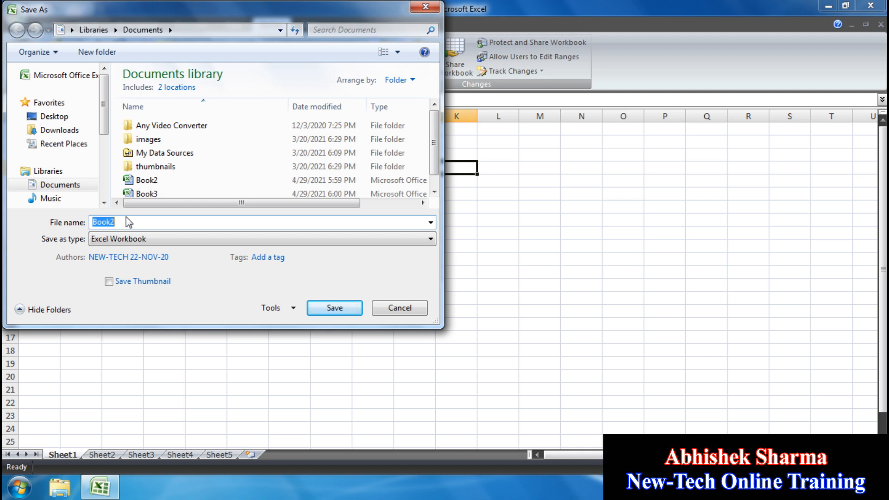
- Save the workbook in Documents as 'my share data'
text(my)
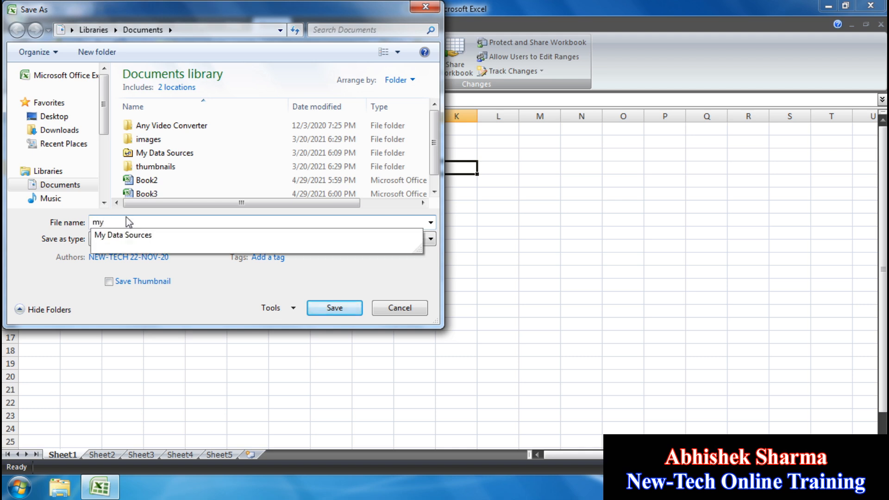
text( share daa)
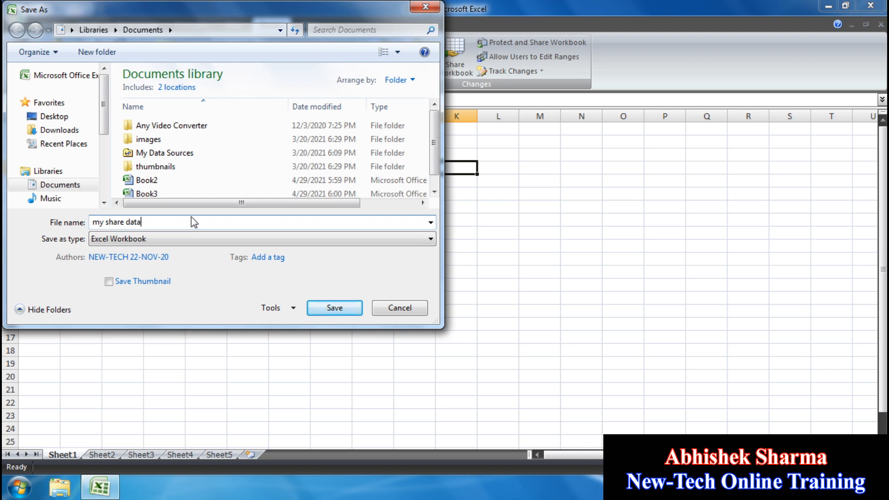
click(333, 308)
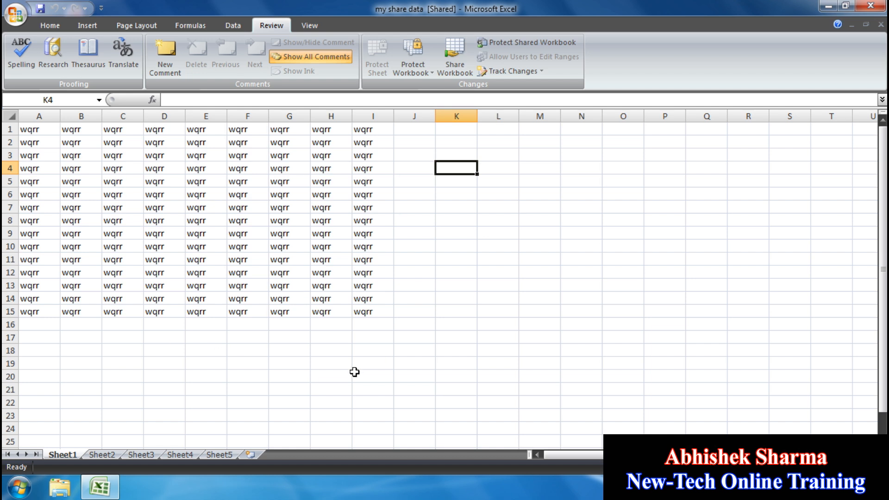
click(238, 27)
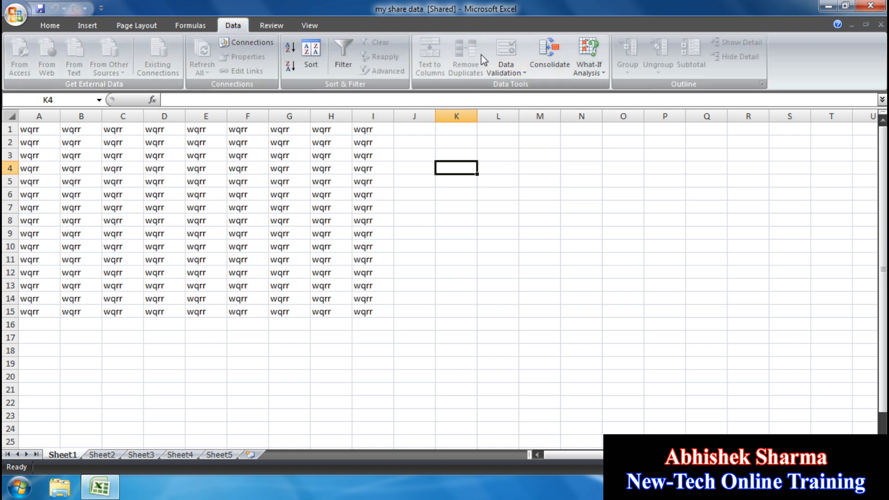
click(182, 27)
scroll(64, 61, up, 1)
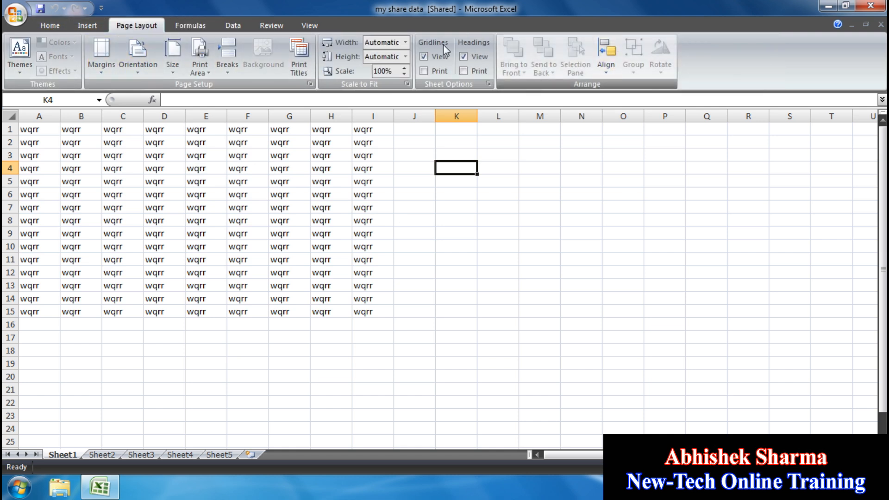
click(233, 26)
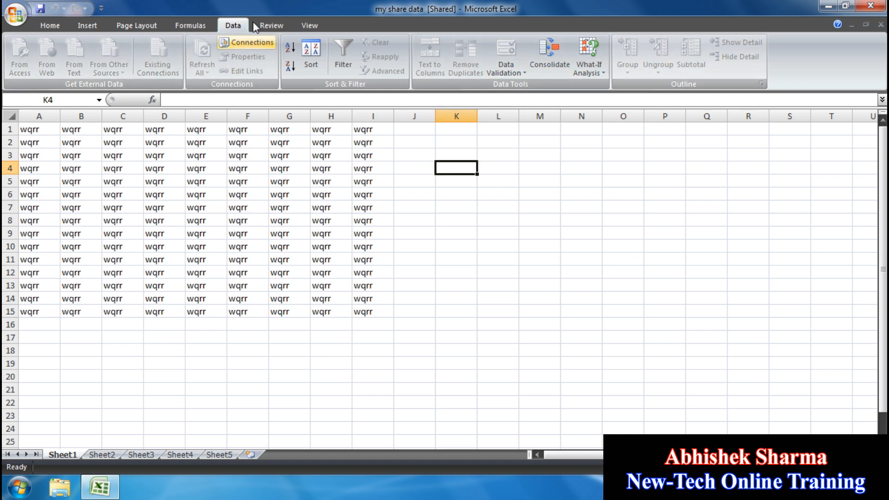
click(269, 26)
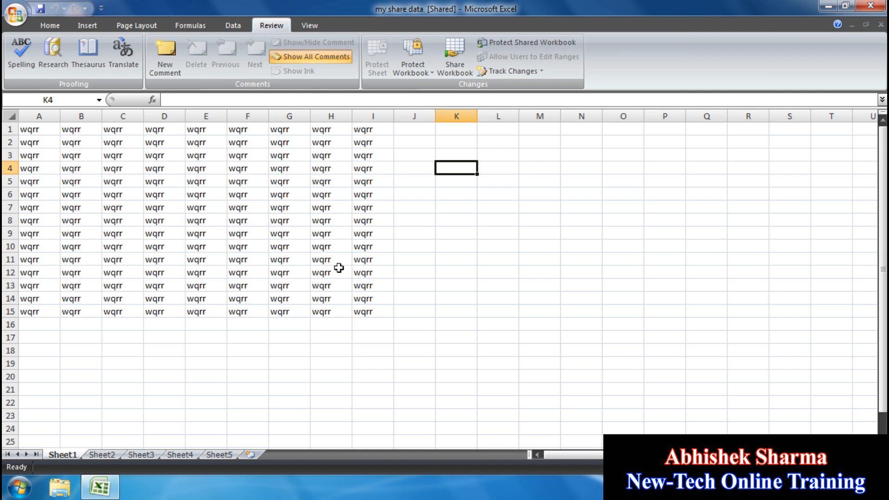
- Uncheck multi-user editing in Share Workbook and confirm removing the workbook from shared use
click(456, 69)
click(261, 220)
click(344, 415)
click(420, 296)
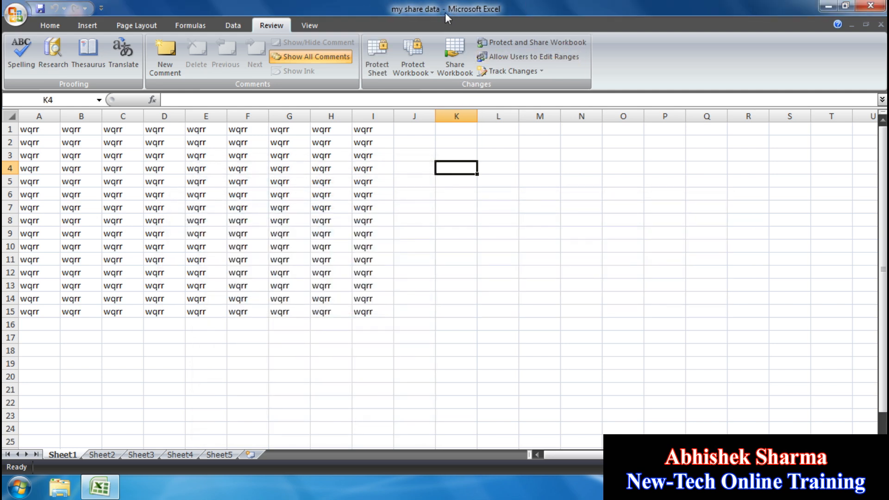
- Check the Data tab, select K8, and return to the Review tab
click(233, 25)
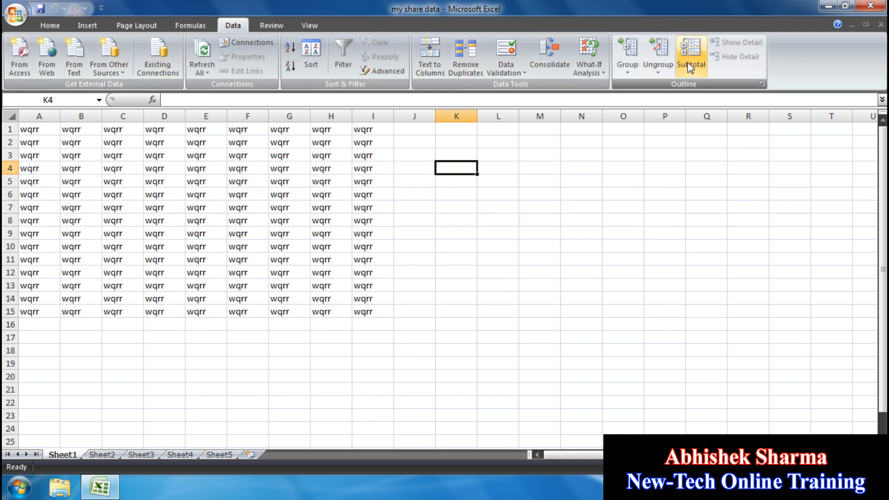
click(448, 220)
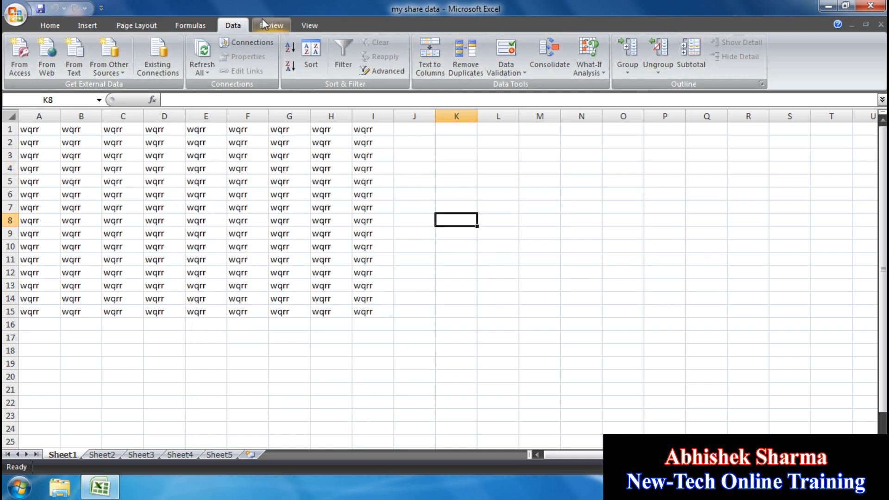
click(271, 25)
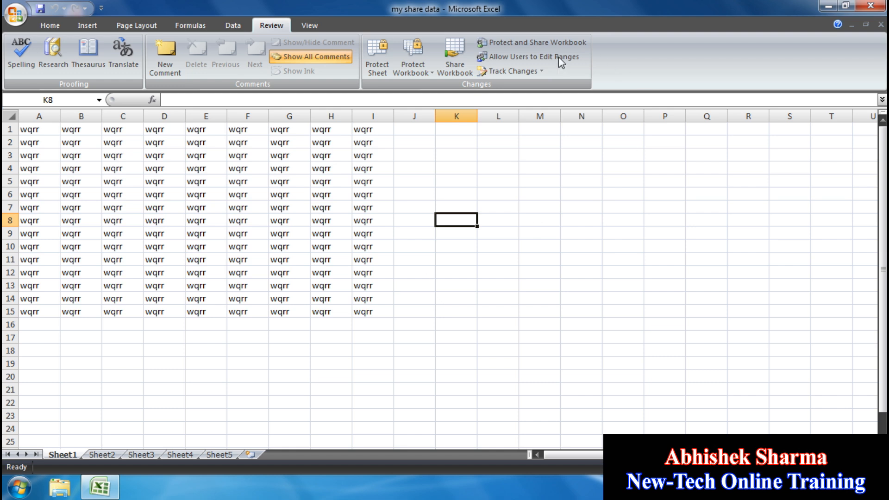
click(532, 43)
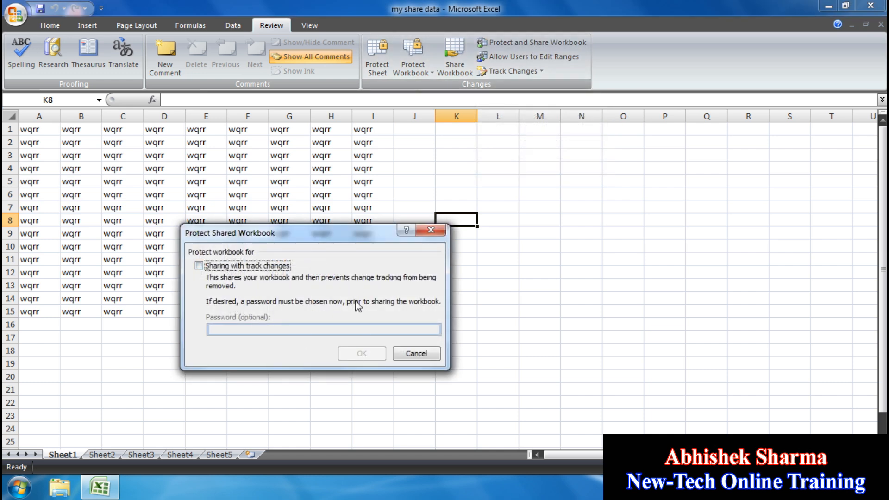
click(416, 354)
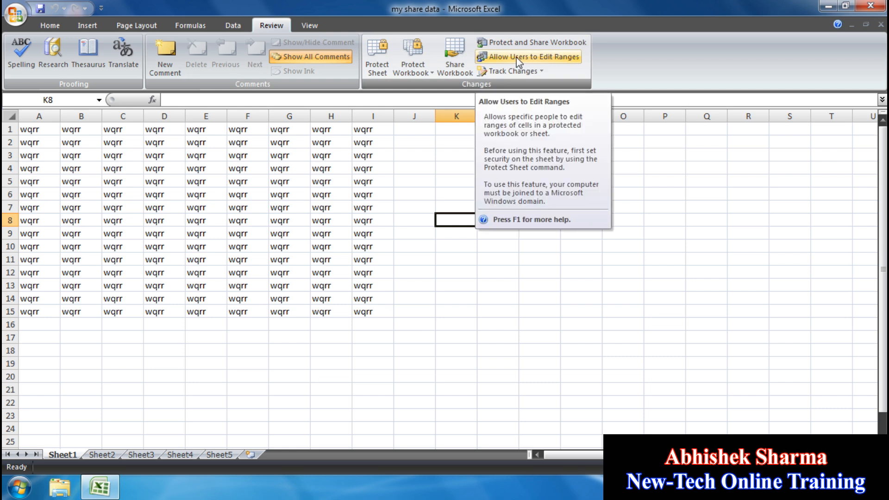
- Select A1:J18 and delete its wqrr contents
click(614, 274)
drag(366, 350, 5, 143)
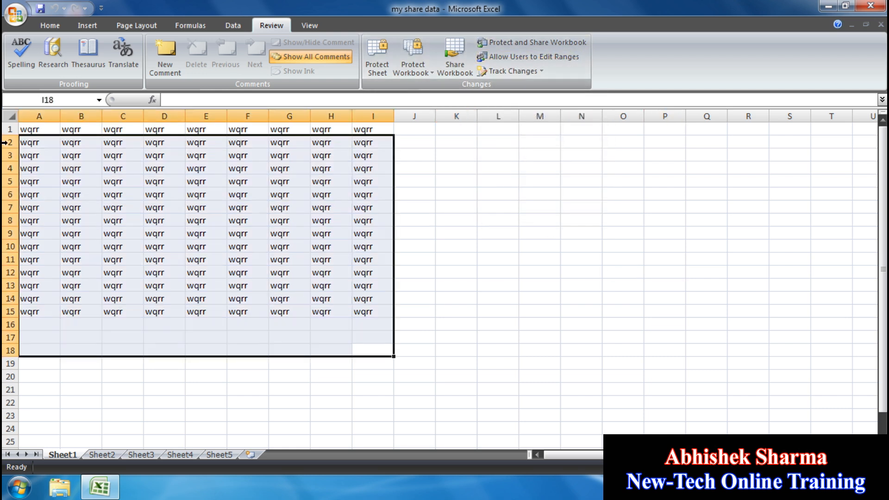
click(438, 296)
drag(415, 351, 3, 60)
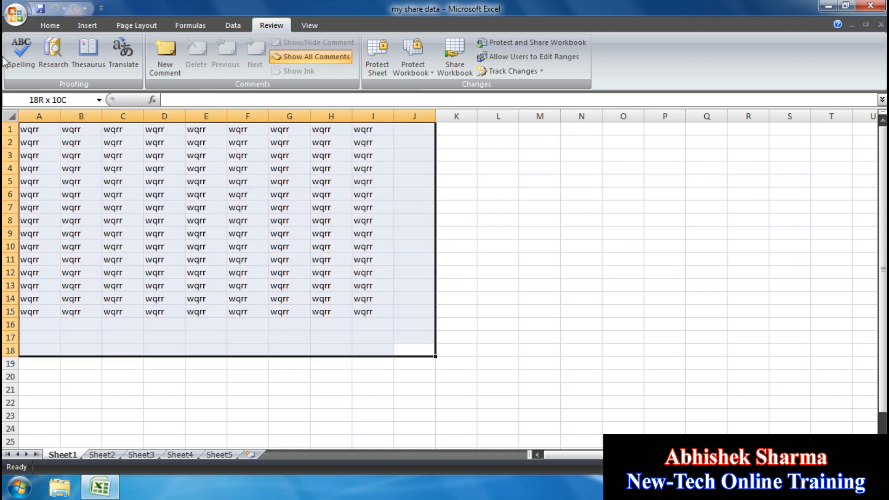
key(Delete)
click(107, 141)
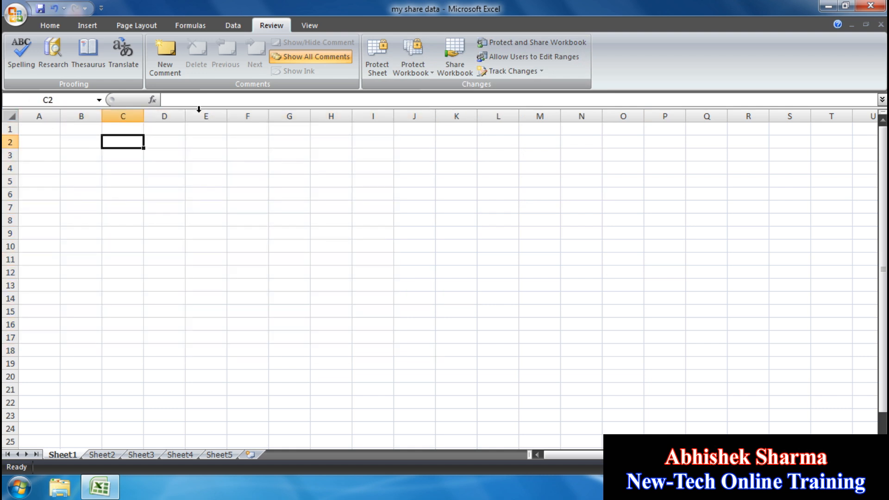
- Close my share data without saving and open the WORK workbook from Documents
click(880, 24)
click(447, 276)
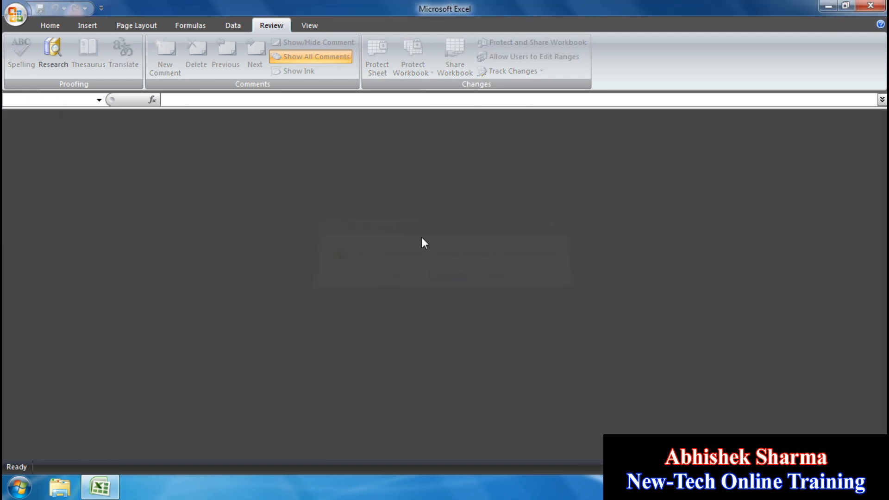
click(15, 14)
click(290, 173)
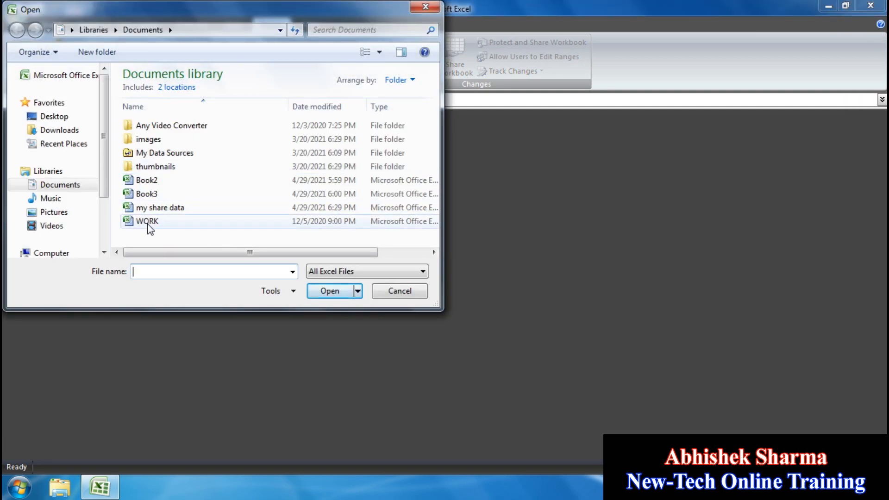
click(148, 221)
click(329, 291)
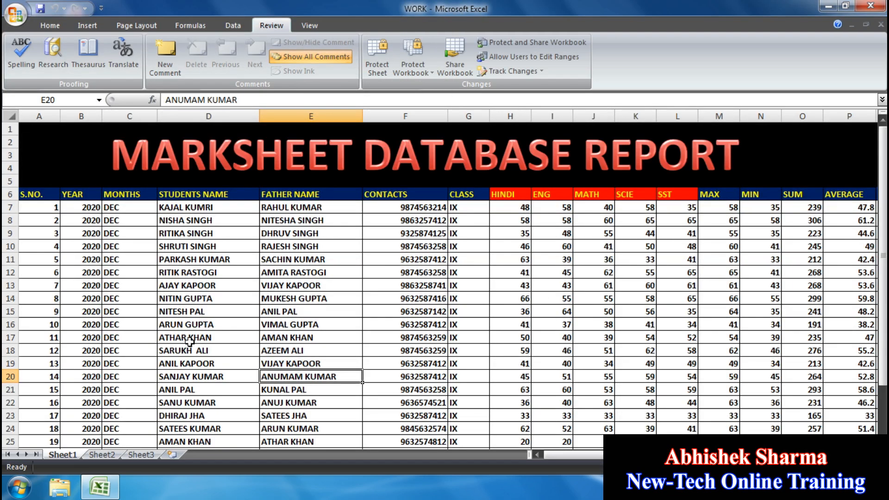
click(476, 338)
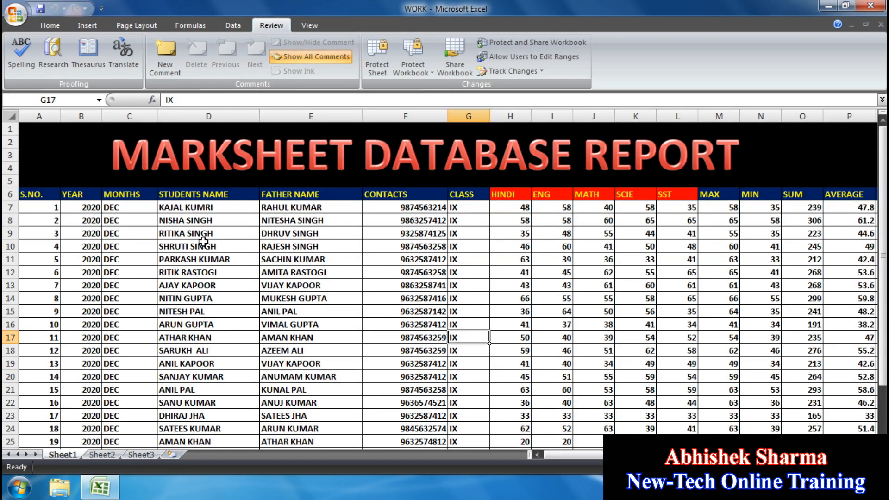
click(87, 231)
click(190, 261)
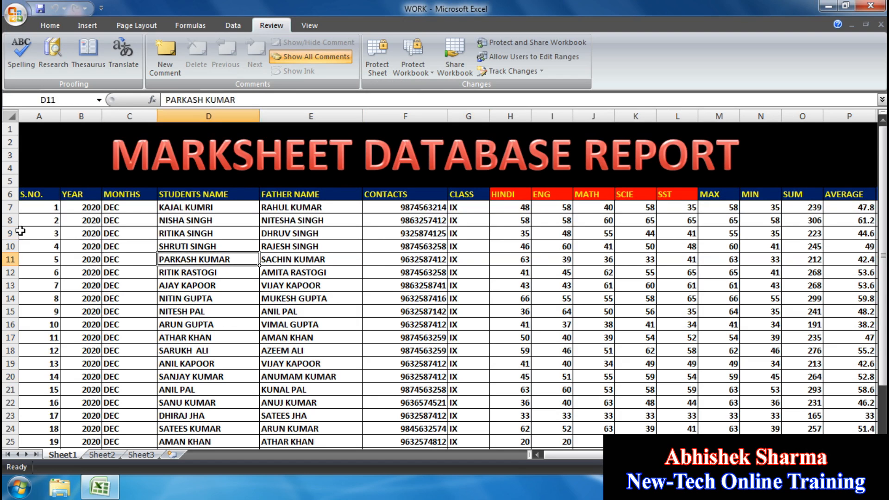
drag(577, 456, 599, 456)
scroll(650, 277, down, 4)
scroll(299, 309, up, 4)
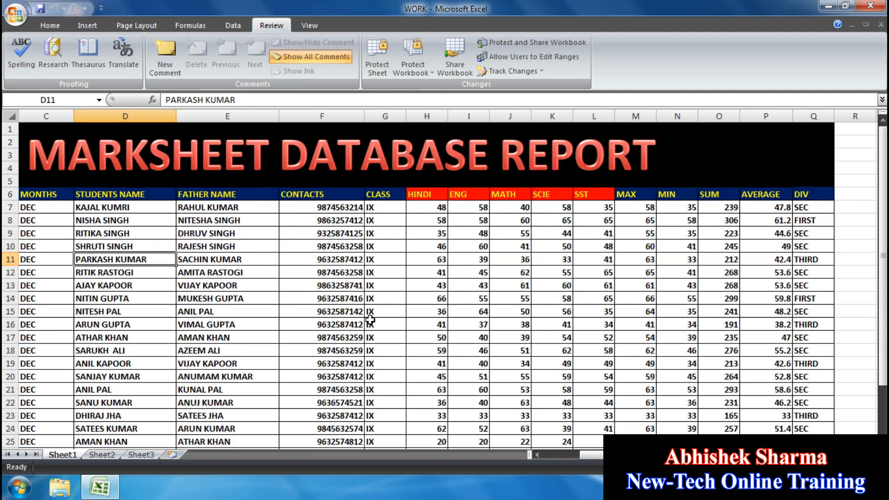
click(537, 454)
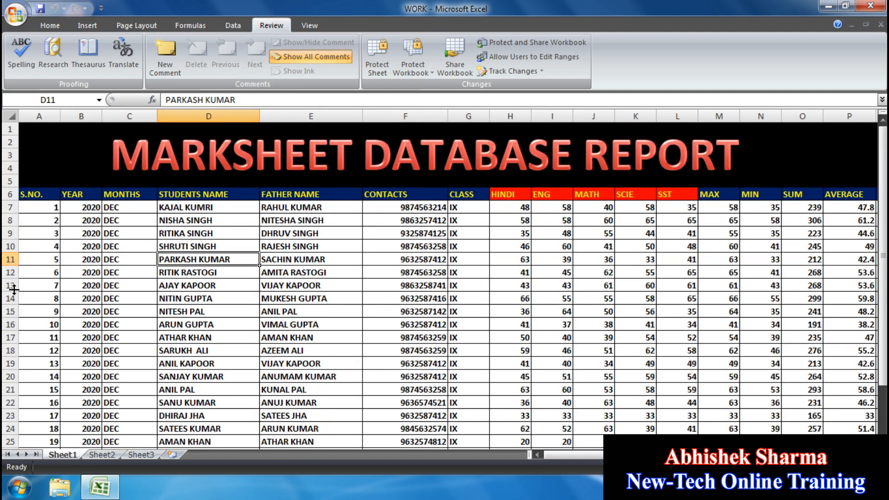
click(48, 209)
click(93, 210)
click(112, 215)
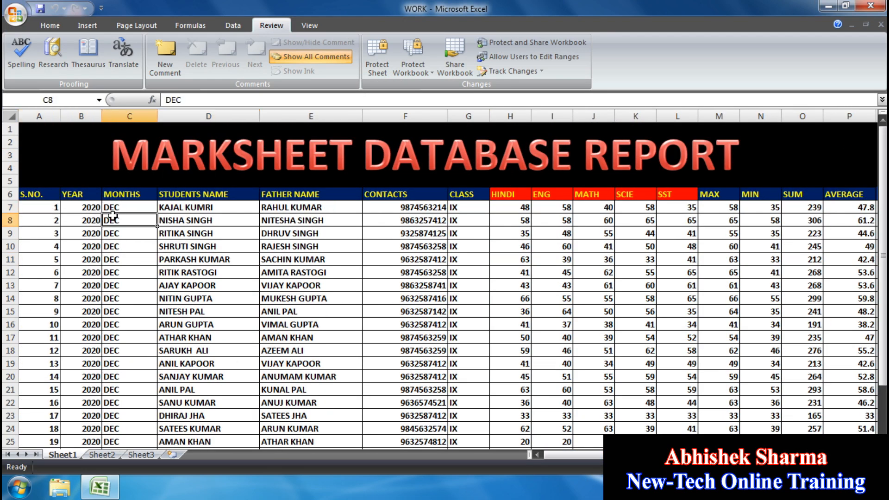
click(193, 233)
click(302, 256)
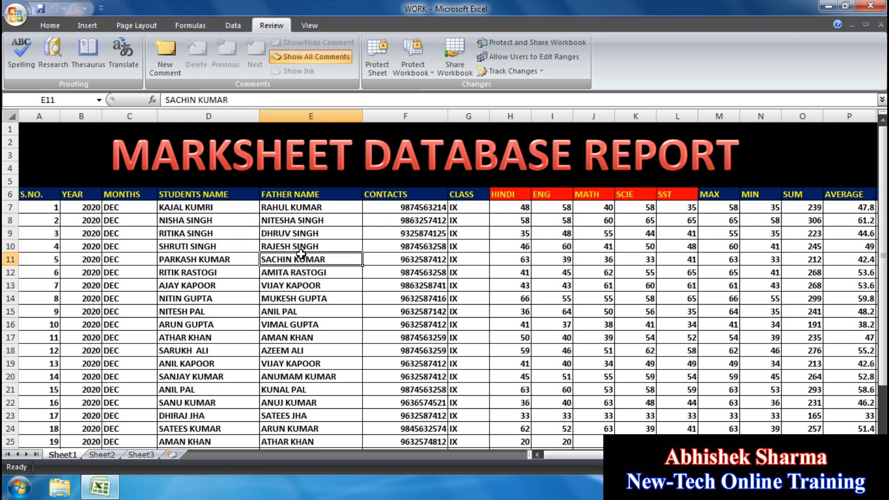
click(388, 237)
click(466, 222)
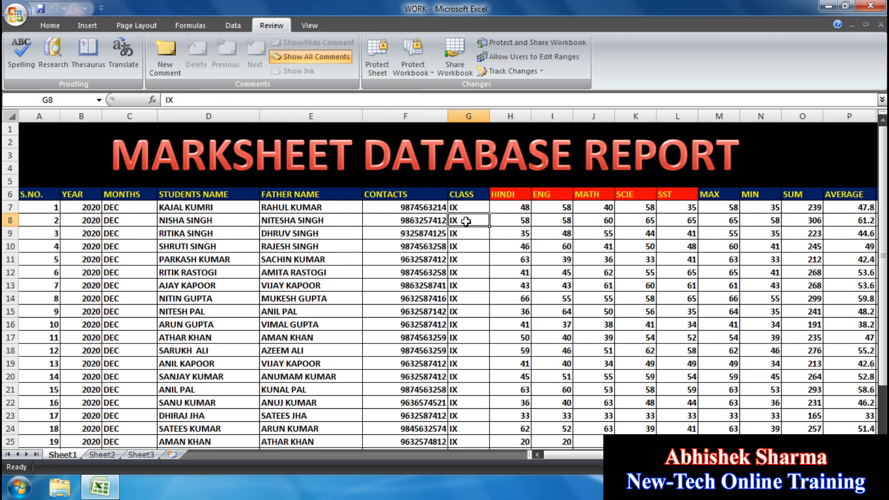
drag(514, 207, 692, 353)
drag(667, 454, 702, 455)
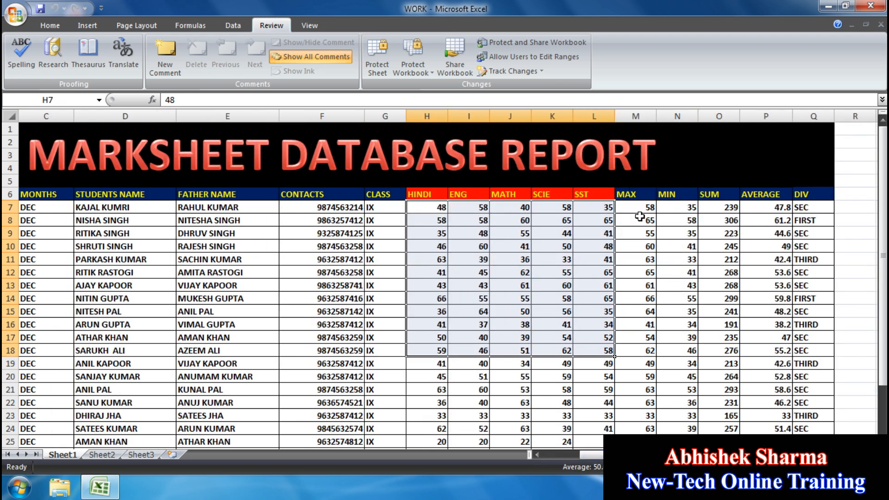
click(509, 247)
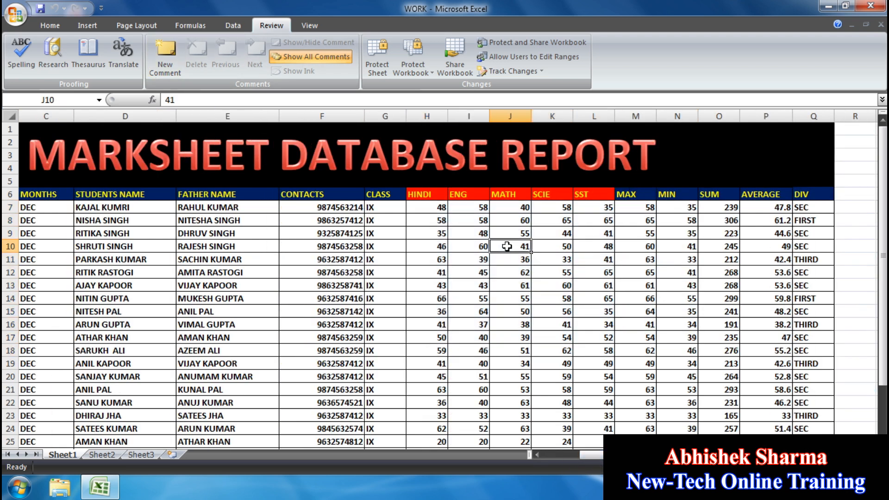
click(553, 235)
click(570, 338)
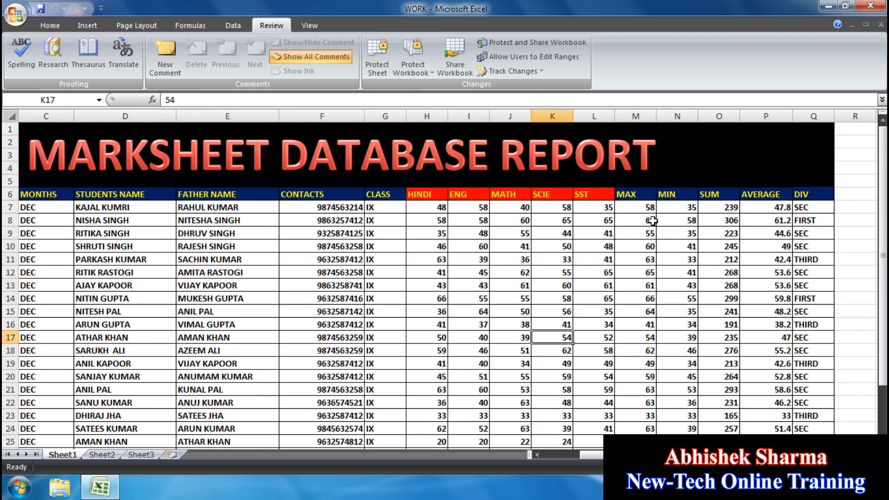
click(635, 209)
key(Down)
key(Down)
key(Down)
key(Down)
key(Down)
key(Down)
key(Down)
key(Down)
key(Down)
key(Down)
key(Down)
key(Down)
key(Down)
key(Down)
key(Down)
key(Down)
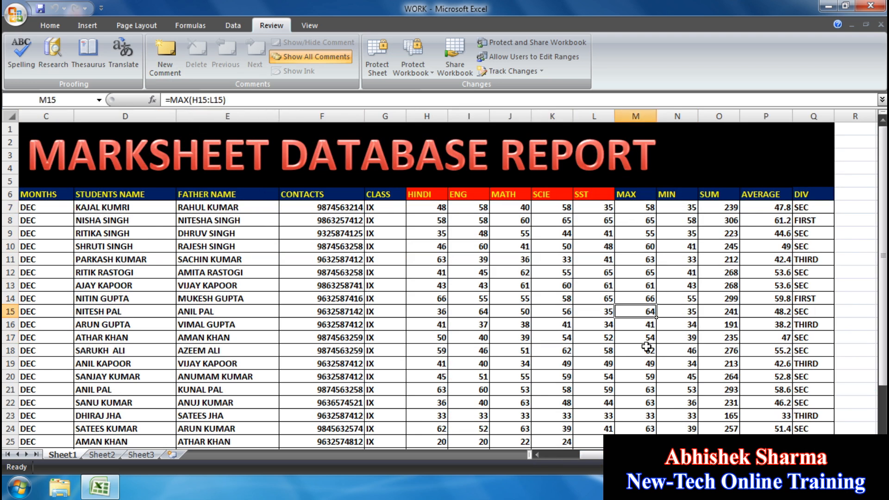
click(621, 342)
click(630, 271)
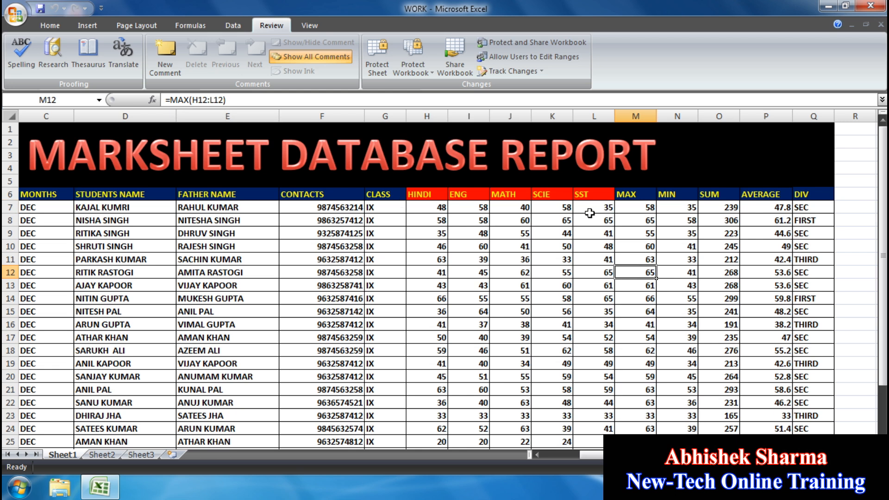
click(681, 210)
click(681, 246)
click(687, 337)
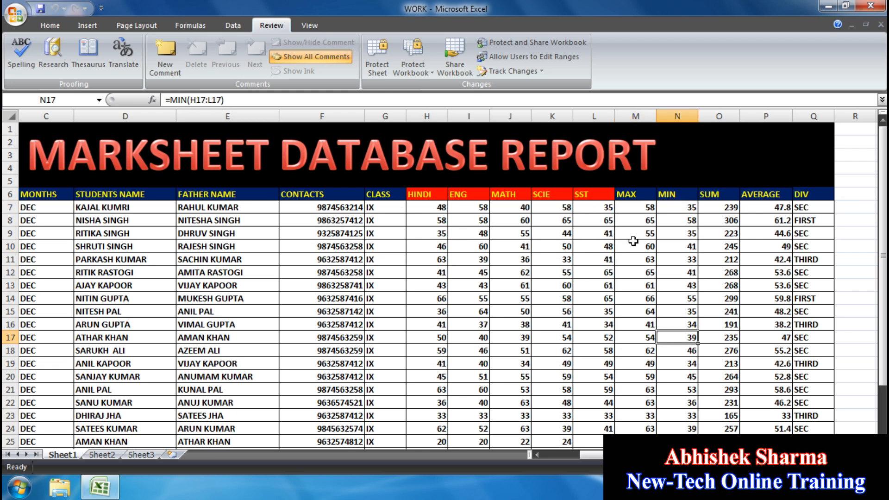
click(754, 250)
click(721, 260)
click(717, 285)
click(714, 332)
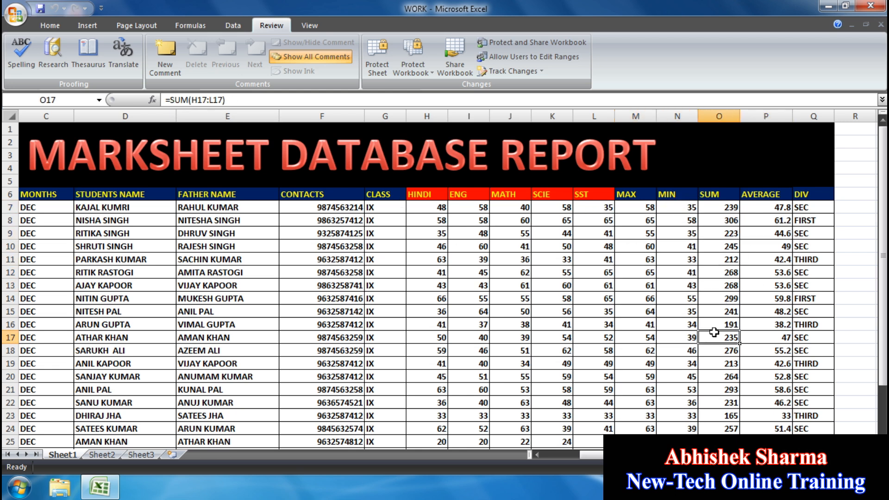
click(767, 237)
click(764, 271)
click(769, 350)
click(806, 340)
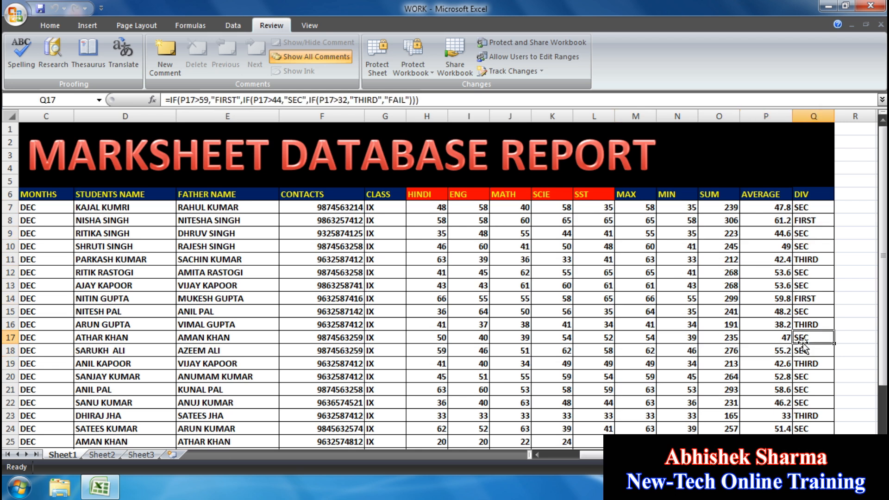
click(507, 272)
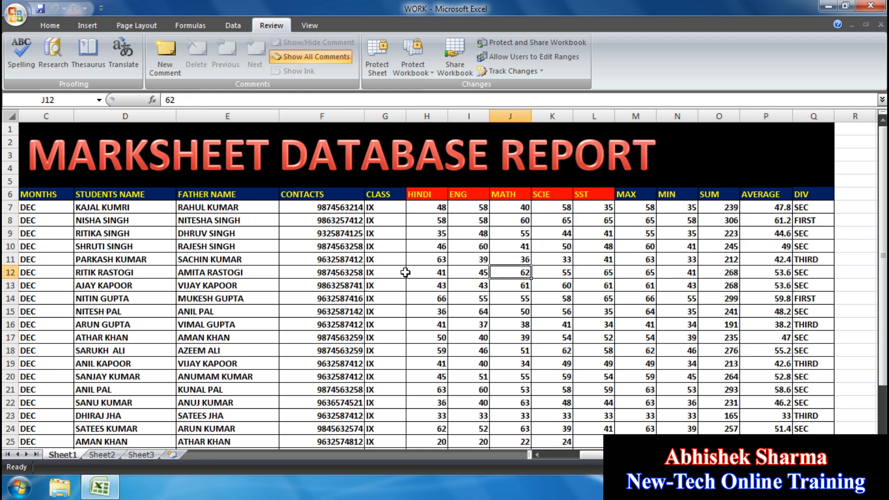
drag(611, 455, 446, 394)
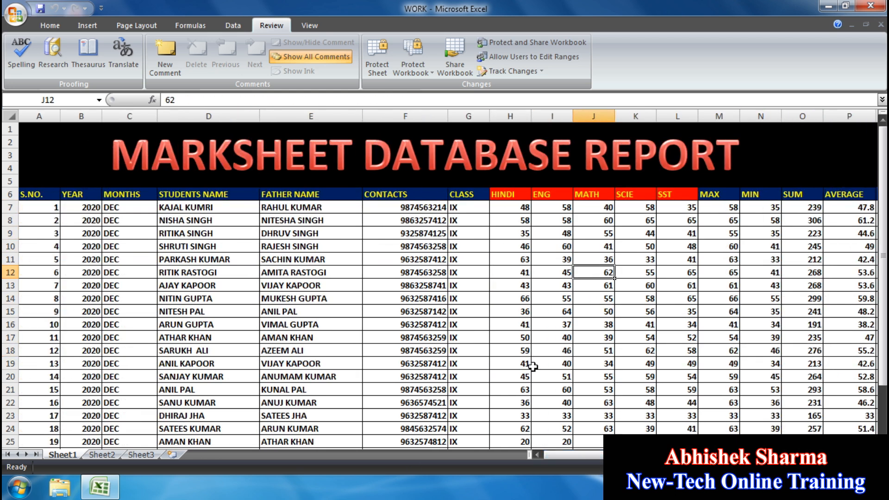
drag(621, 455, 639, 455)
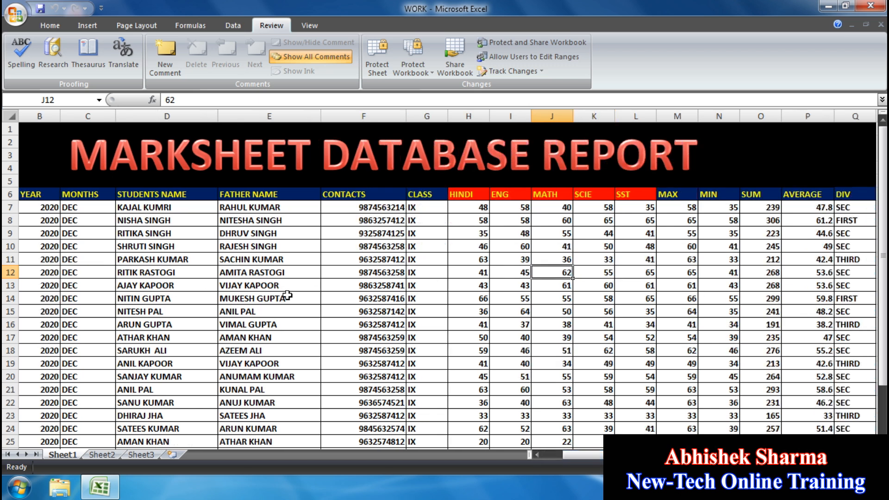
drag(475, 207, 648, 428)
click(720, 326)
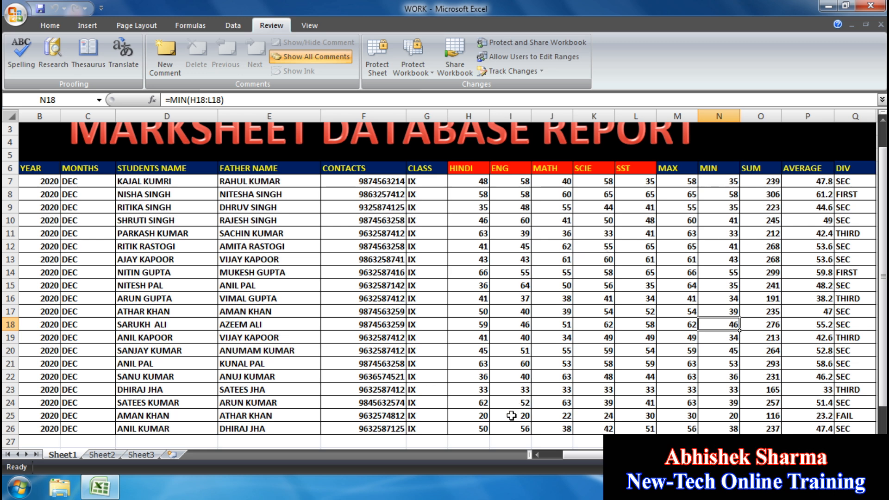
scroll(511, 416, up, 1)
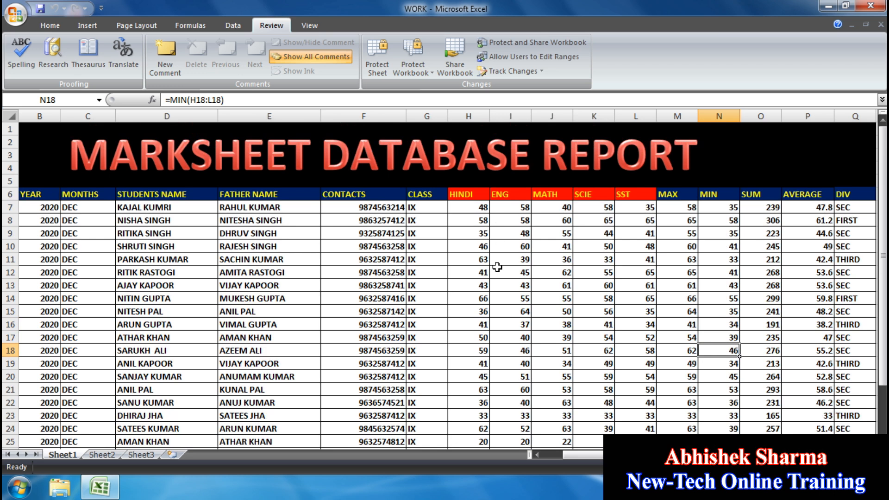
scroll(497, 297, down, 1)
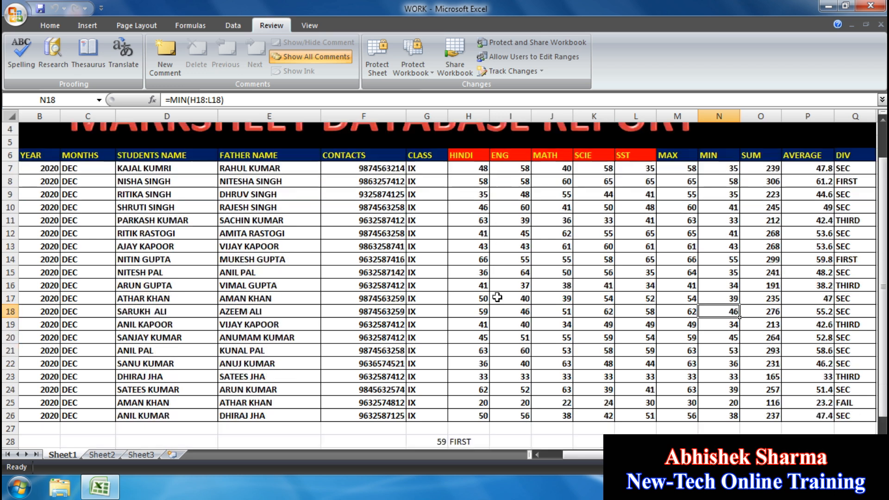
click(481, 414)
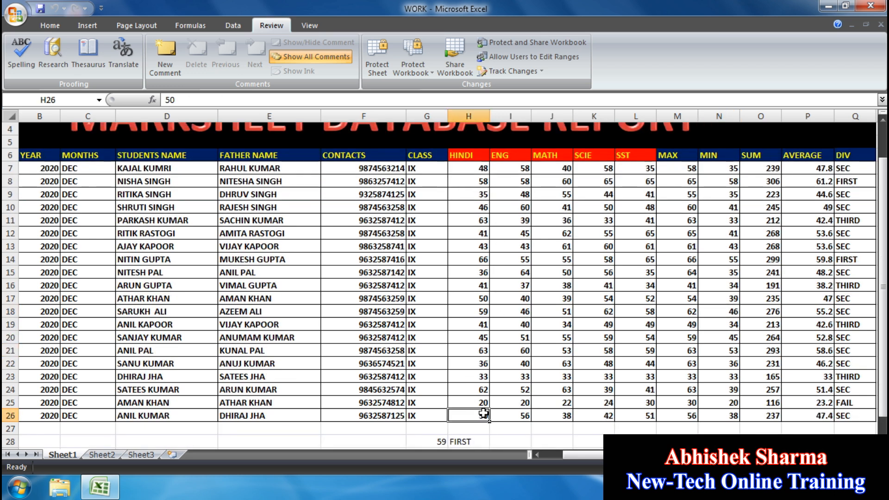
scroll(484, 413, up, 1)
click(478, 324)
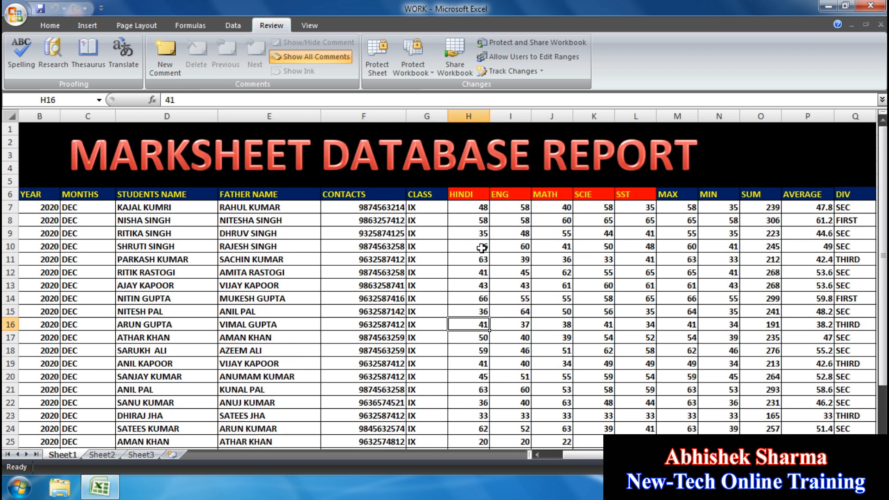
click(482, 248)
click(459, 212)
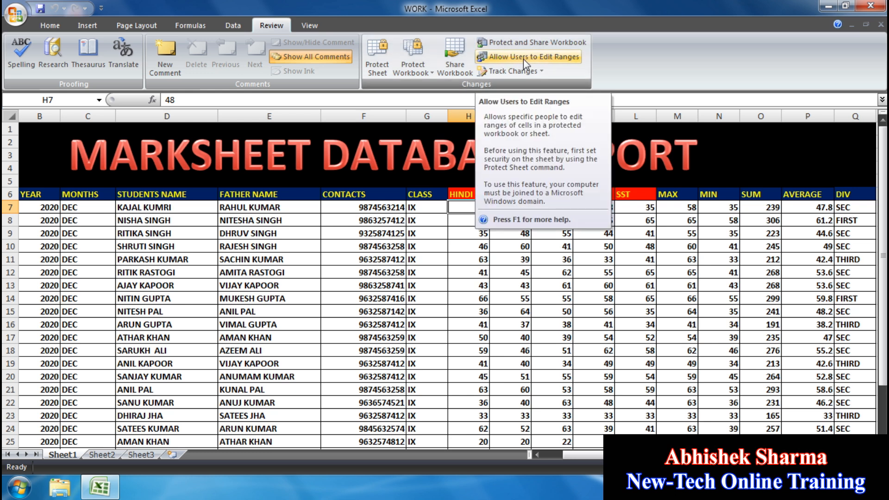
- Define new editable range Range1 referring to H7:L26, protected by a confirmed password
click(537, 57)
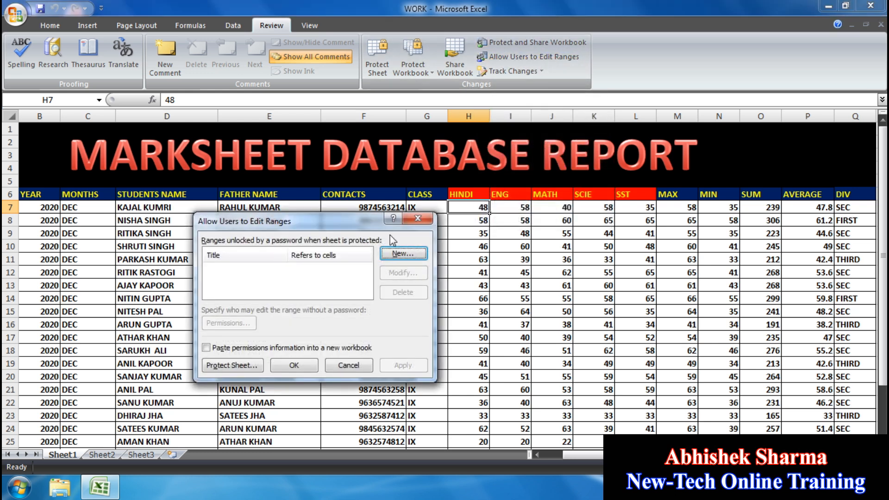
drag(371, 220, 366, 27)
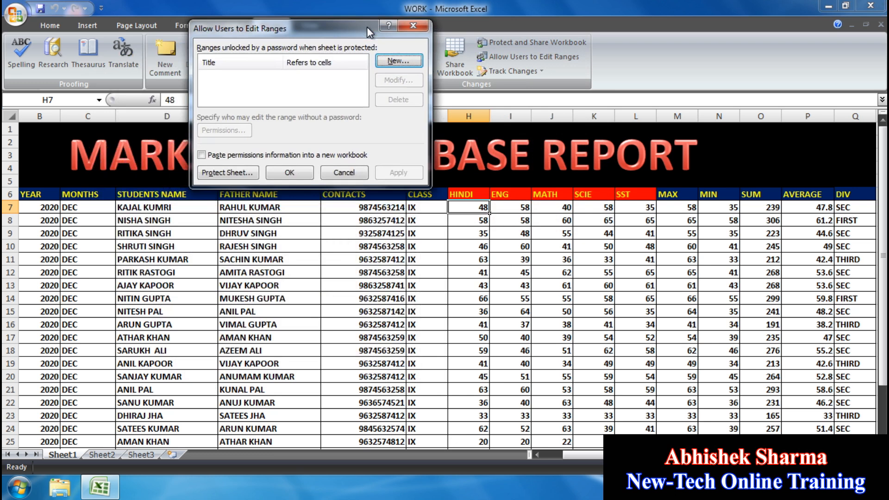
click(398, 60)
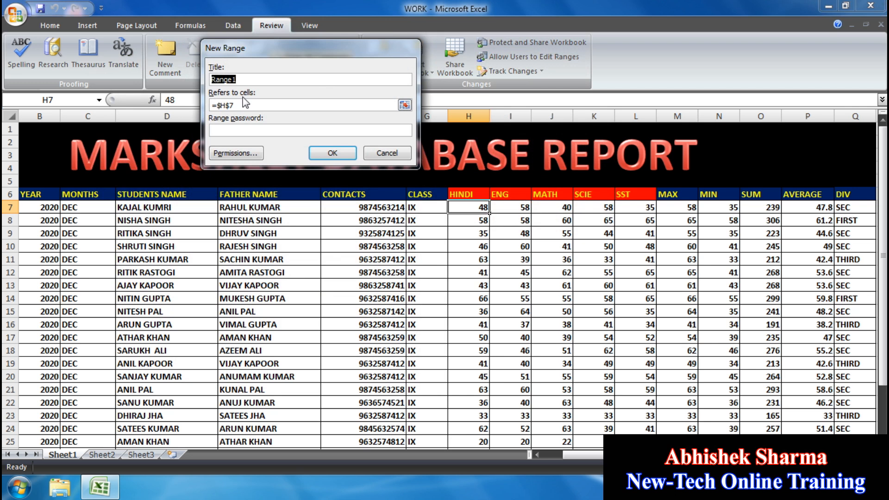
key(Tab)
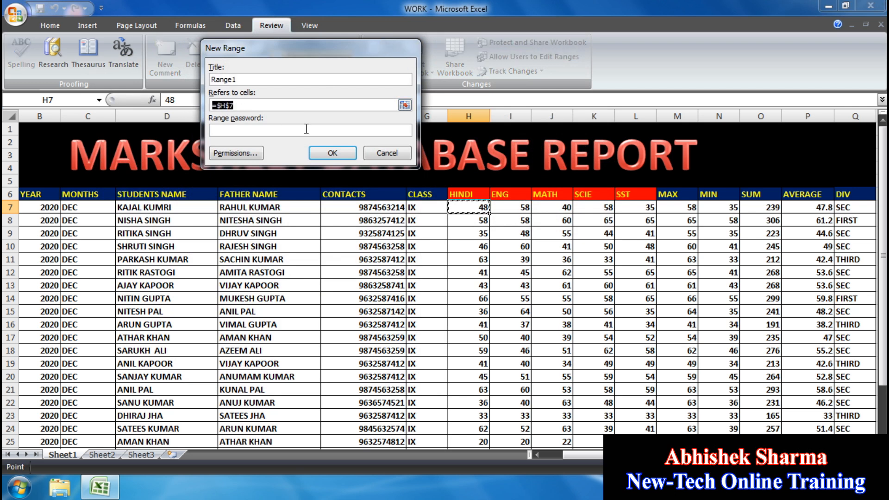
key(BackSpace)
drag(482, 209, 625, 431)
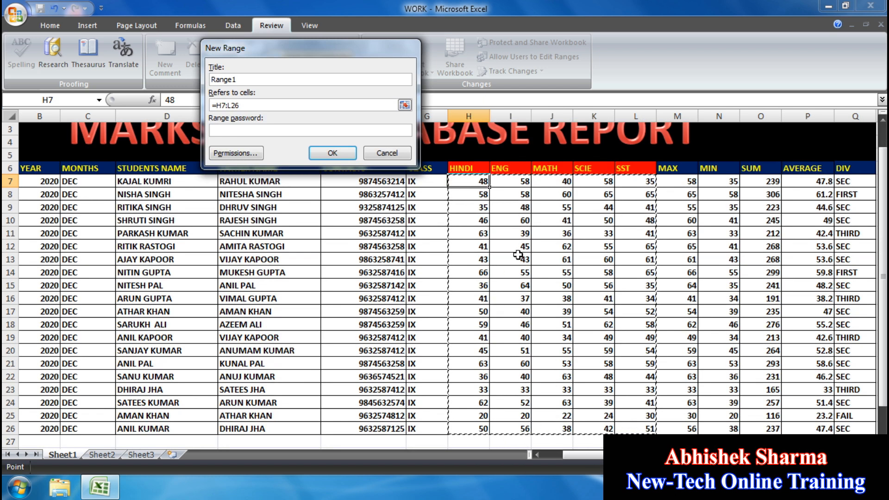
click(248, 130)
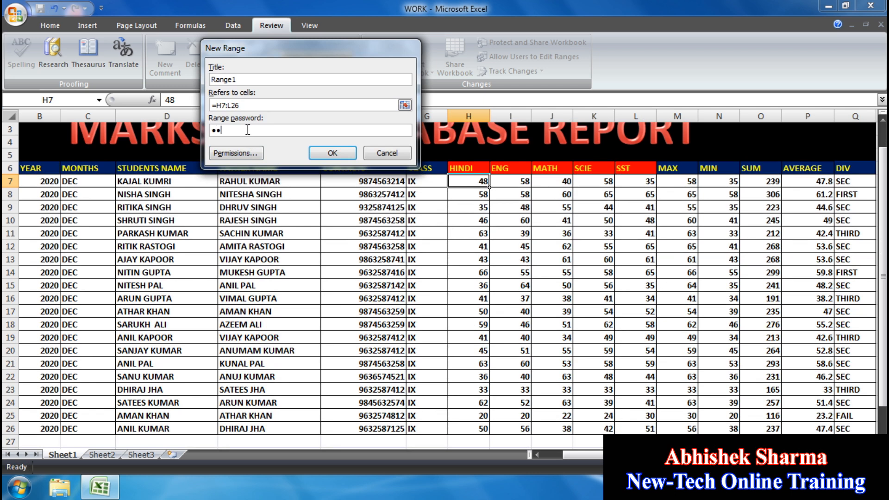
click(347, 154)
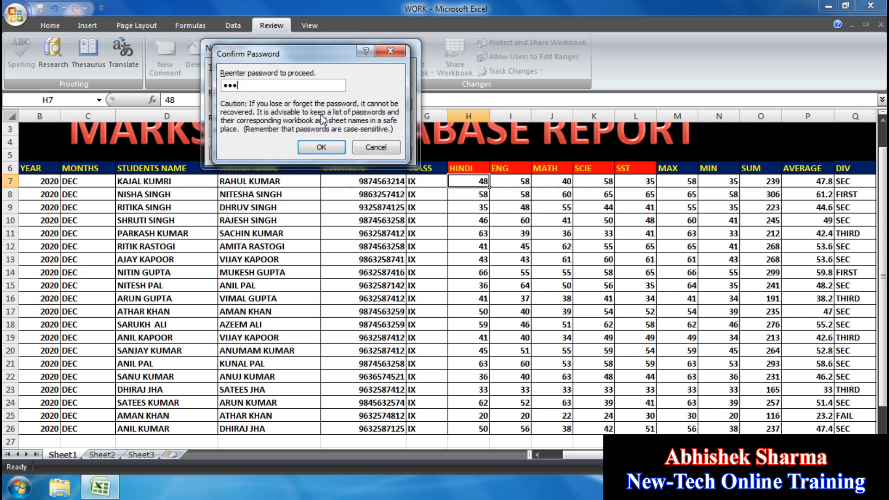
click(309, 144)
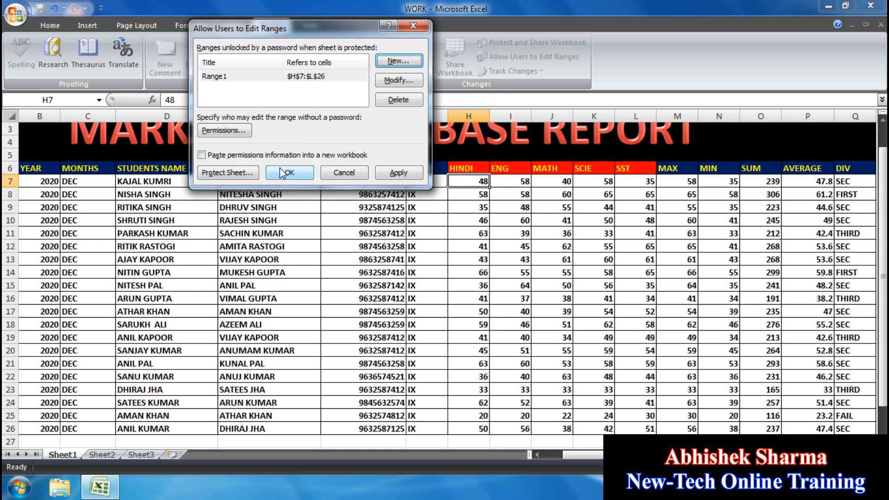
- Protect Sheet1 with a confirmed password so only the Range1 marks remain editable
click(227, 174)
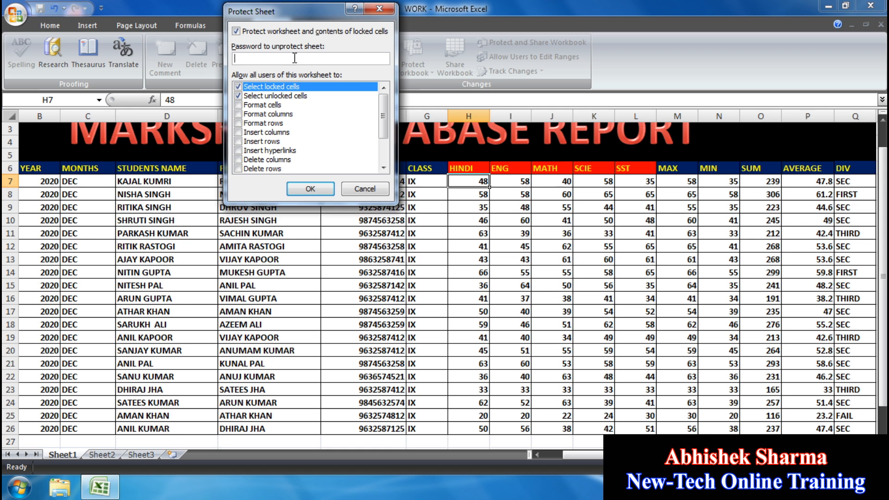
click(310, 187)
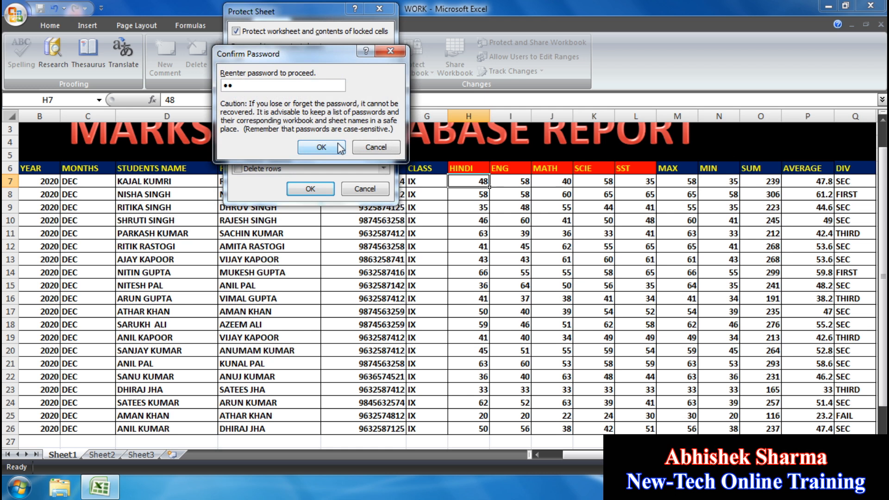
click(322, 147)
- Select various cells on the protected sheet, ending on a MAX cell, to check protection
drag(253, 250, 254, 260)
click(185, 350)
click(154, 284)
click(185, 274)
click(304, 270)
click(364, 261)
click(594, 271)
click(682, 260)
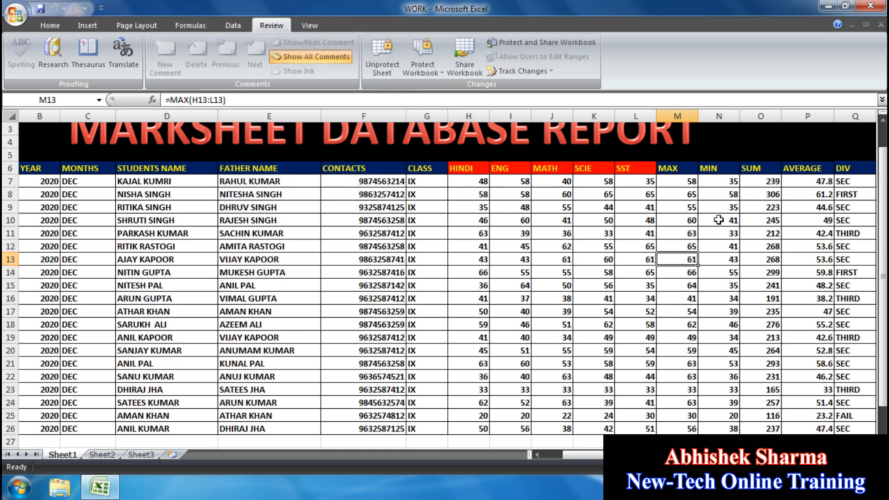
- Try deleting a student name, father's name, contact number and YEAR cell, dismissing each protection warning
click(174, 245)
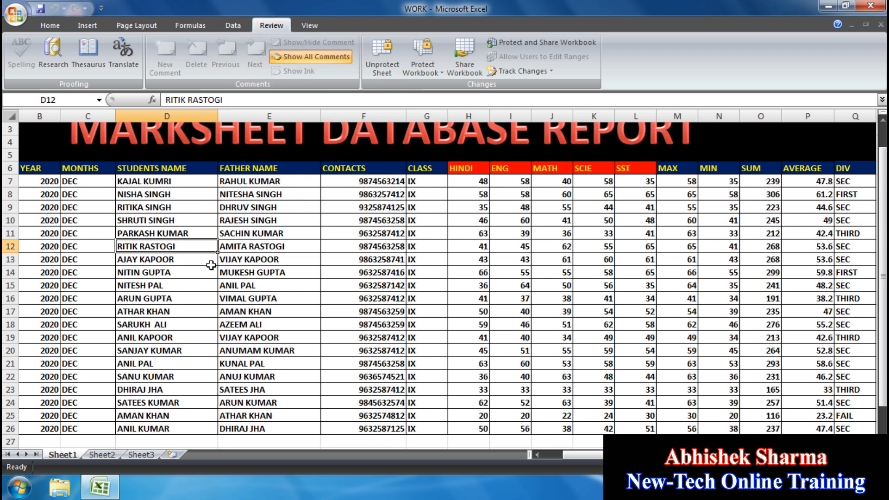
key(Delete)
click(460, 283)
click(295, 236)
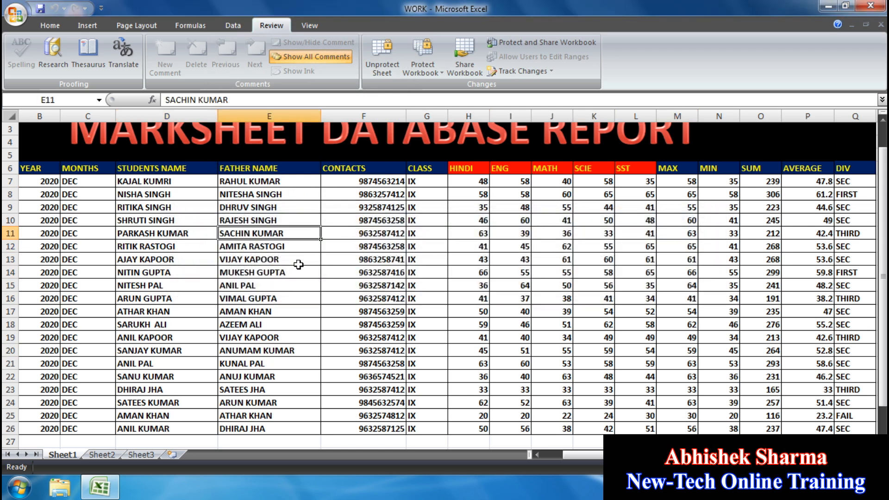
key(Delete)
click(451, 283)
click(363, 260)
key(Delete)
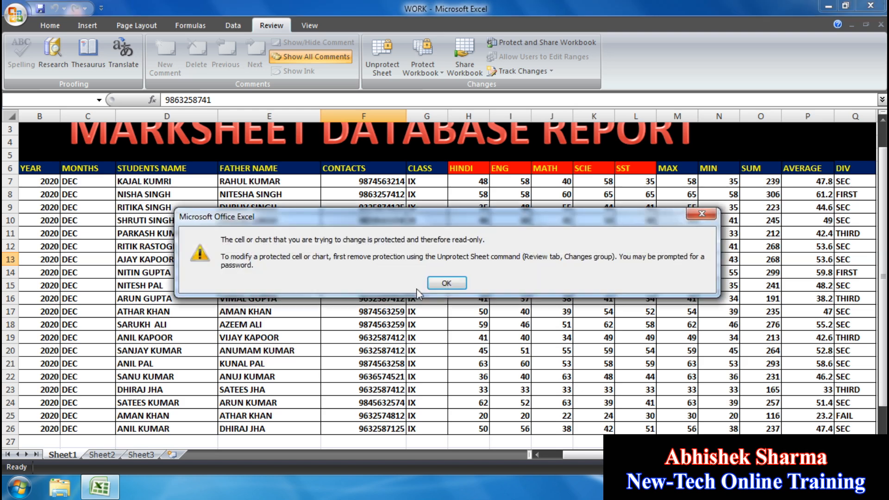
click(447, 282)
click(44, 260)
key(Delete)
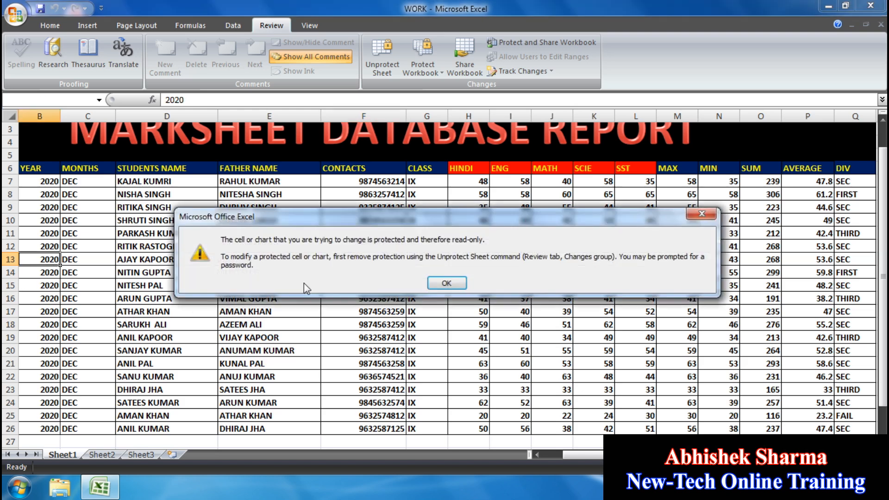
click(438, 282)
- Test two more father's name cells, then try editing H7's HINDI mark and cancel the password prompt
click(262, 285)
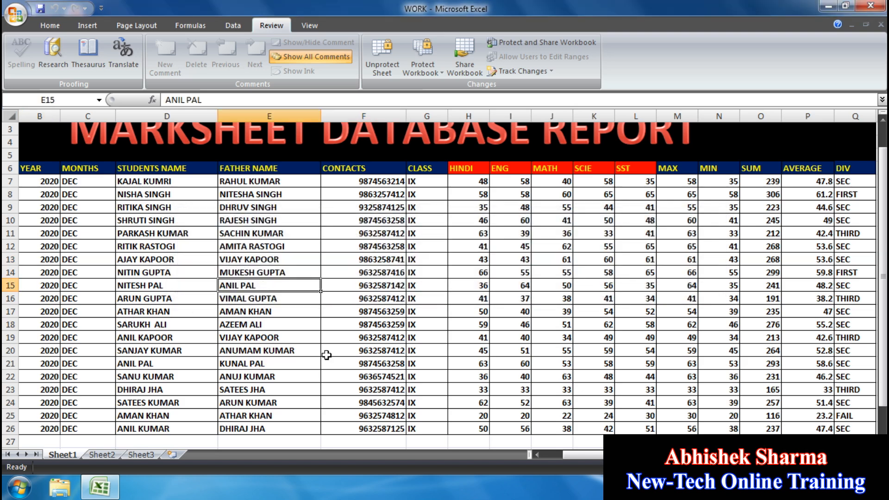
key(Delete)
click(447, 283)
click(278, 217)
key(Delete)
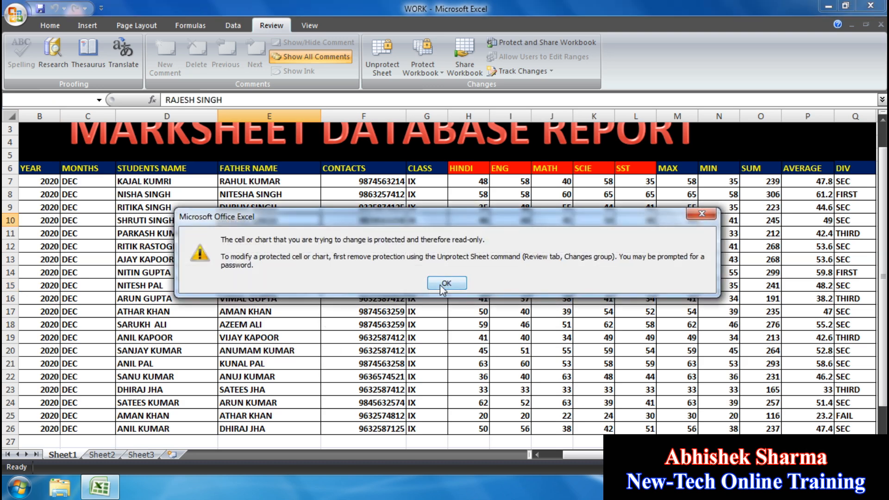
click(440, 283)
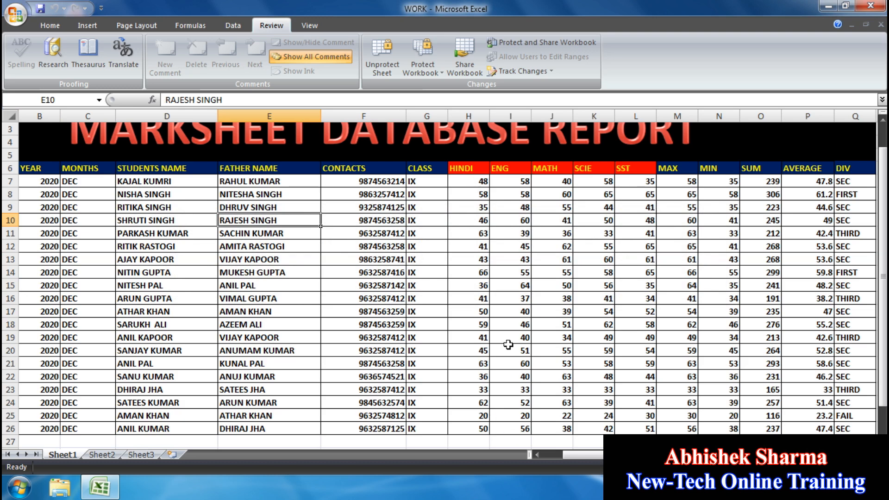
click(464, 179)
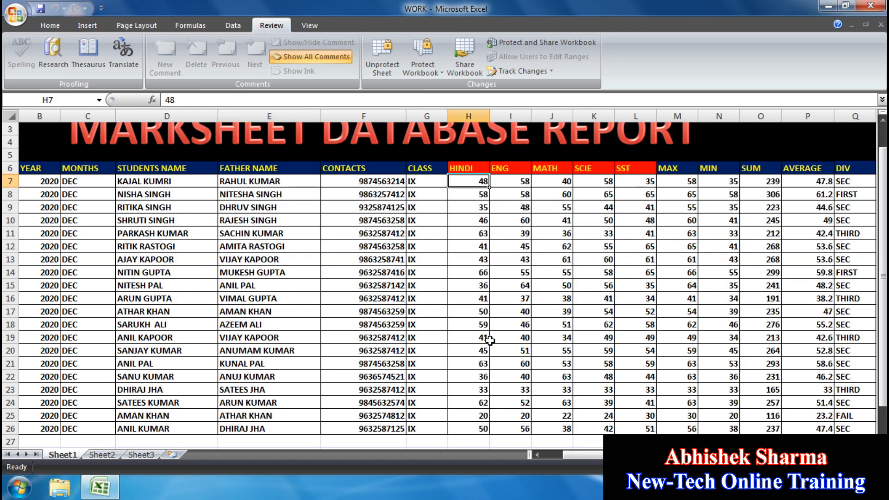
key(Delete)
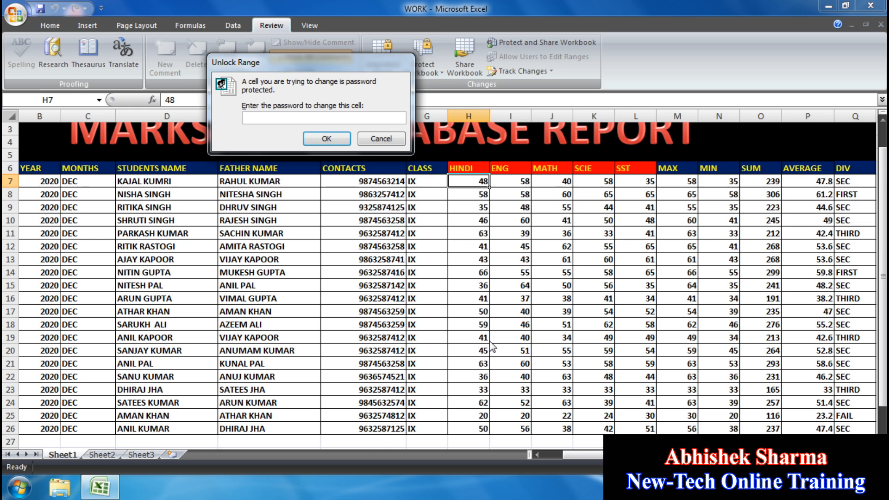
click(381, 139)
- Confirm name and contact cells stay locked, then edit H7 again to bring up Range1's password prompt
click(145, 246)
key(Delete)
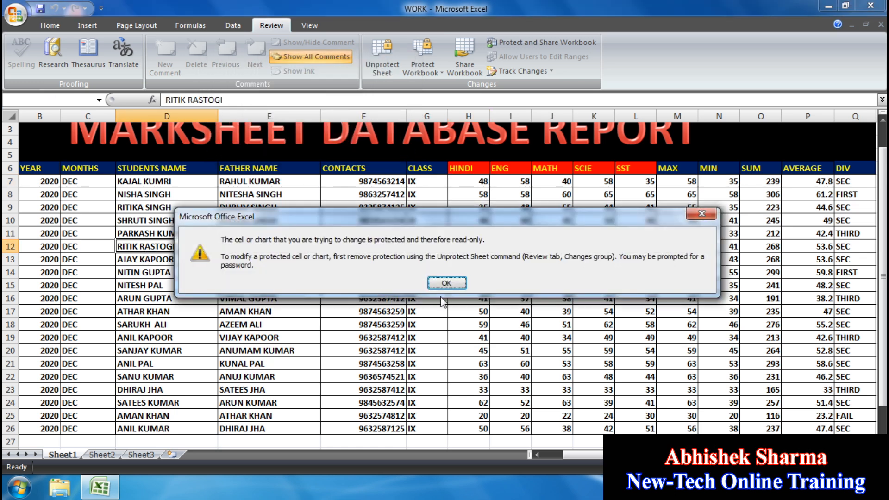
click(459, 283)
click(388, 338)
key(Delete)
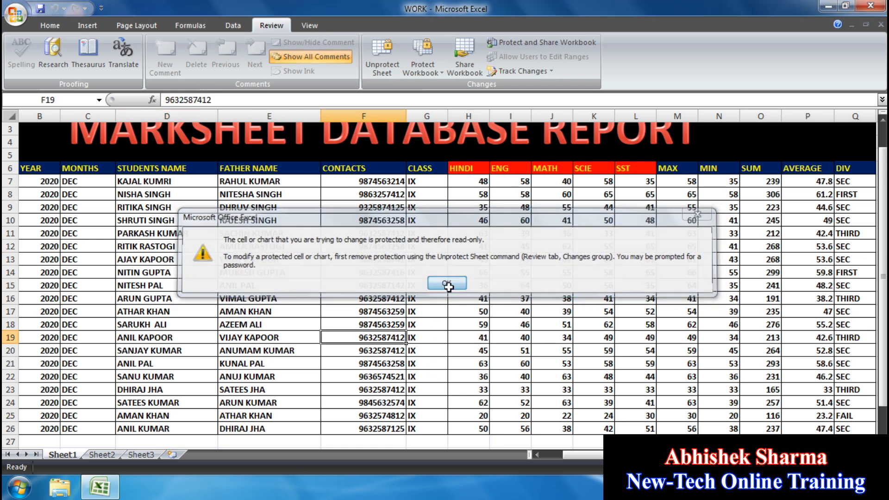
click(447, 283)
click(535, 208)
click(537, 262)
click(484, 185)
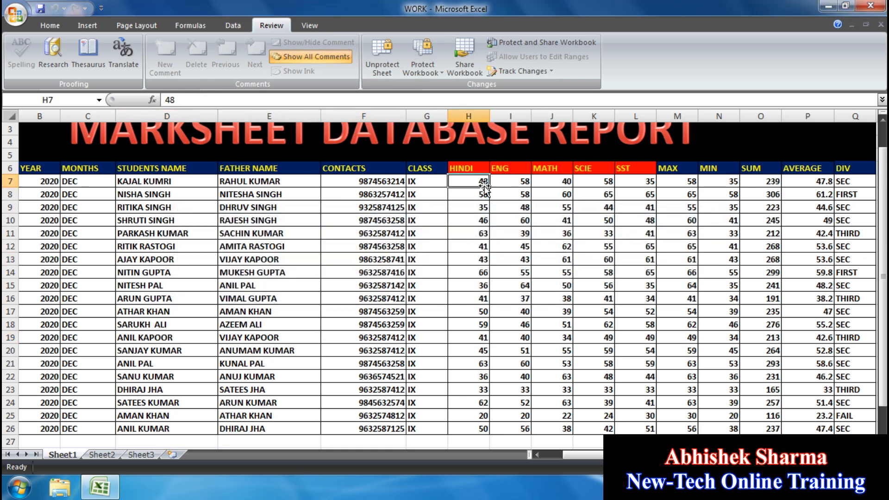
key(Delete)
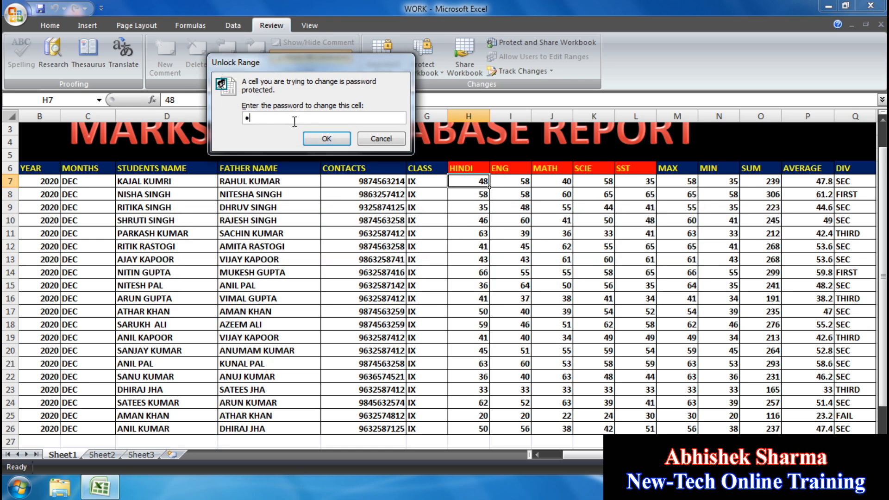
- Unlock Range1 and enter 50, 25, 68, 22 as row 7's HINDI, ENG, MATH and SCIE marks
click(334, 138)
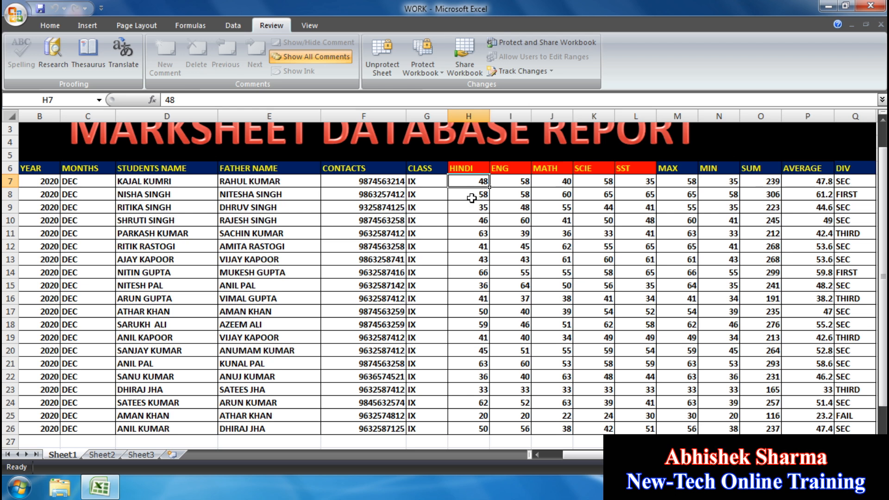
text(50)
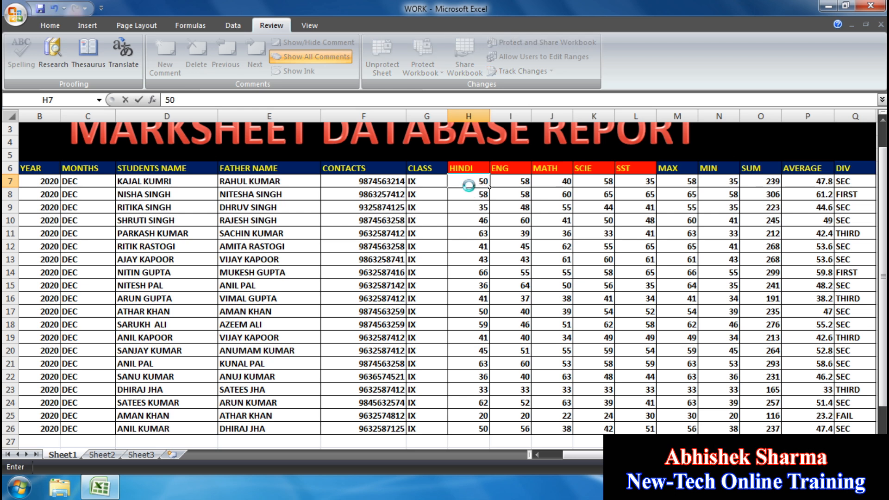
key(Tab)
text(25)
key(Tab)
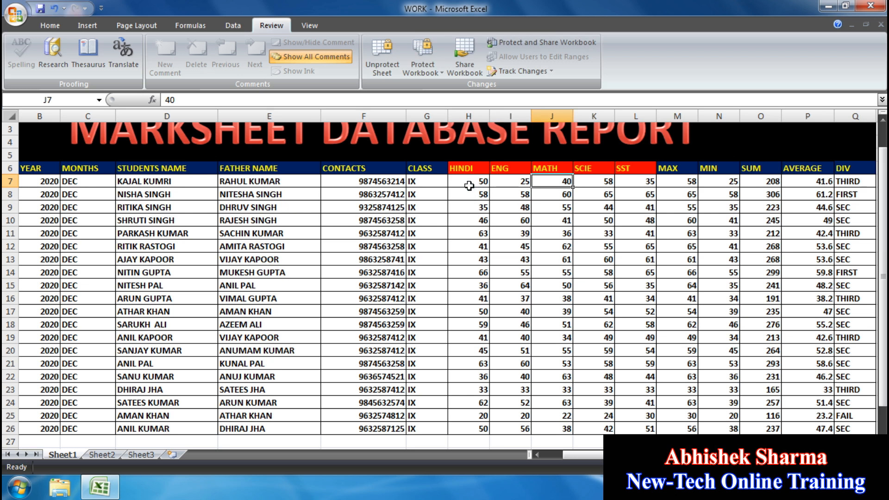
text(68)
key(Tab)
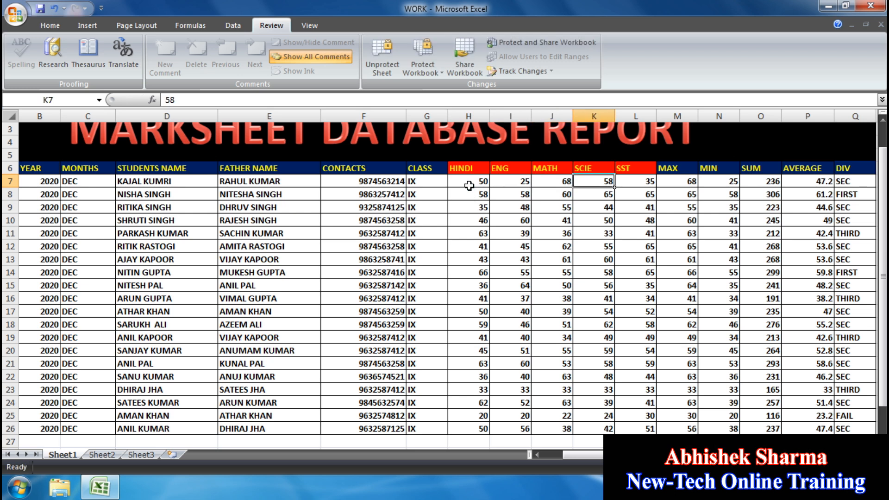
text(22)
key(Return)
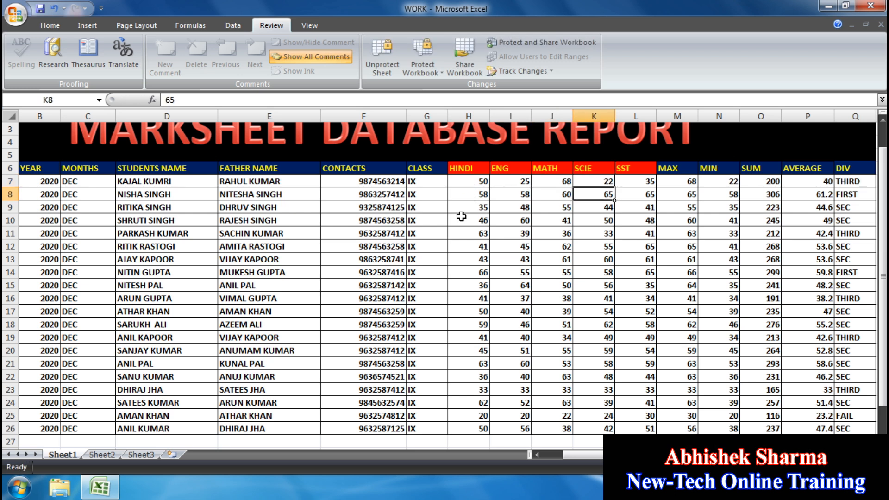
- Set row 22's MATH mark to 22 and SCIE mark to 20
click(567, 374)
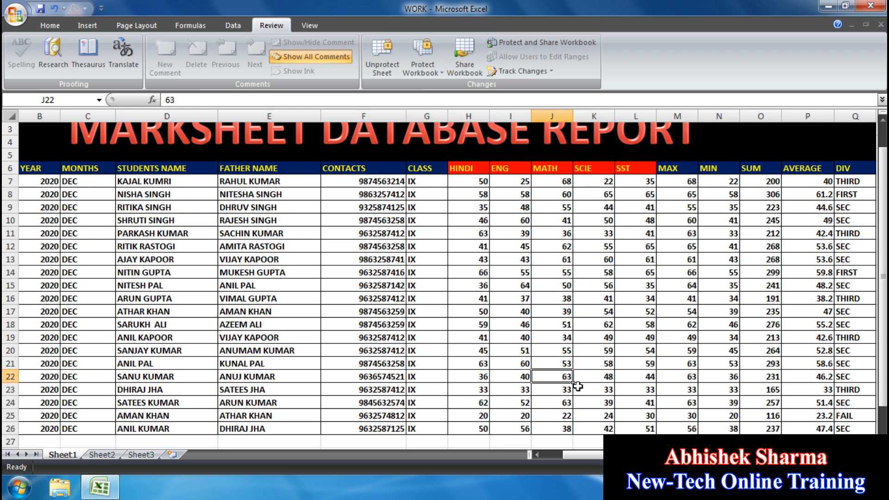
text(22)
click(612, 380)
text(20)
key(Return)
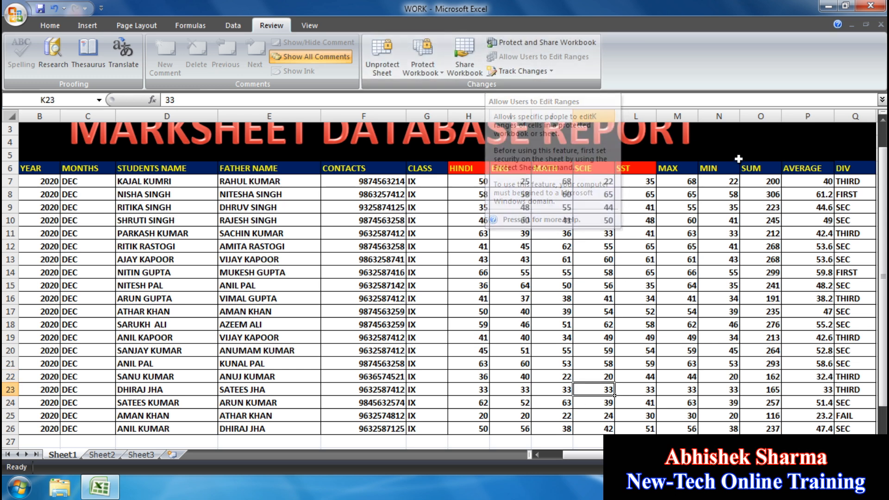
- Close the WORK workbook without saving and create a new blank workbook
click(880, 24)
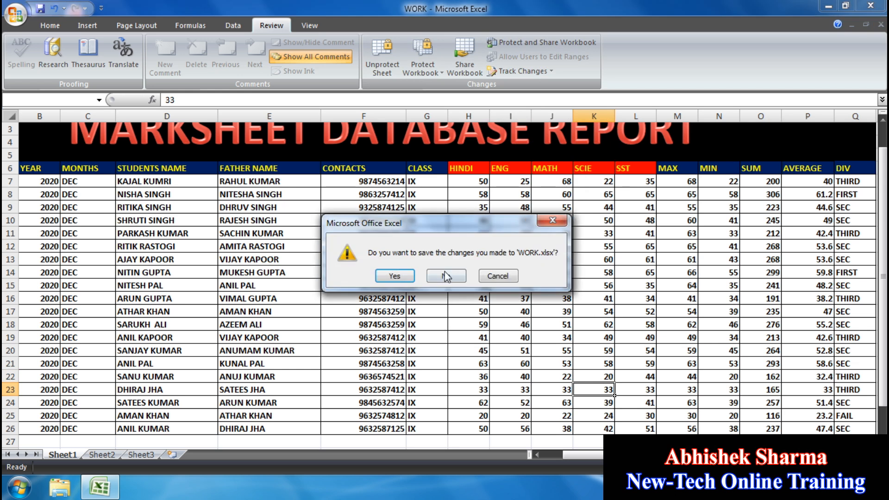
click(445, 275)
click(16, 14)
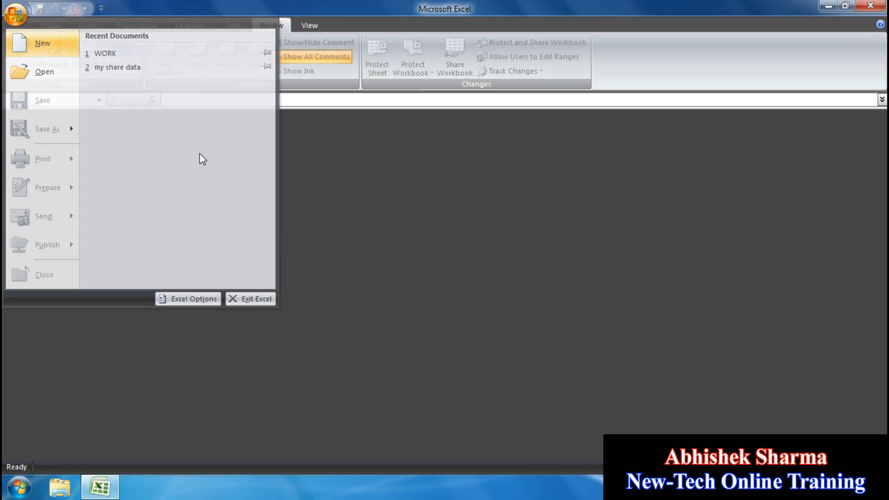
click(30, 44)
click(714, 418)
- Enter the headings S.NO. in A1 and VALUES in B1
click(179, 179)
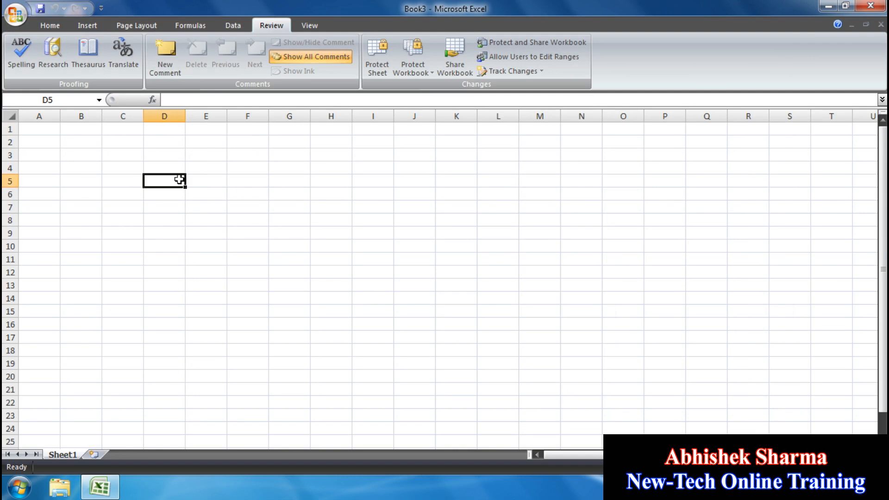
scroll(355, 229, up, 4)
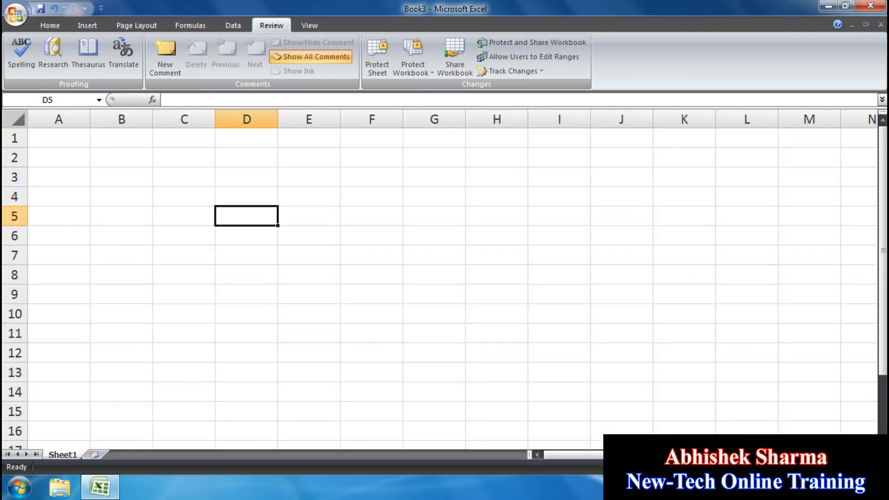
click(43, 136)
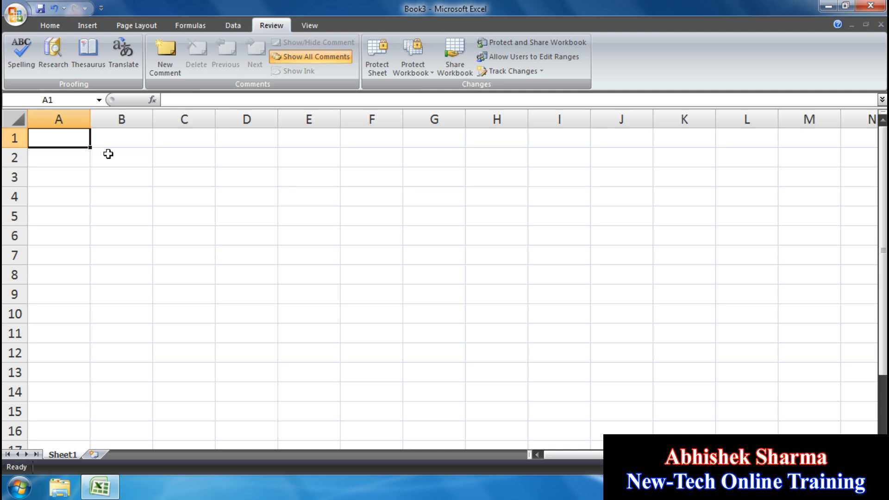
text(s.no.)
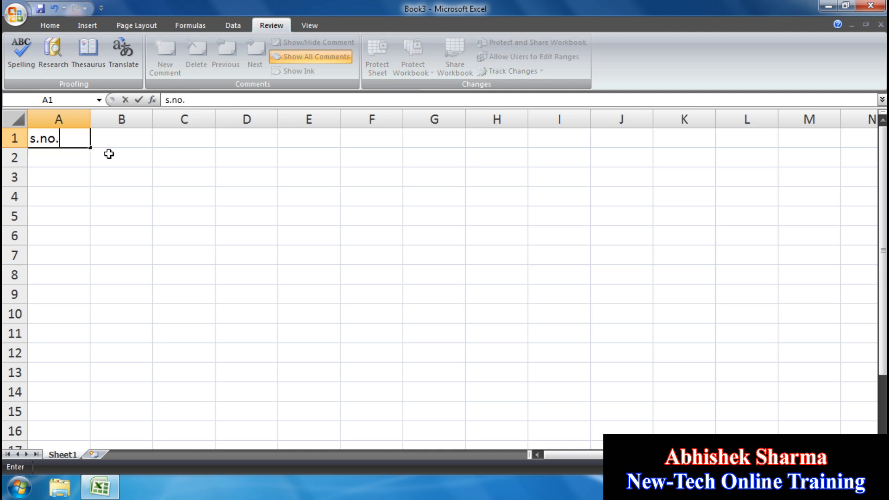
double_click(65, 140)
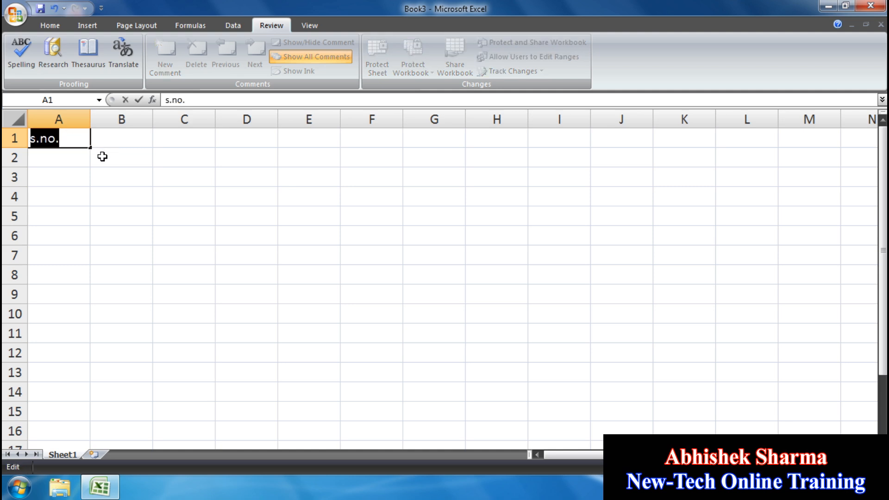
text(S.NO.)
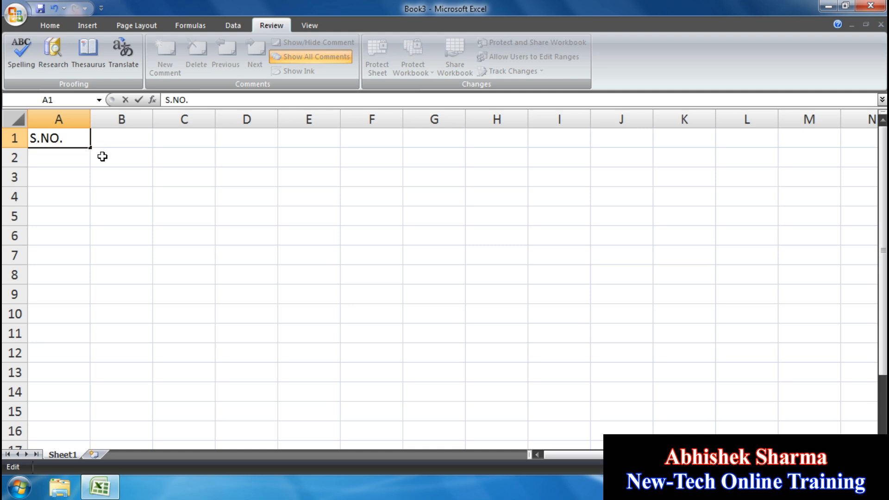
click(131, 141)
text(VALU)
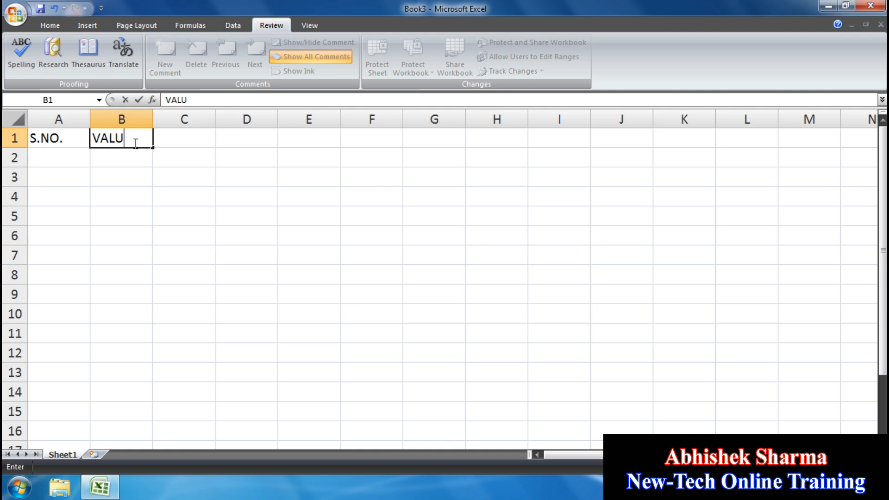
click(133, 216)
drag(55, 140, 118, 139)
- Number A2:A11 from 1 to 10 by entering 1, 2 and dragging the fill handle
click(71, 157)
text(1)
key(Return)
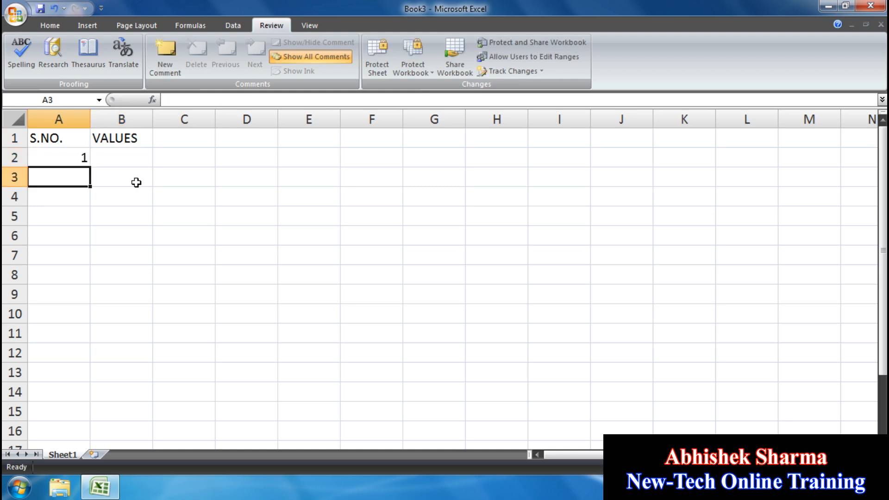
text(2)
key(Return)
drag(79, 158, 81, 337)
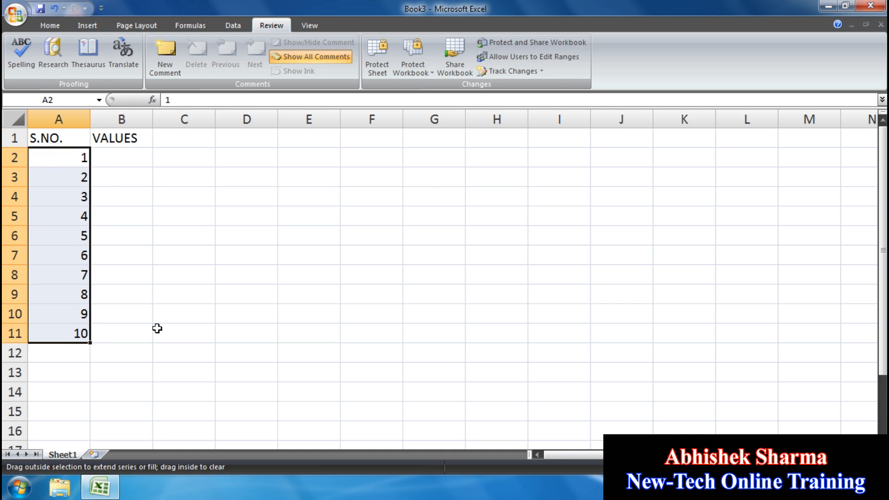
- Enter 50, 40, 52, 20, 35, 60, 40, 70, 80, 95 in B2:B11 and select the table A1:B11
click(125, 157)
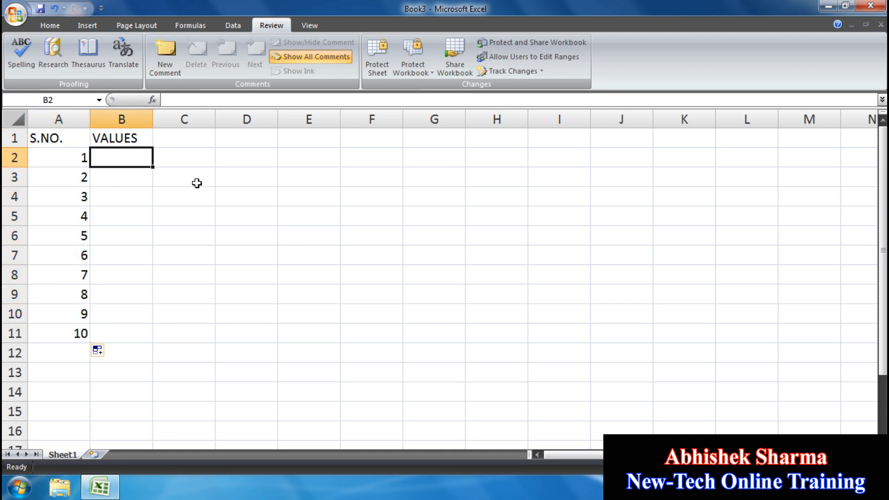
text(50)
key(Return)
text(40)
key(Return)
text(52)
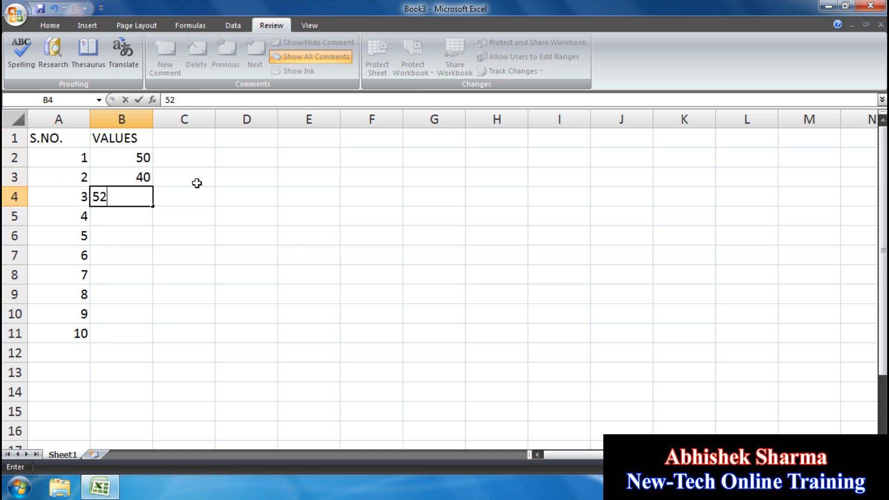
key(Return)
text(20)
key(Return)
text(35)
key(Return)
text(60)
key(Return)
text(40)
key(Return)
text(70)
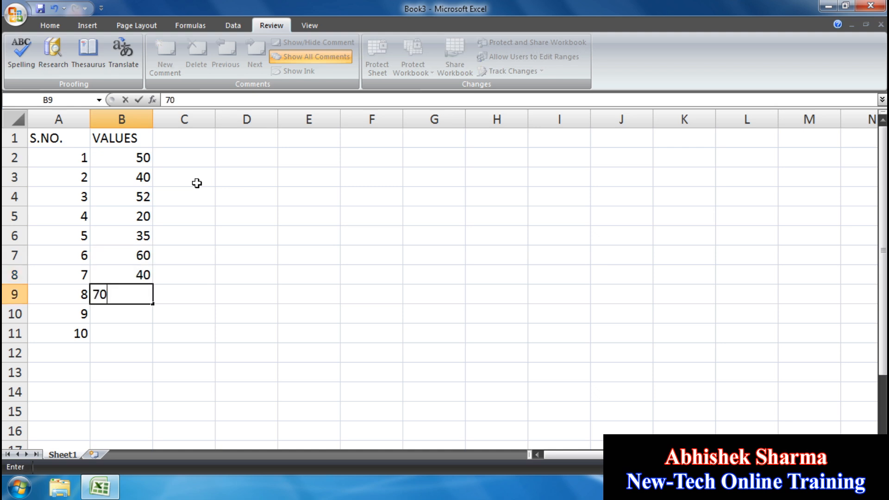
key(Return)
text(80)
key(Return)
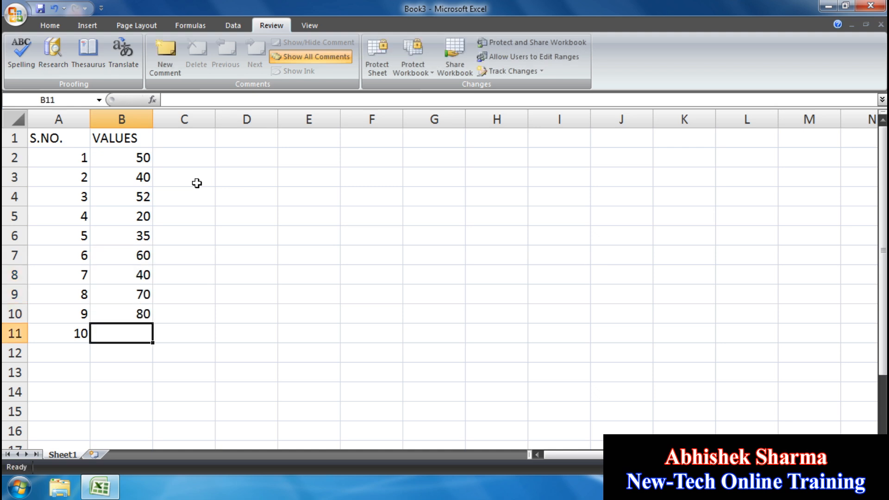
text(95)
key(Return)
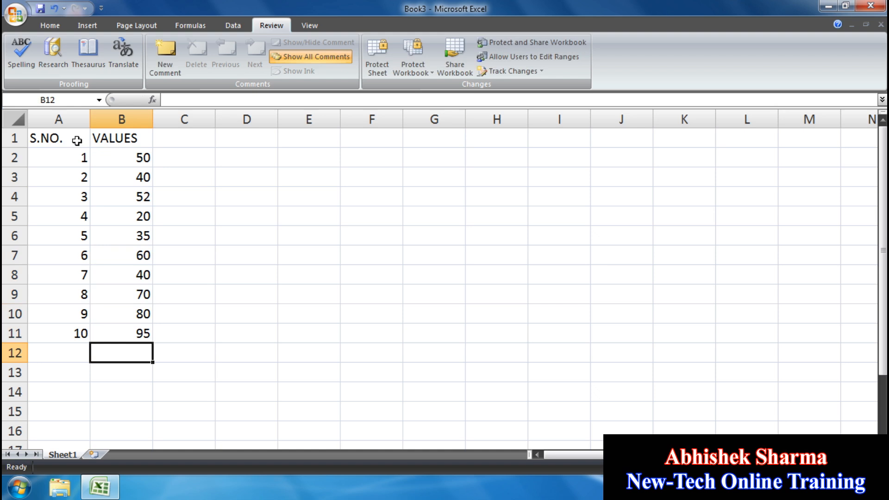
click(77, 139)
drag(105, 138, 117, 337)
- Apply All Borders to the S.NO./VALUES table A1:B11
click(50, 25)
click(179, 66)
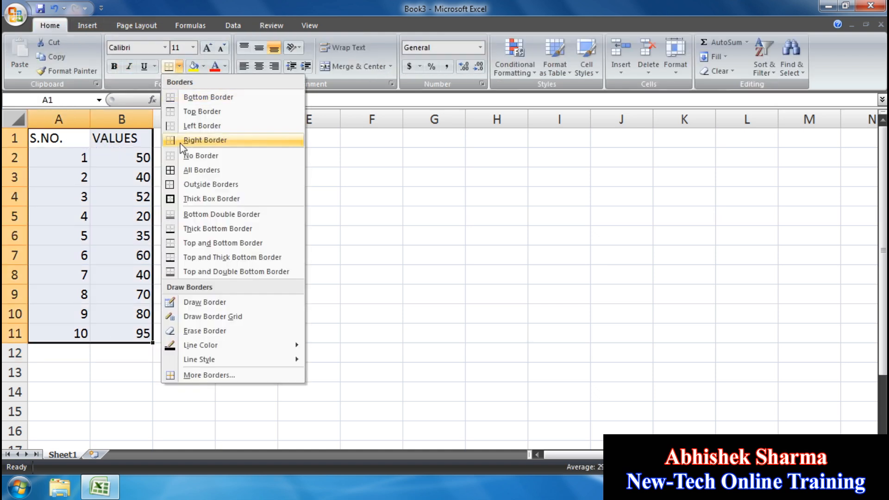
click(178, 168)
click(316, 218)
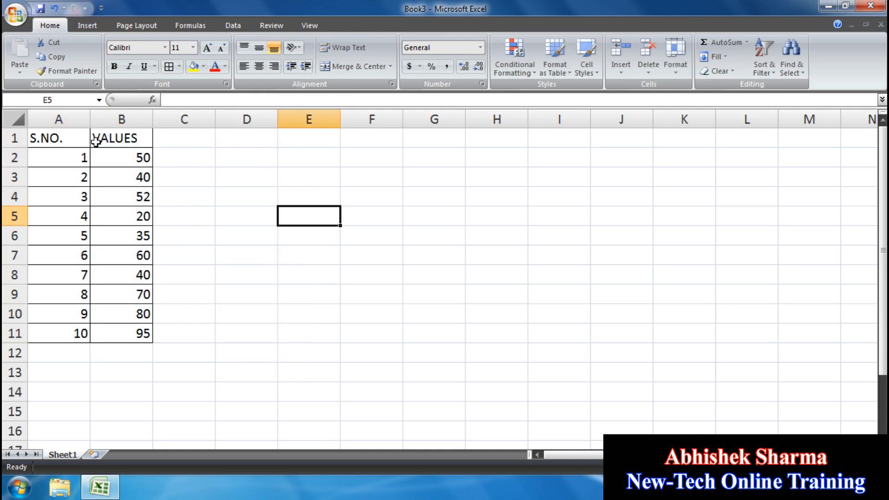
- Give the header row A1:B1 a black fill with white text
click(72, 137)
drag(102, 138, 116, 138)
click(203, 66)
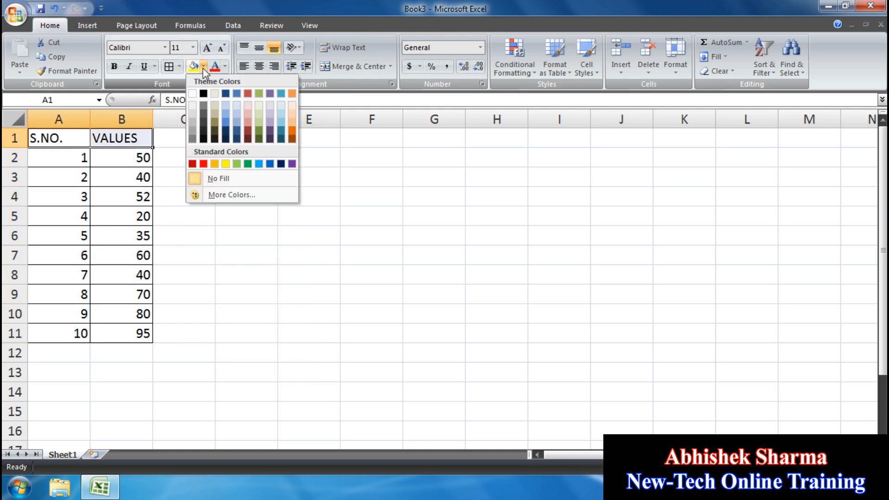
click(203, 94)
click(225, 67)
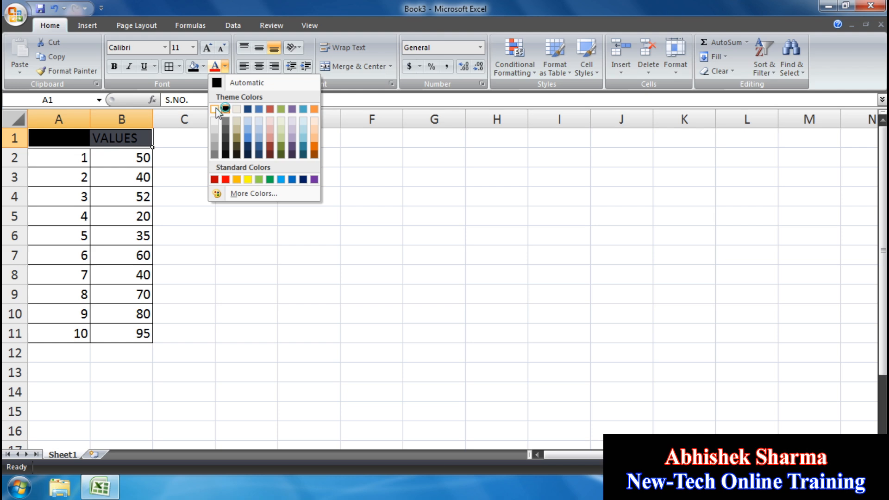
click(215, 109)
click(197, 214)
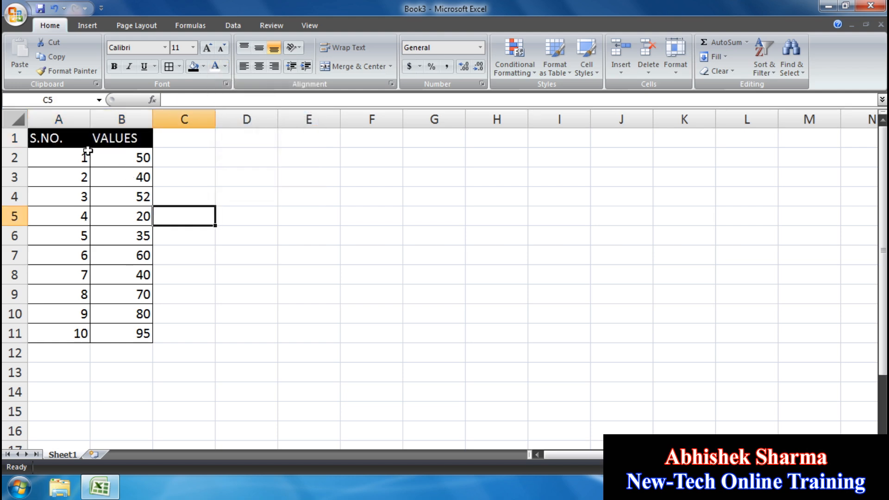
click(204, 352)
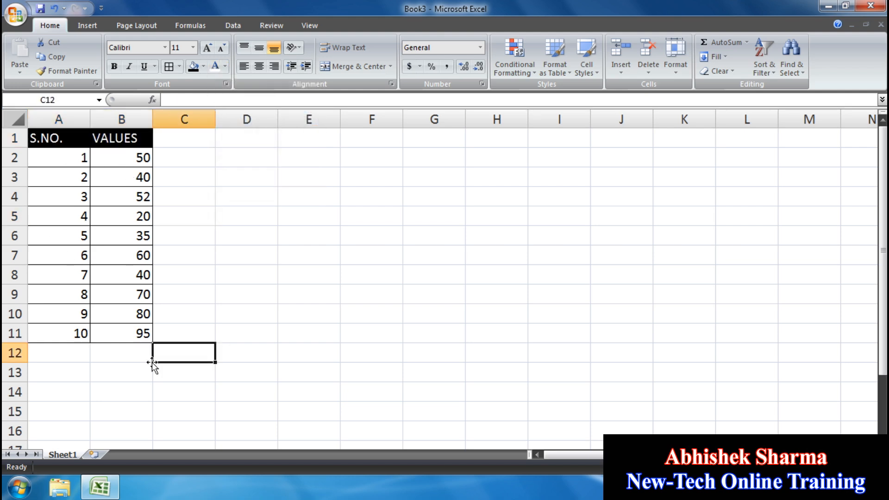
click(143, 332)
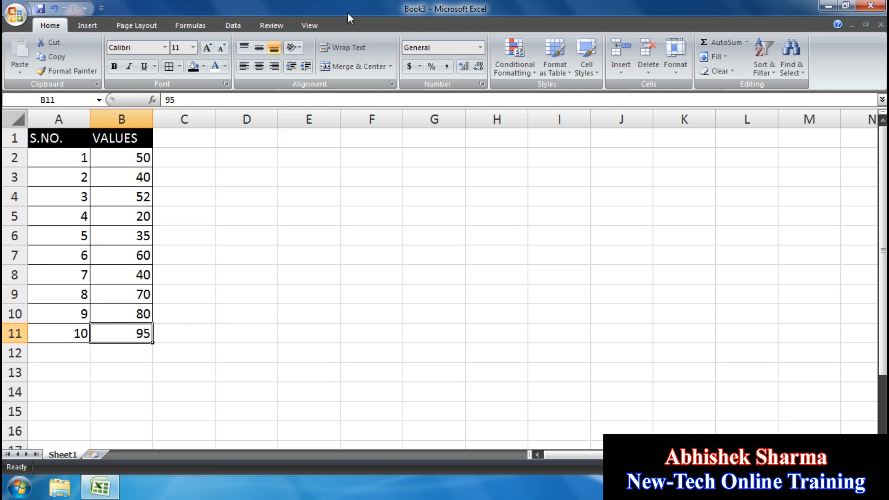
click(272, 25)
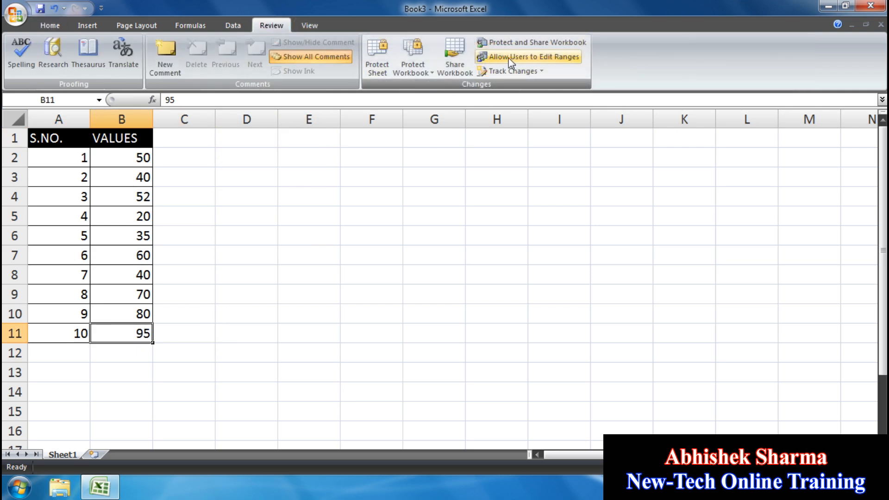
- Create editable range Range1 referring to B2:B11 with its own confirmed password
click(518, 58)
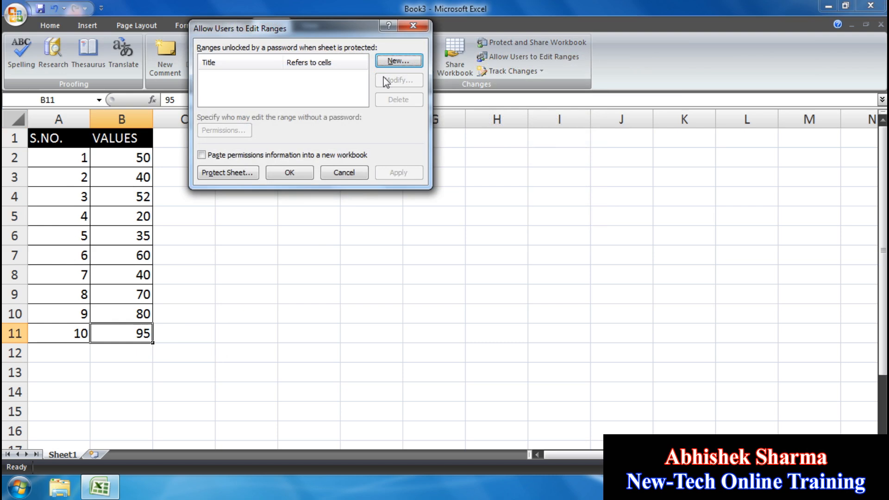
click(404, 62)
drag(277, 45, 413, 96)
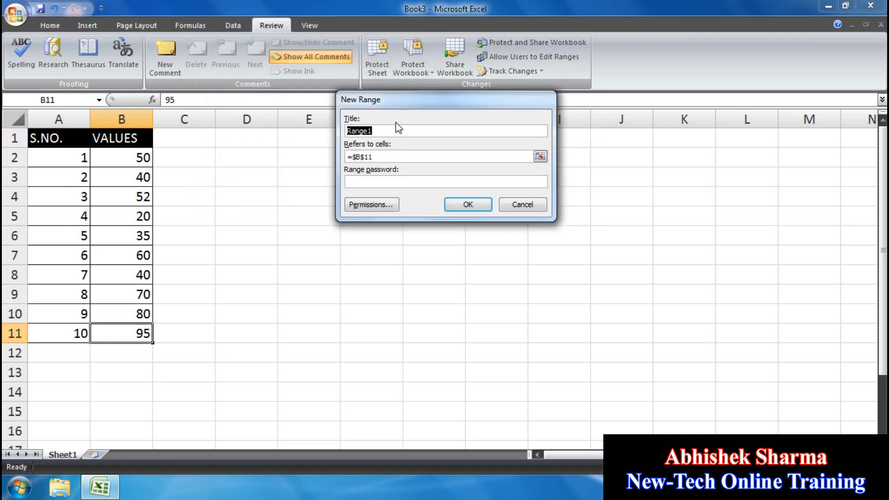
drag(379, 154, 346, 156)
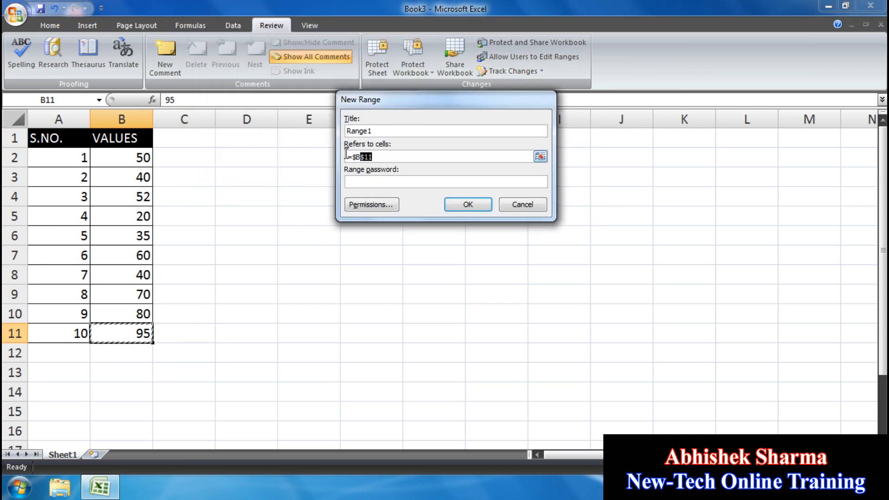
key(BackSpace)
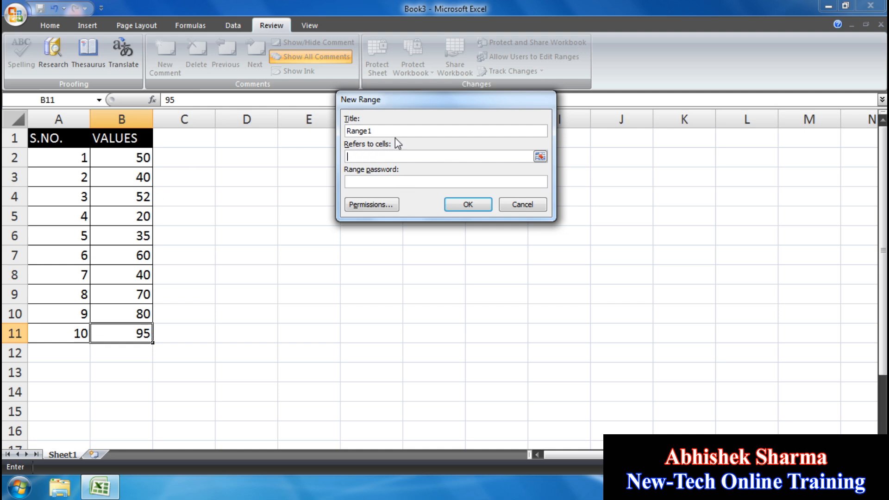
drag(127, 158, 129, 341)
click(365, 184)
click(467, 204)
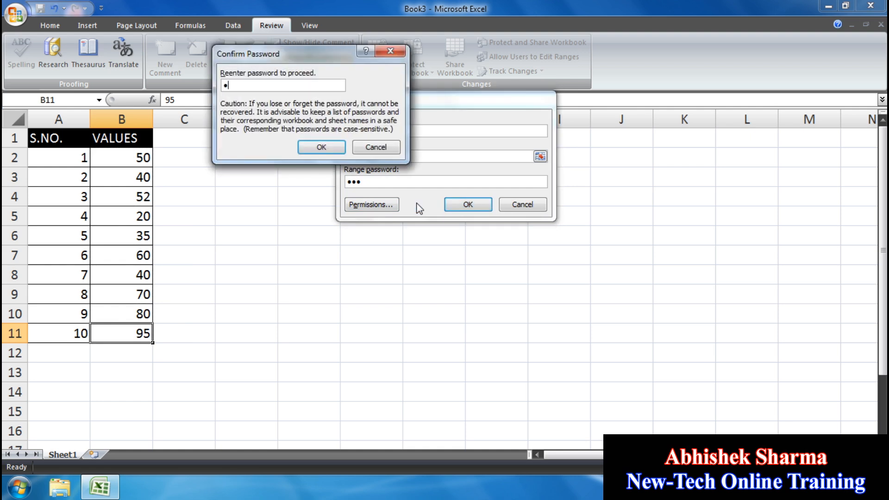
click(320, 147)
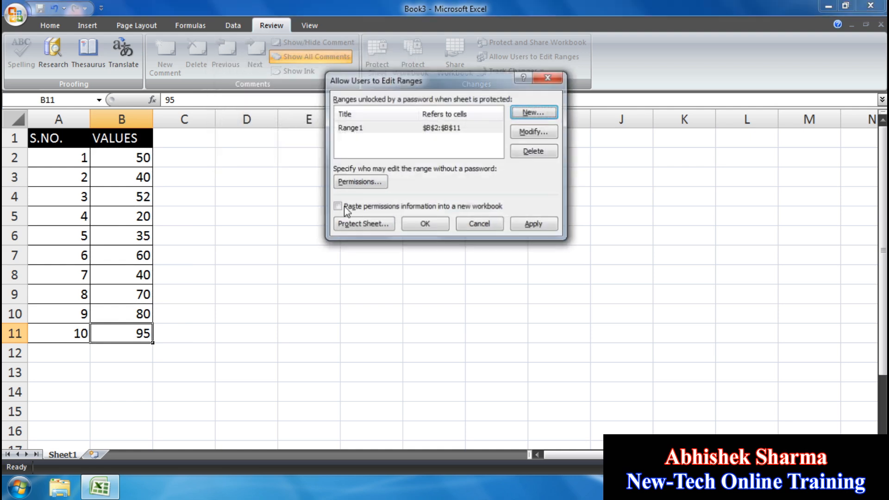
- Protect Sheet1 with a confirmed password, then test a locked cell such as F3
click(366, 223)
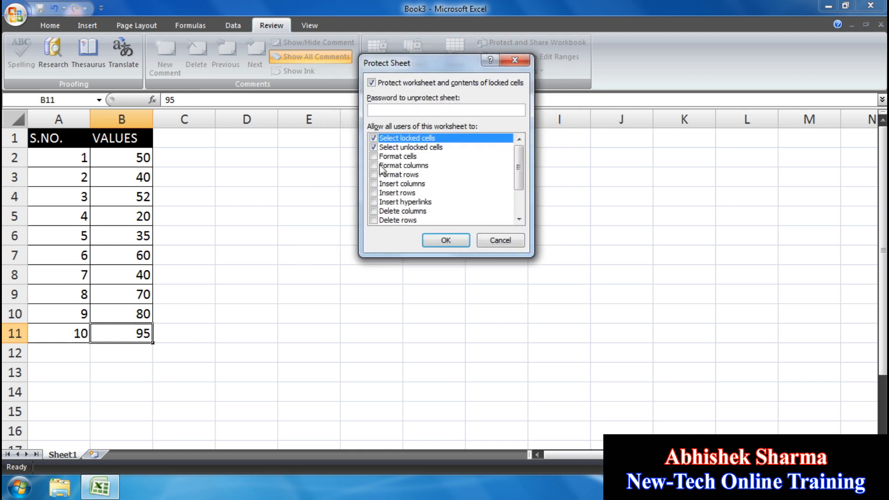
click(447, 241)
text(•••)
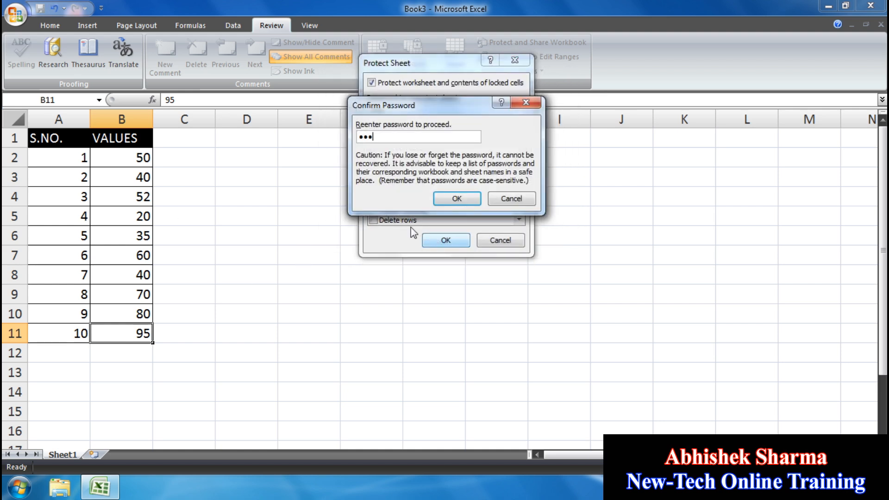
click(458, 199)
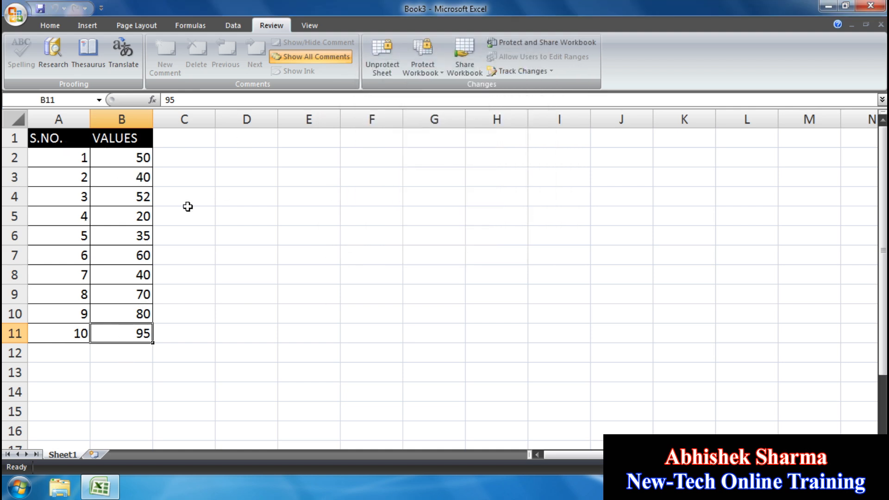
click(361, 184)
- Try editing the locked cells F3, G10 and A5, dismissing each protected-cell warning
key(a)
click(445, 283)
double_click(410, 315)
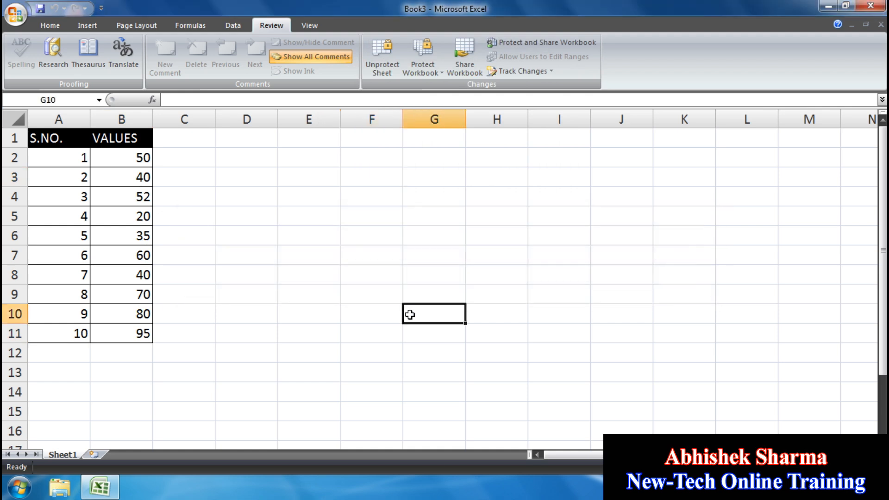
click(446, 281)
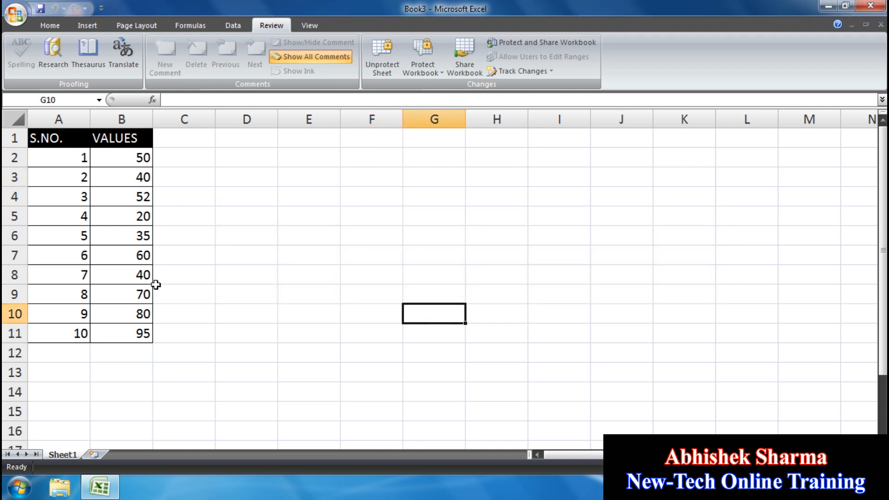
double_click(73, 210)
click(435, 282)
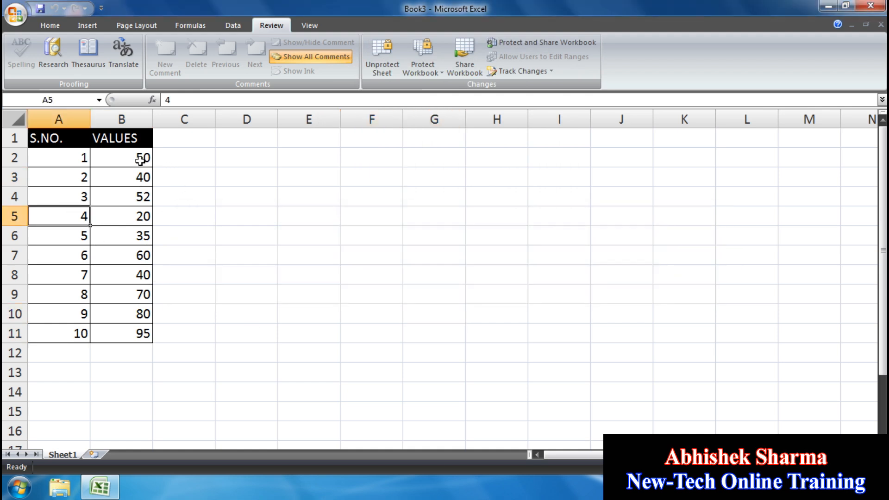
- Unlock B2's editable range with its password and enter 20 in B2
click(140, 159)
double_click(139, 159)
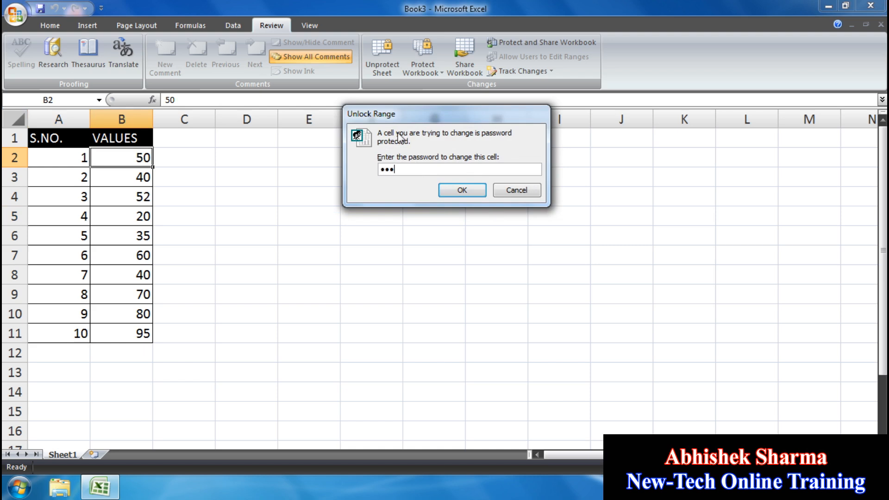
click(477, 190)
text(20)
key(Return)
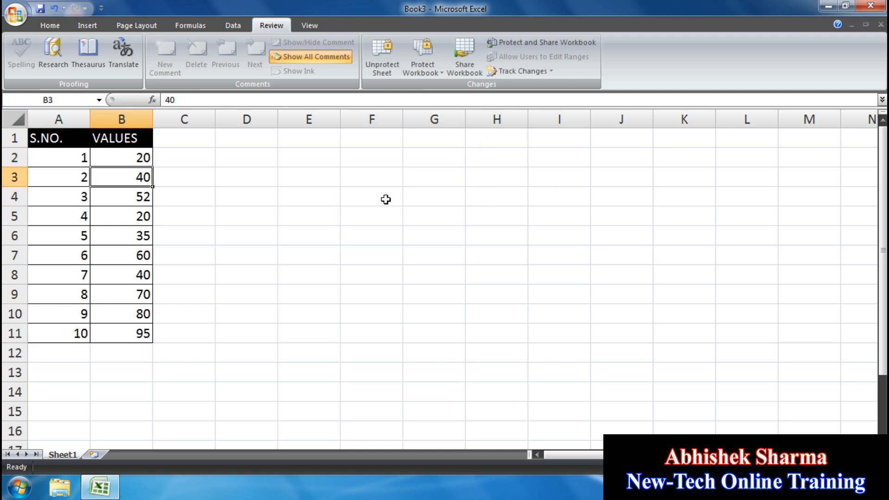
- Enter 35 in B3, 45 in B4 and 12 in B5
text(35)
key(Return)
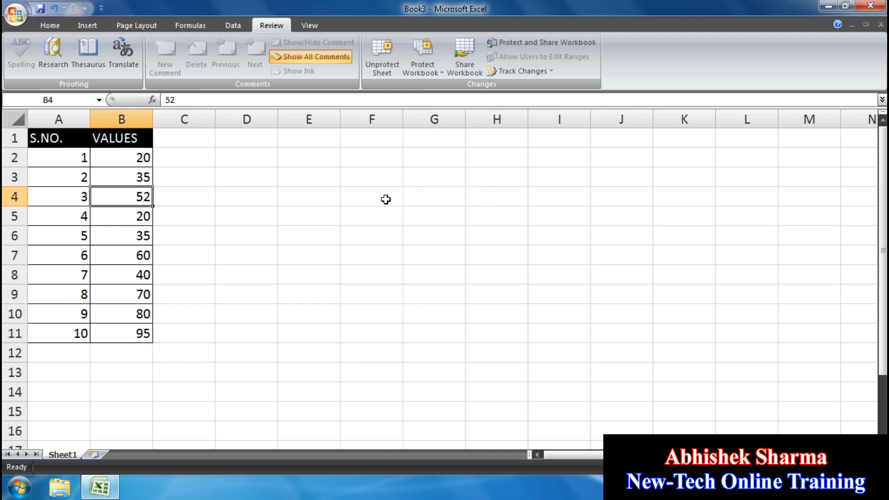
text(4)
key(Return)
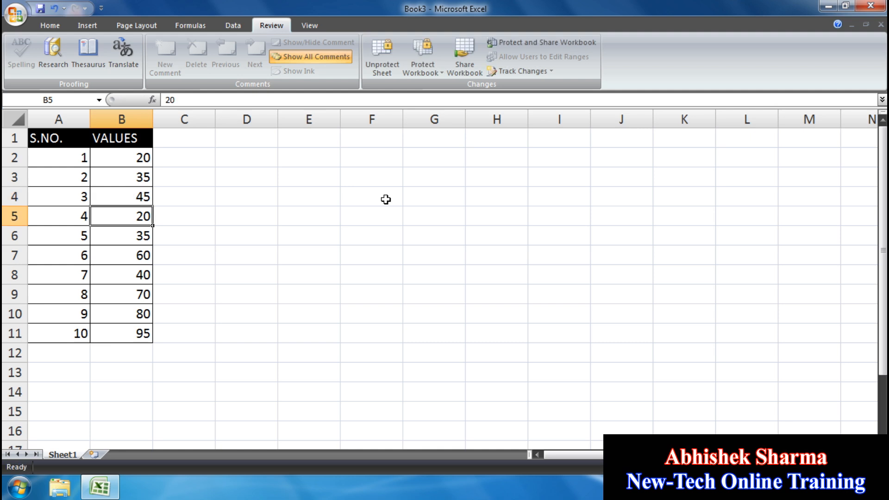
text(12)
key(Return)
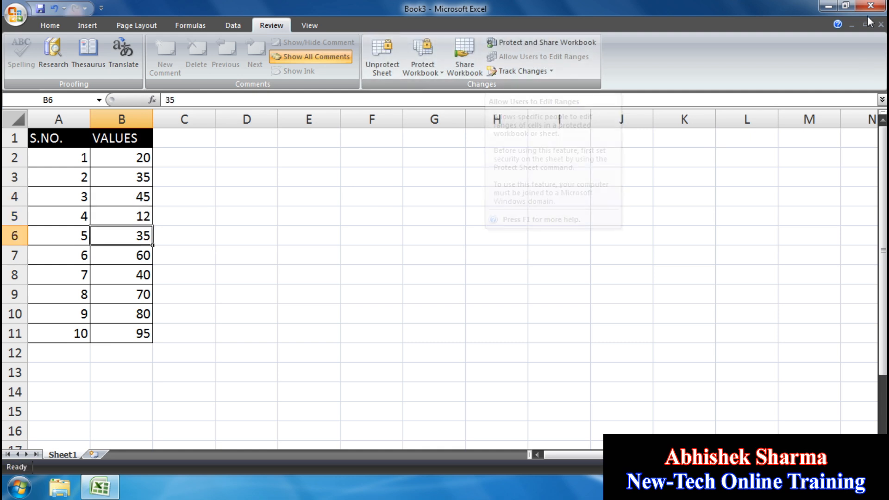
- Close Book3 without saving and create a new blank workbook
click(880, 24)
click(442, 277)
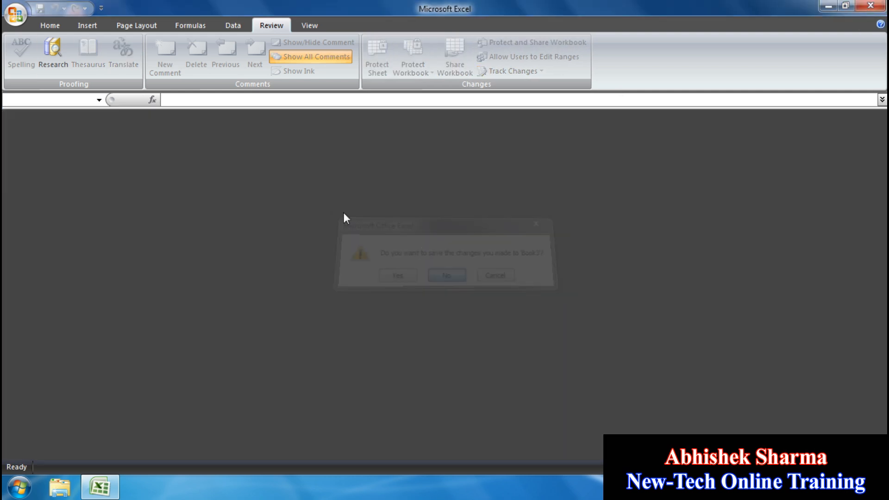
click(22, 24)
click(55, 52)
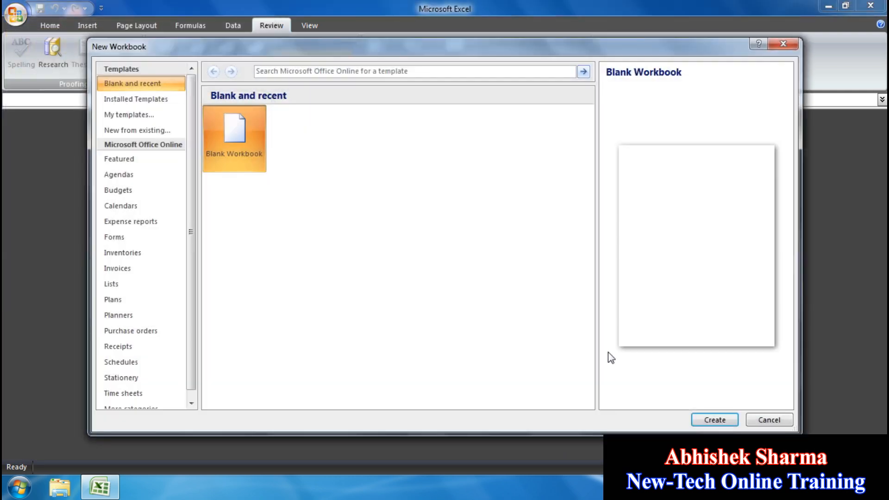
click(702, 425)
- Try Highlight Changes tracking with range A1:I15, then clear the range and cancel
click(446, 336)
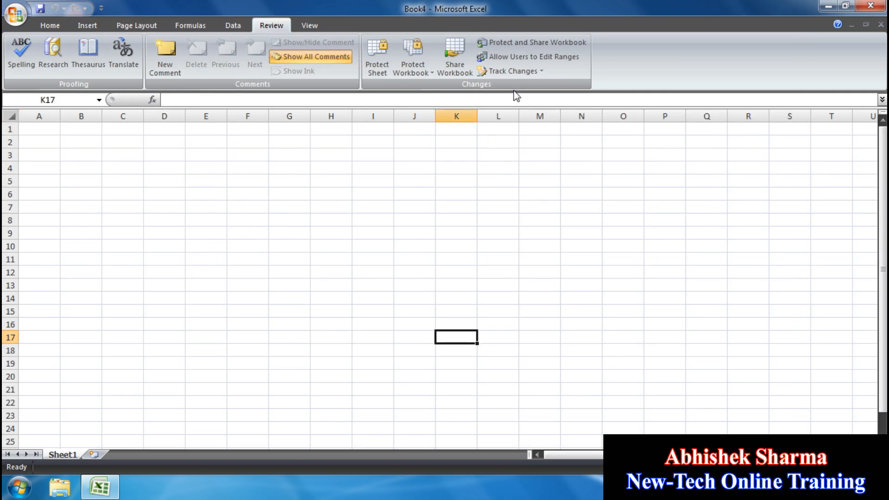
click(530, 71)
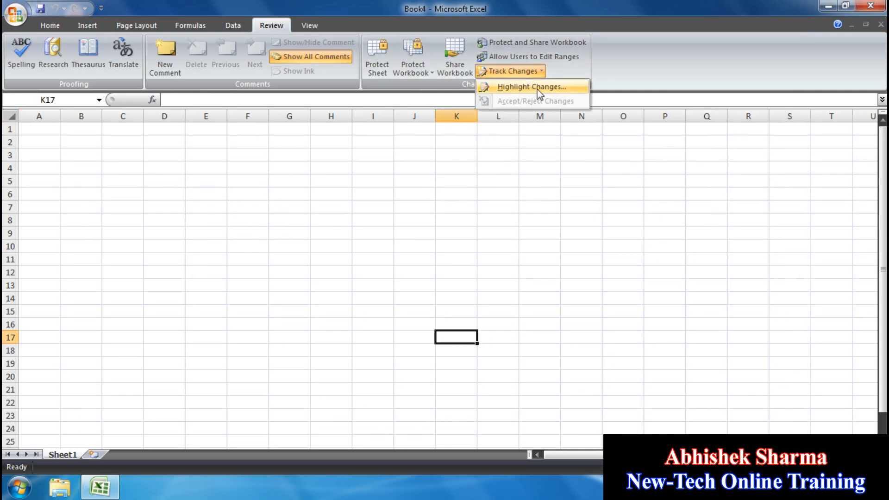
click(540, 88)
click(375, 103)
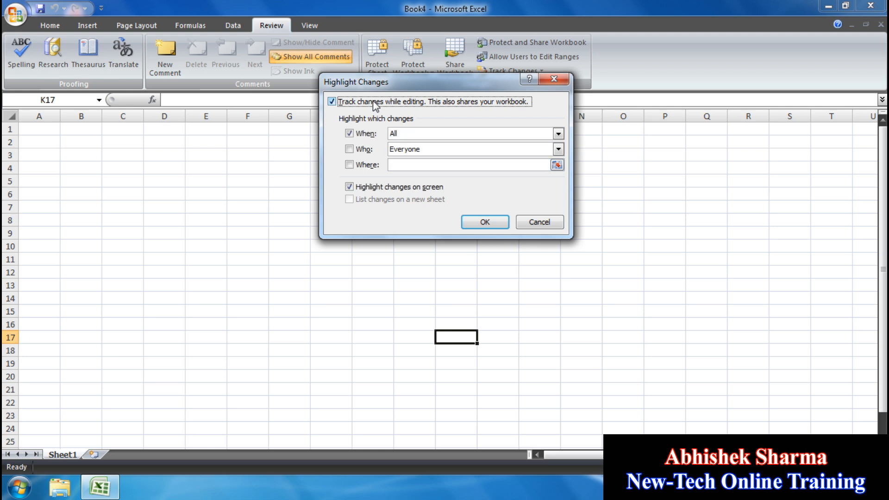
click(393, 166)
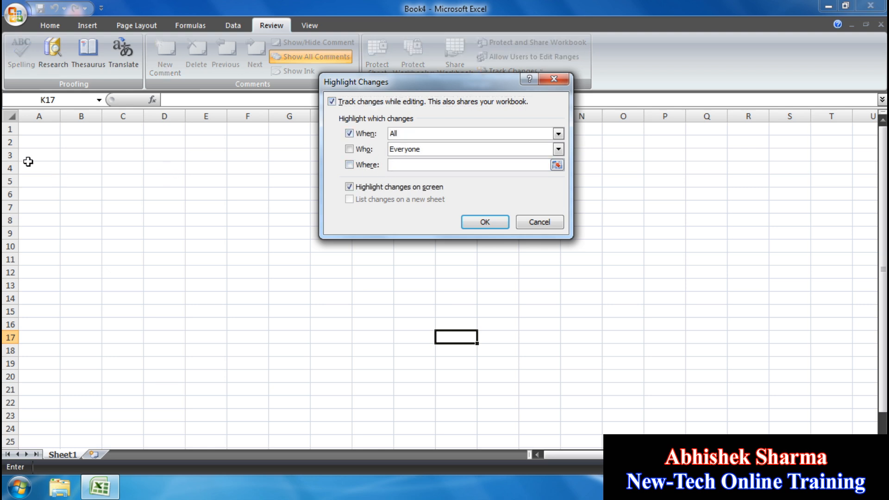
drag(26, 129, 385, 312)
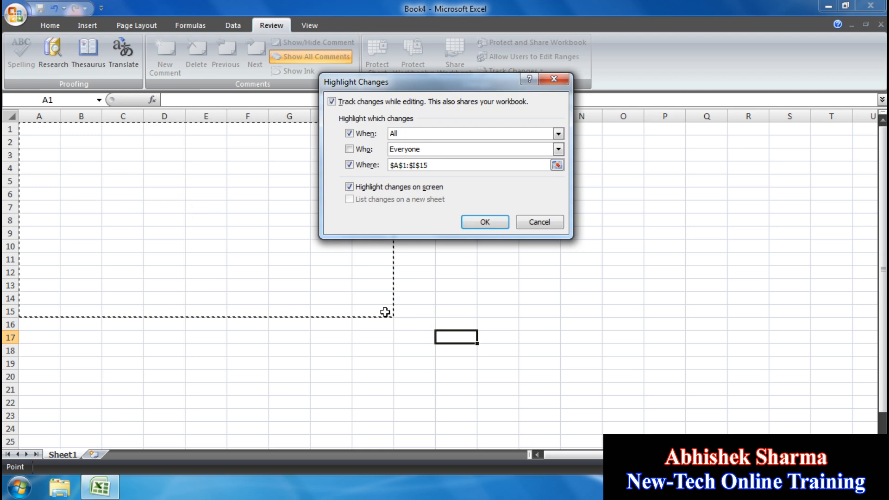
drag(436, 165, 353, 167)
key(BackSpace)
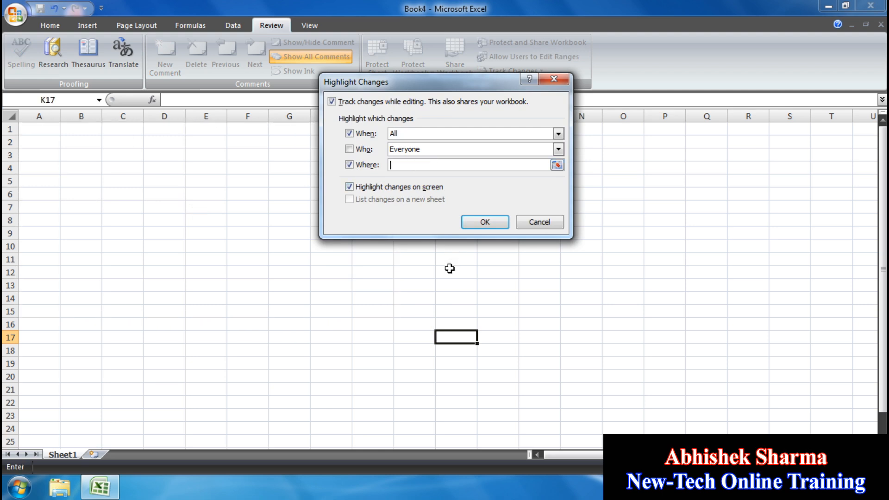
click(533, 224)
- Turn on Track changes while editing in Highlight Changes and confirm with OK
click(538, 73)
click(535, 93)
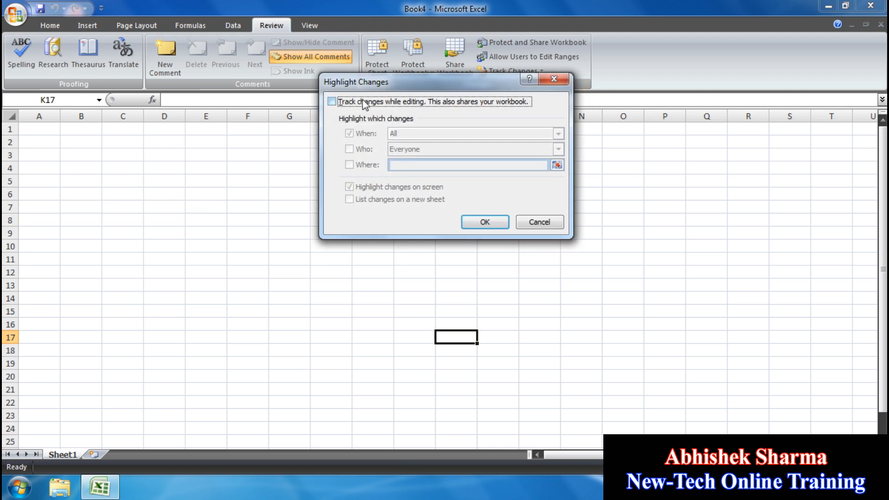
click(363, 101)
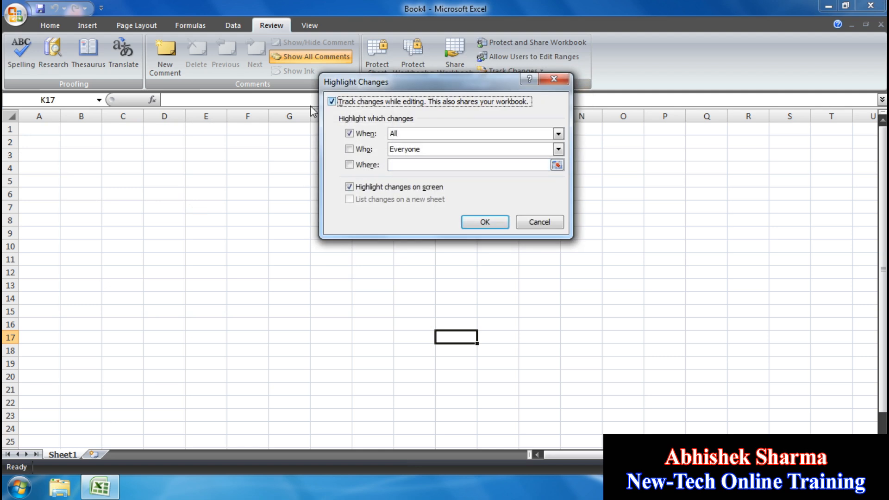
click(481, 222)
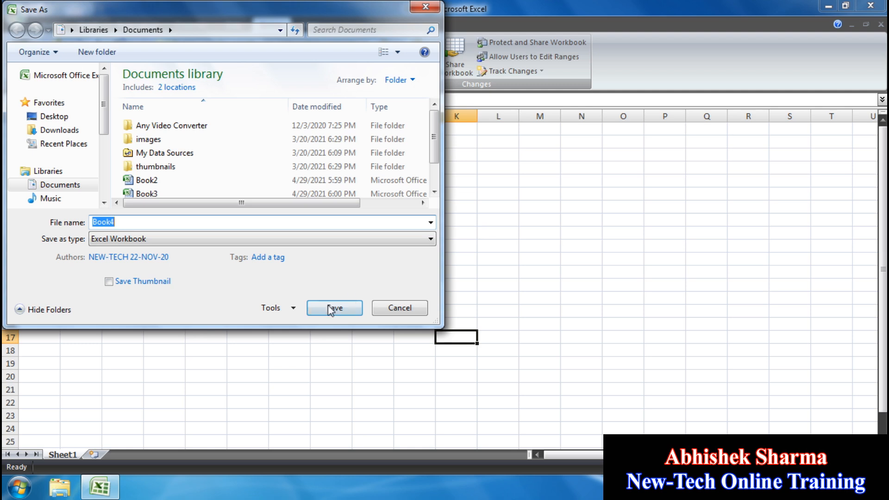
- Save Book4 to Documents as a shared workbook, then select cell A2
click(333, 308)
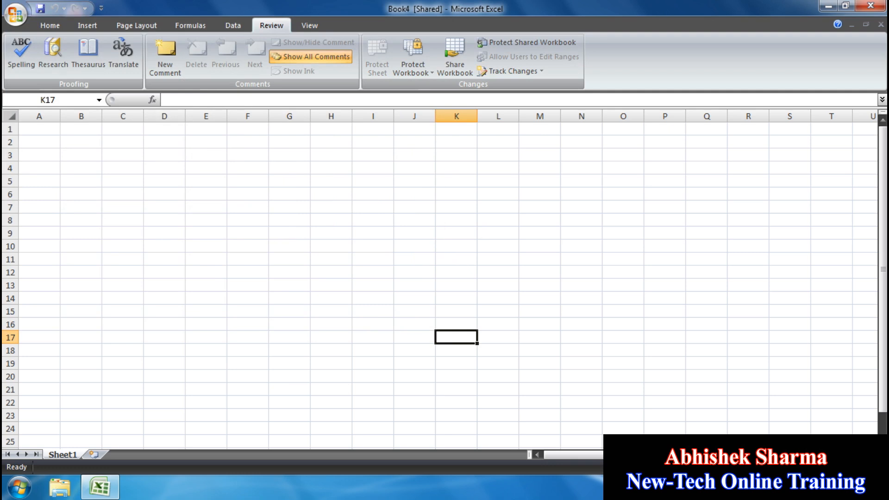
ctrl+scroll(798, 427, up, 3)
click(62, 137)
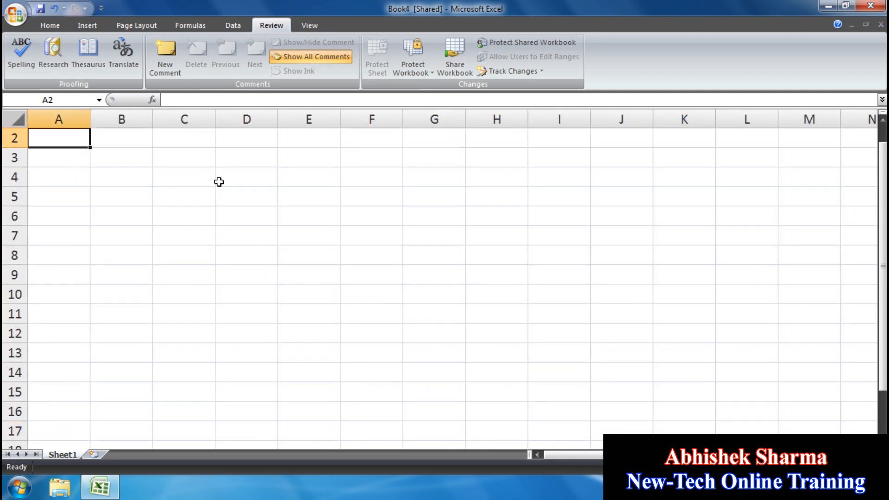
- Enter 50, 20, 60 and 40 in cells A2 to A5
text(50)
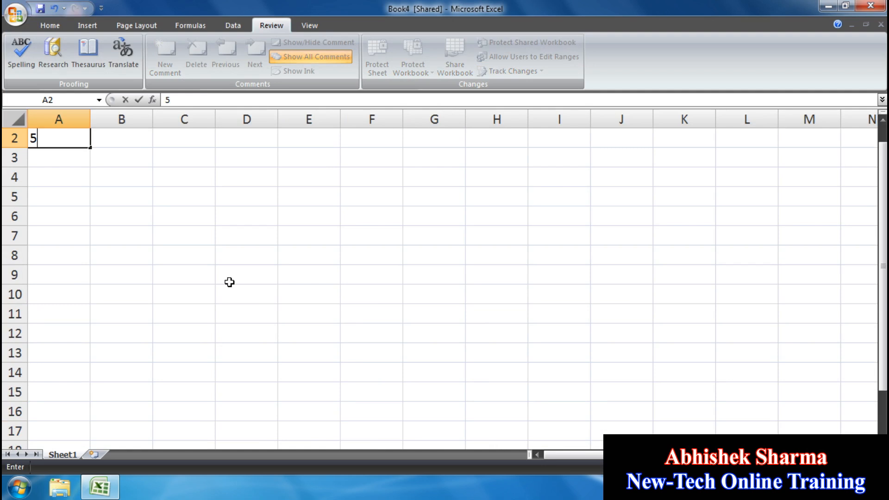
key(Return)
text(20)
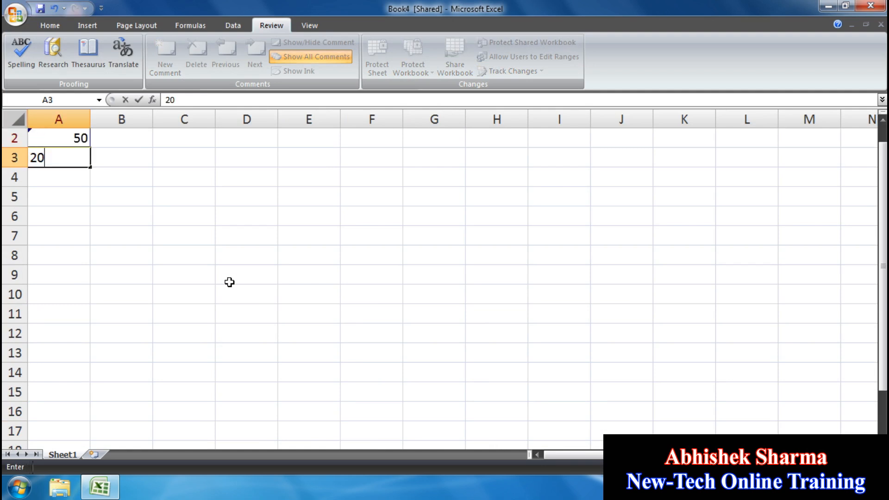
key(Return)
text(60)
key(Return)
text(40)
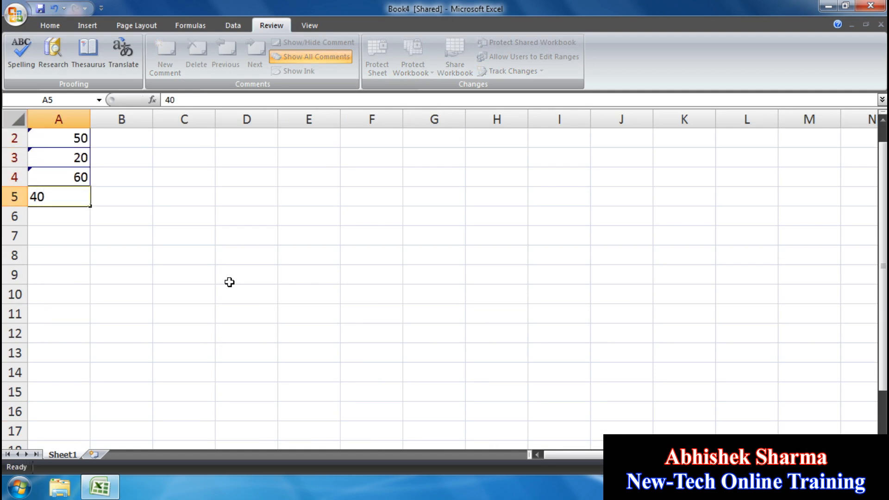
key(Return)
- Enter a name in A6 and another name in A7
text(ANIL)
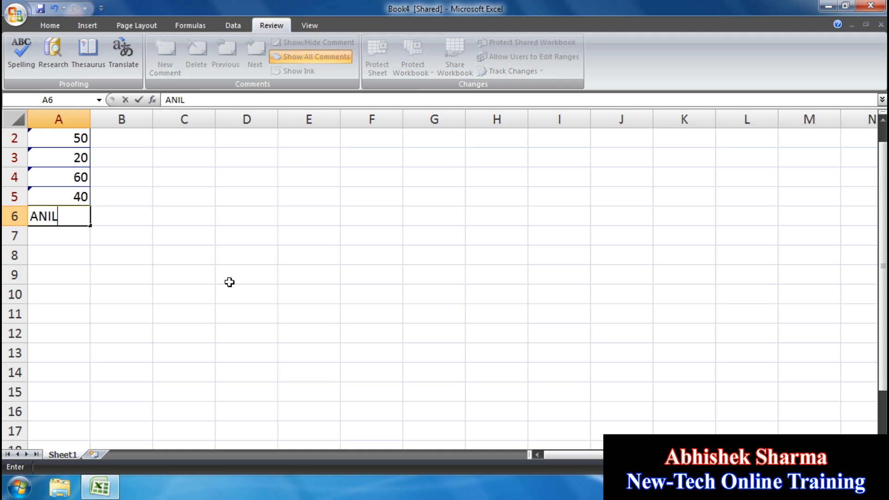
key(Return)
text(SAM)
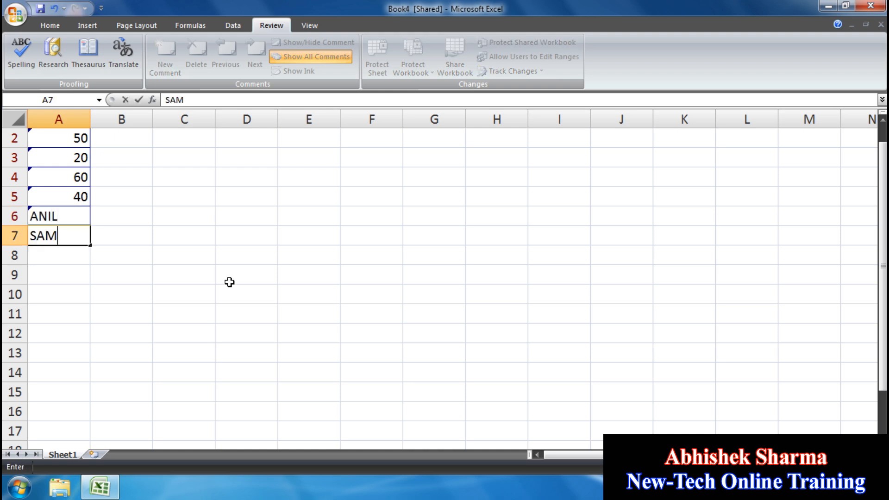
key(Return)
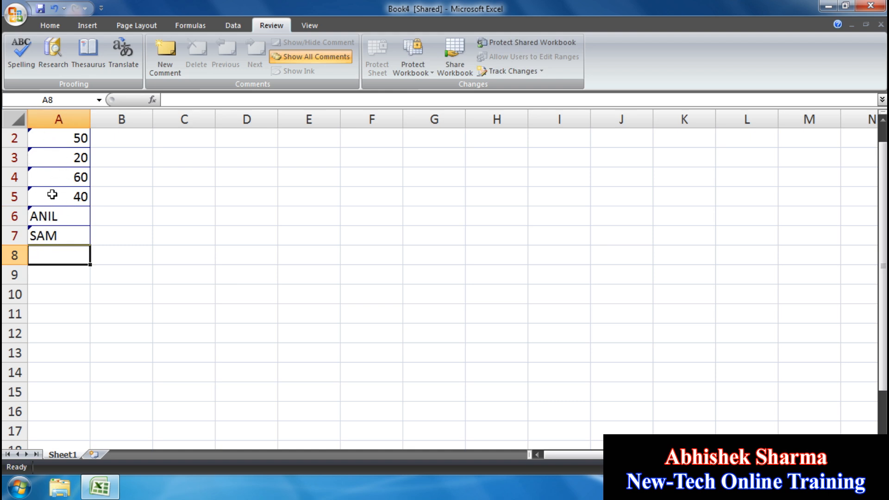
click(508, 72)
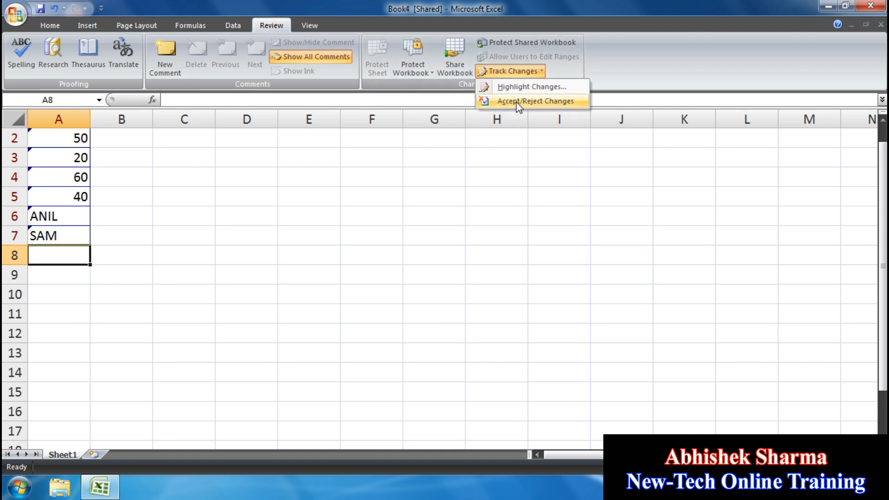
- Save Book4, review all unreviewed changes, and reject all 11 of them
click(518, 102)
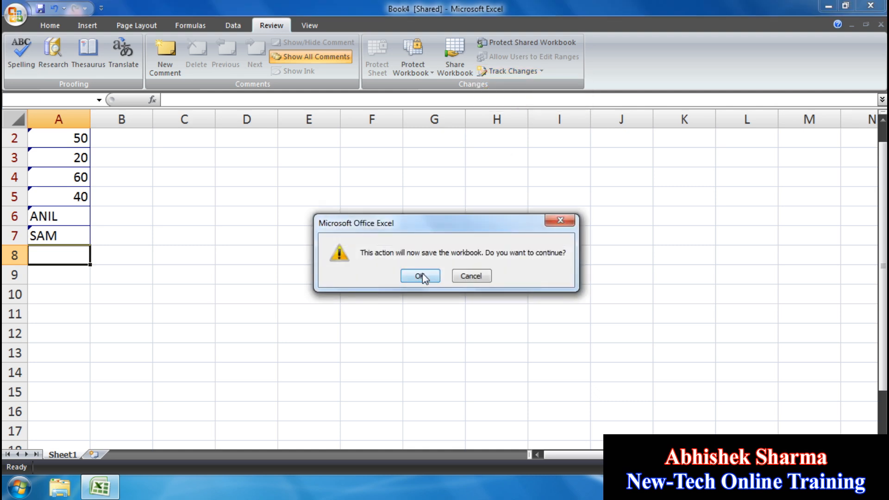
click(422, 275)
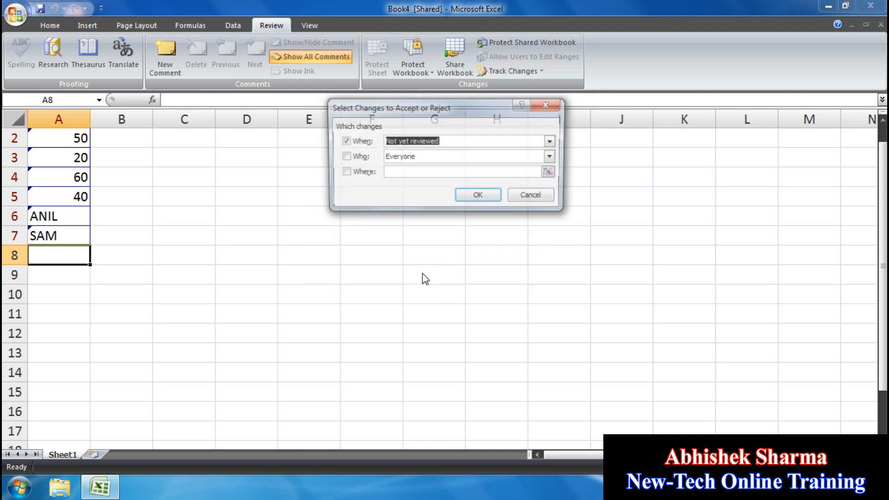
click(488, 196)
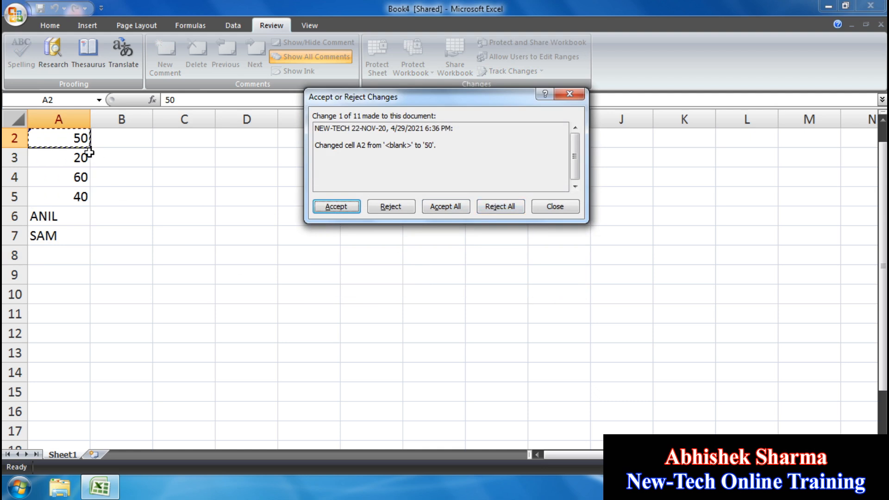
click(507, 210)
click(420, 275)
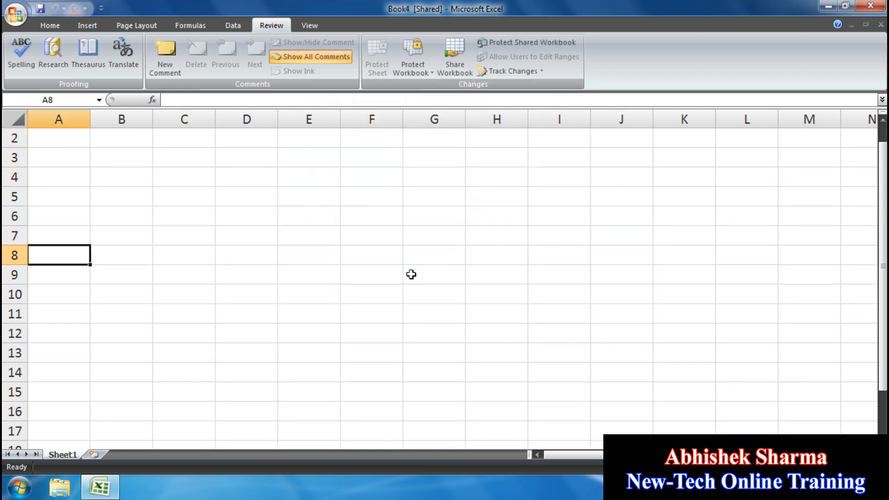
- Type NEWTECH in cell A1, replacing the mistyped QWR
scroll(411, 275, up, 1)
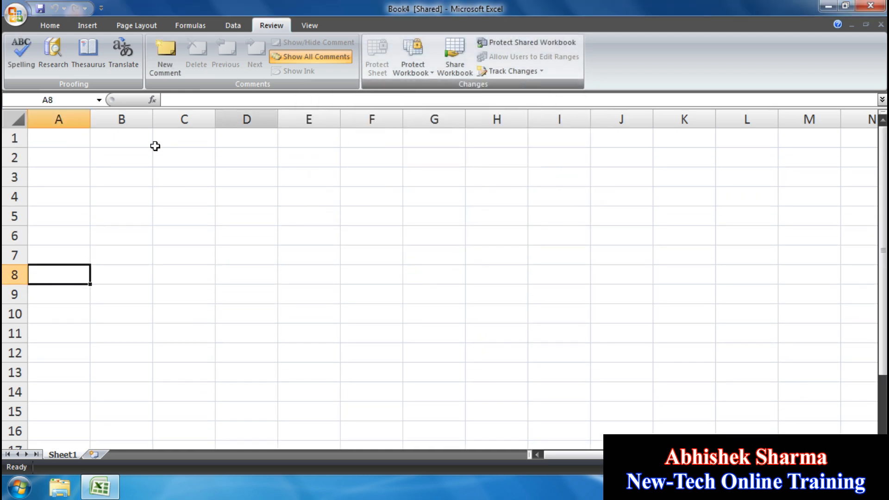
click(62, 139)
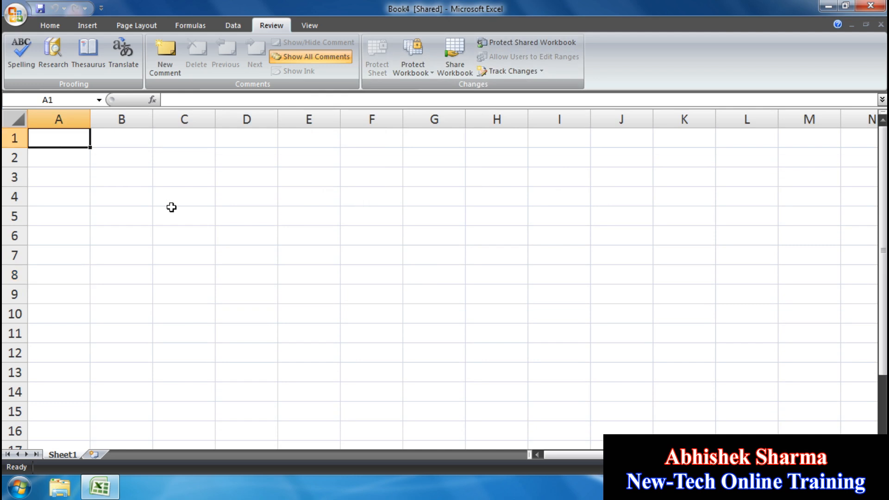
text(QWR)
key(BackSpace)
key(BackSpace)
key(BackSpace)
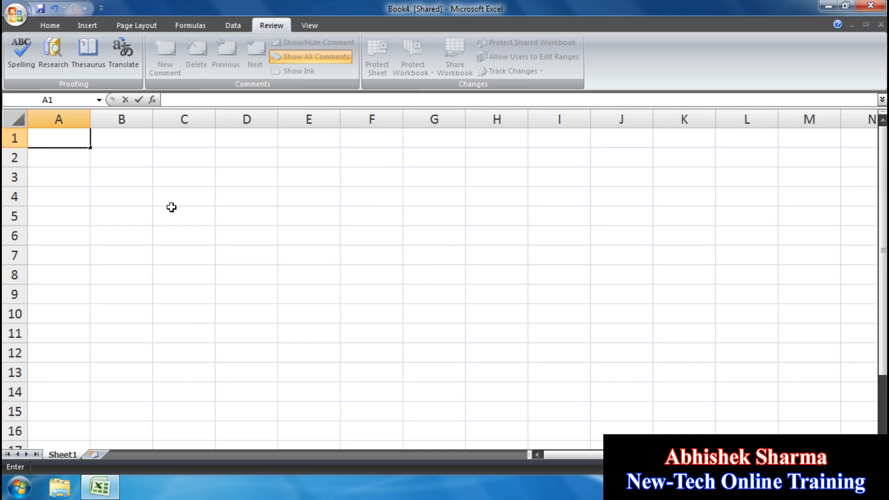
text(NEWTECH)
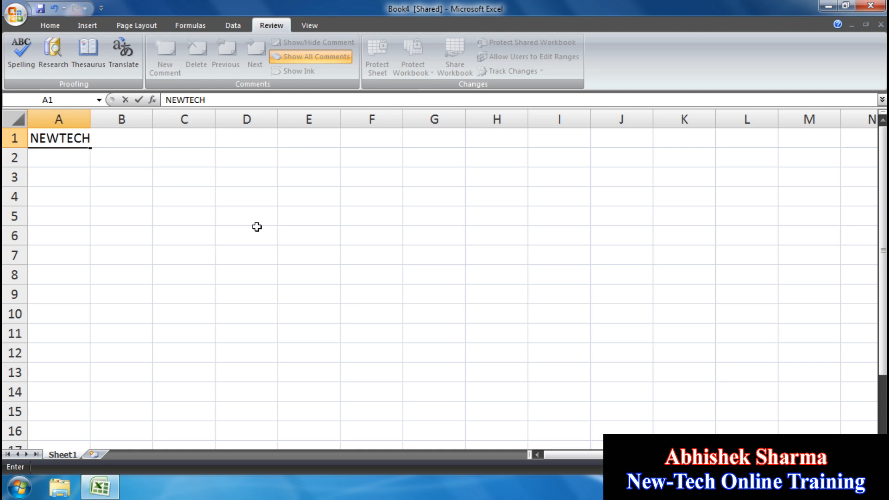
- Fill NEWTECH across A1:F1, undo the fill down to row 8, and close Book4
drag(371, 274, 222, 192)
drag(10, 100, 42, 138)
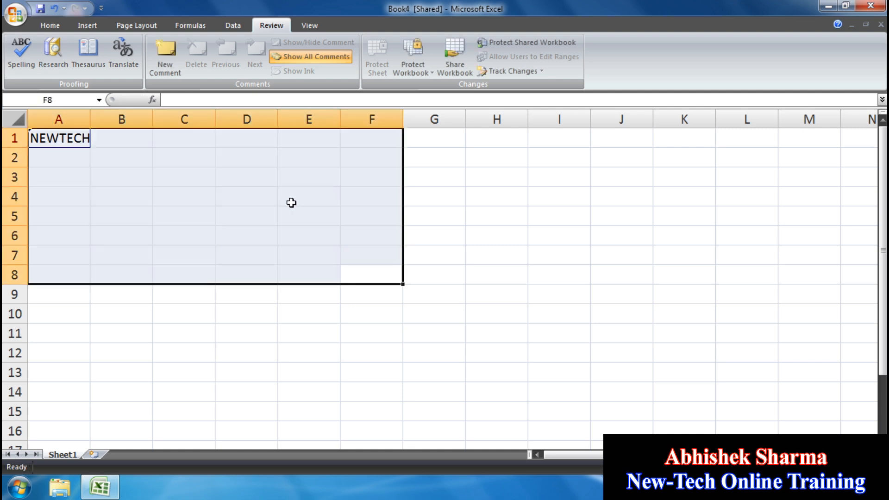
key(ctrl+r)
key(ctrl+d)
key(ctrl+z)
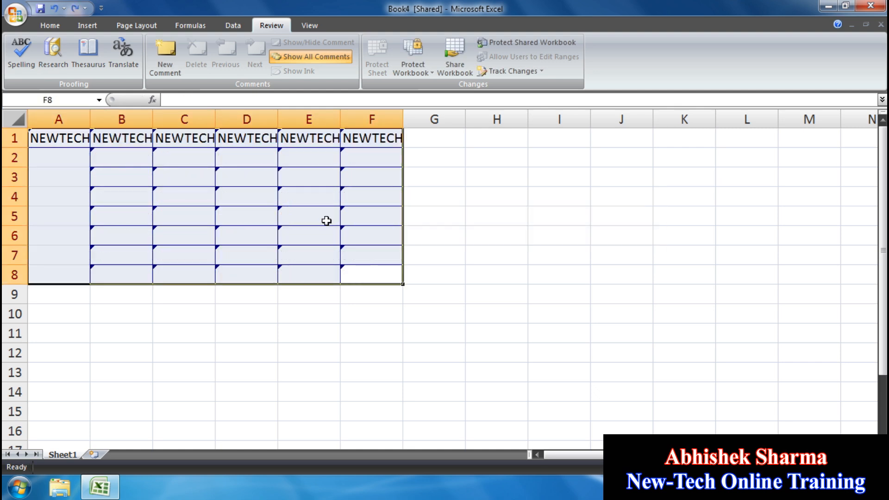
click(881, 24)
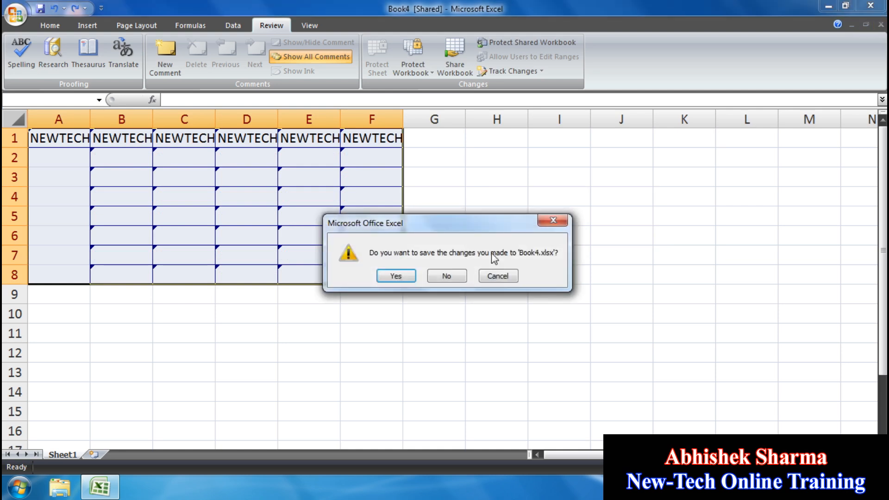
- Discard Book4 and fill A1:F9 of a new workbook with newtech
click(443, 276)
key(ctrl+n)
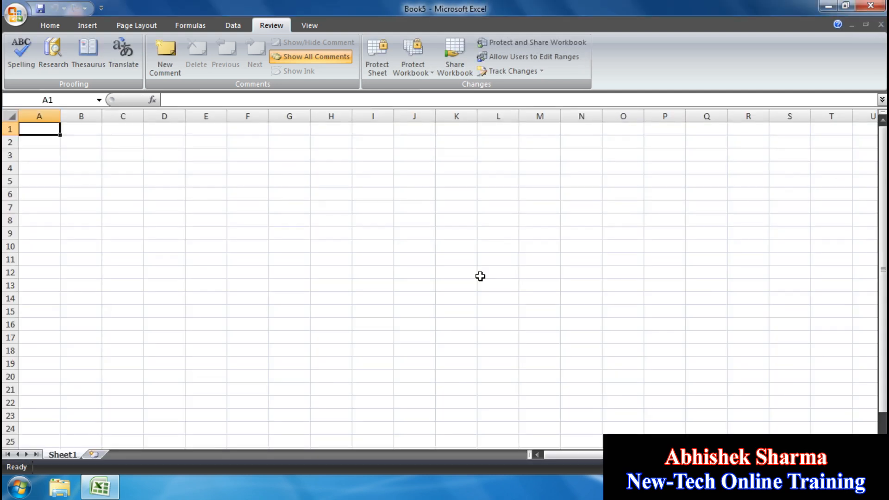
text(newtech)
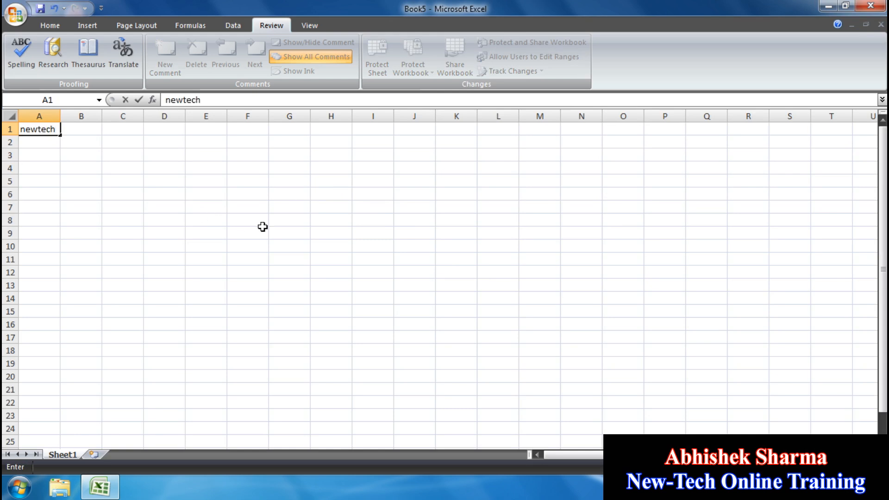
drag(246, 231, 46, 130)
key(ctrl+r)
key(ctrl+d)
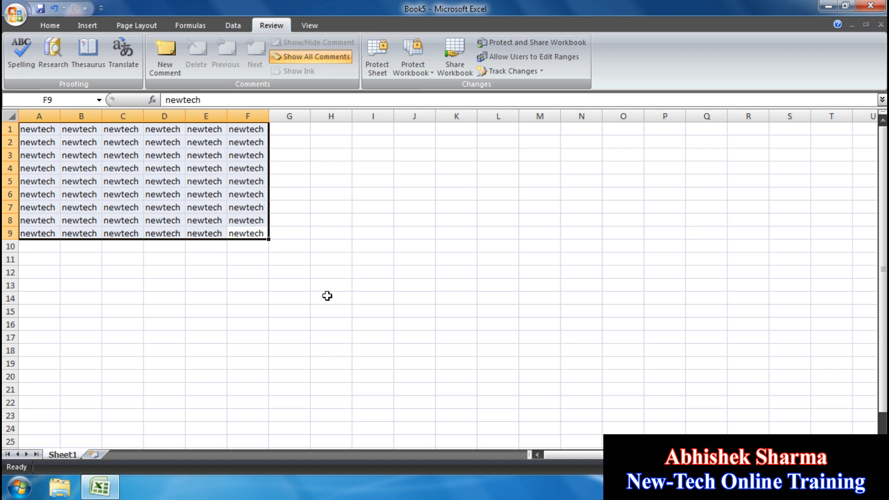
ctrl+scroll(585, 323, up, 3)
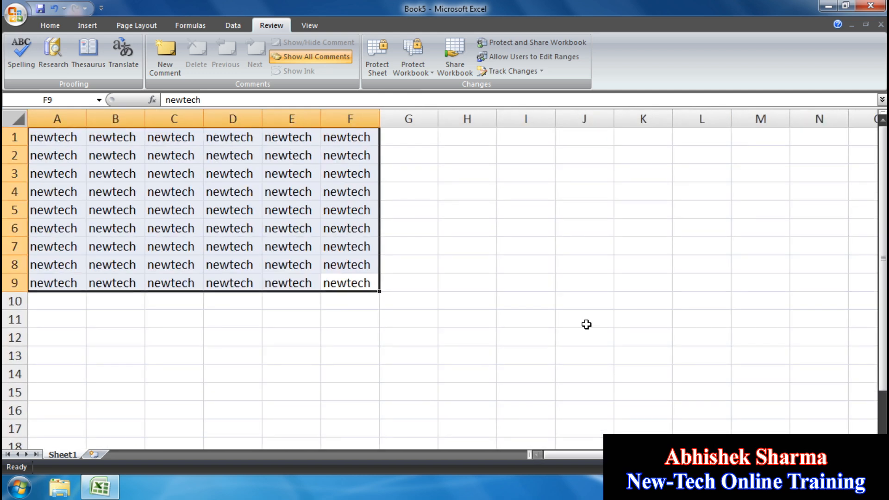
click(586, 323)
- Turn on Track changes while editing and save Book5 as a shared workbook
click(528, 72)
click(523, 87)
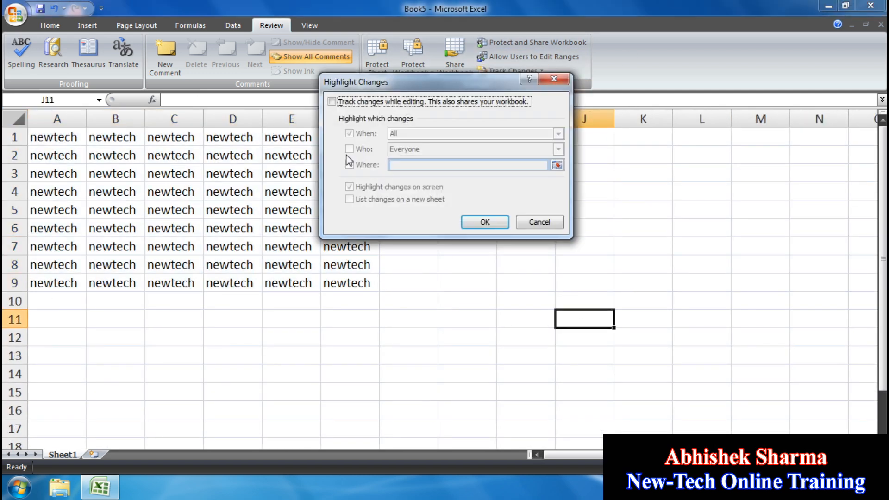
click(392, 102)
click(482, 219)
click(337, 307)
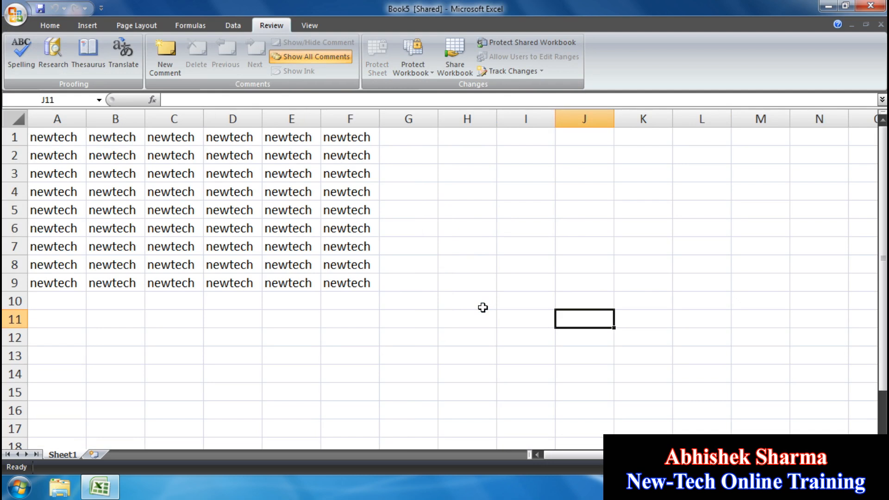
- Type sam in A10 and fill it across A10:G14
click(48, 304)
text(sam)
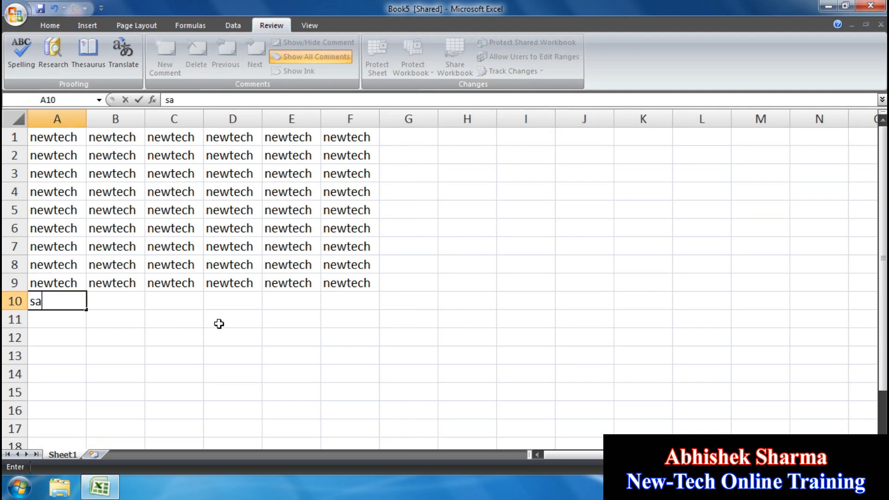
click(219, 323)
drag(408, 373, 74, 303)
key(ctrl+r)
key(ctrl+d)
click(393, 250)
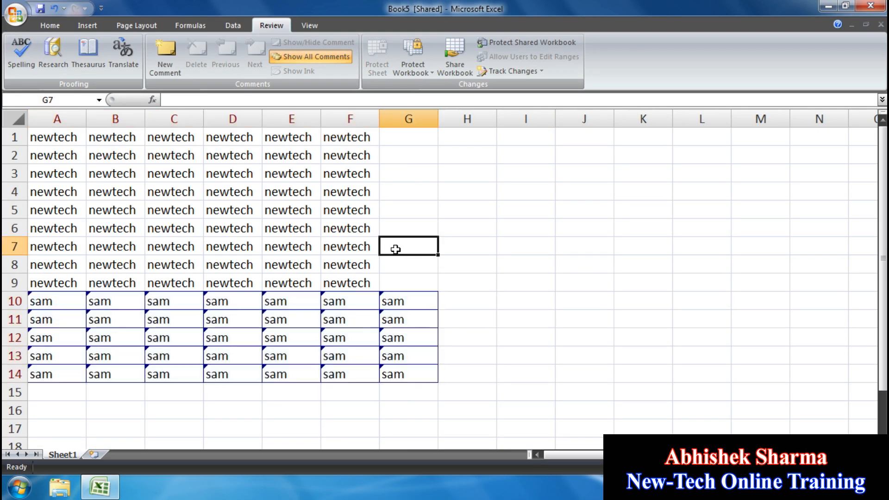
- Enter a test value in I13, then delete it from I13:I14
click(502, 353)
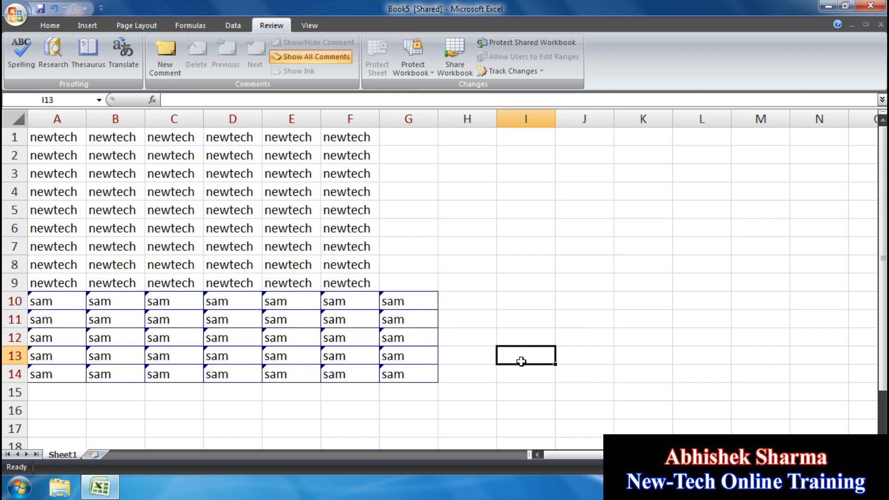
text(eeryery)
key(Return)
drag(533, 352, 540, 383)
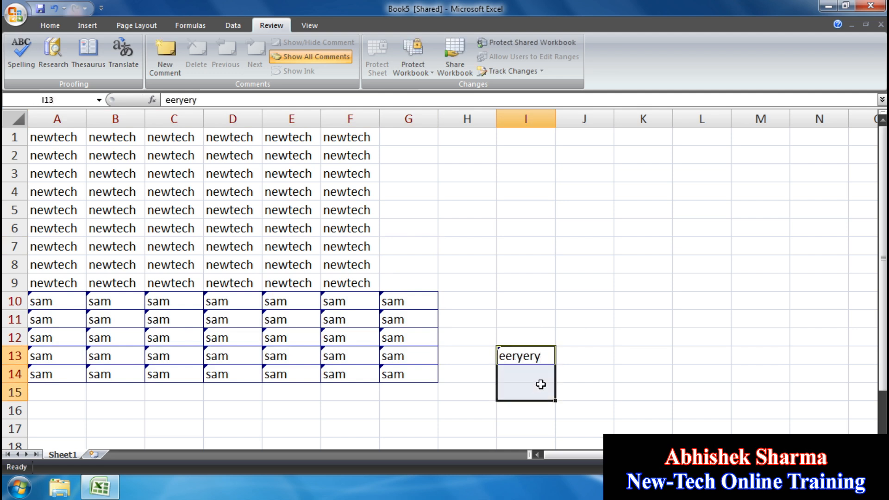
key(Delete)
click(600, 369)
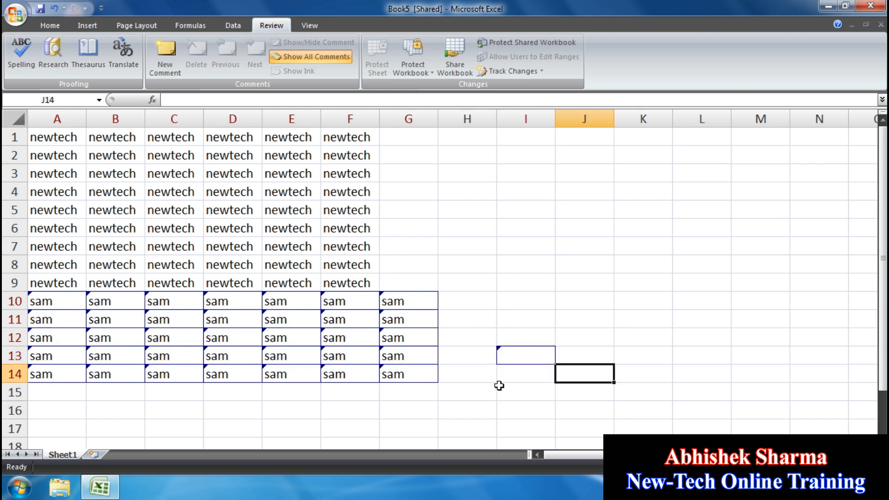
click(547, 334)
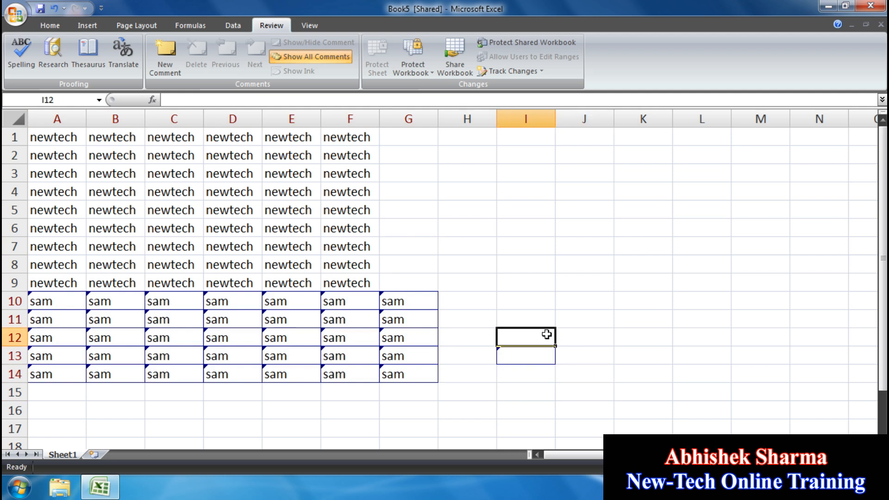
click(537, 72)
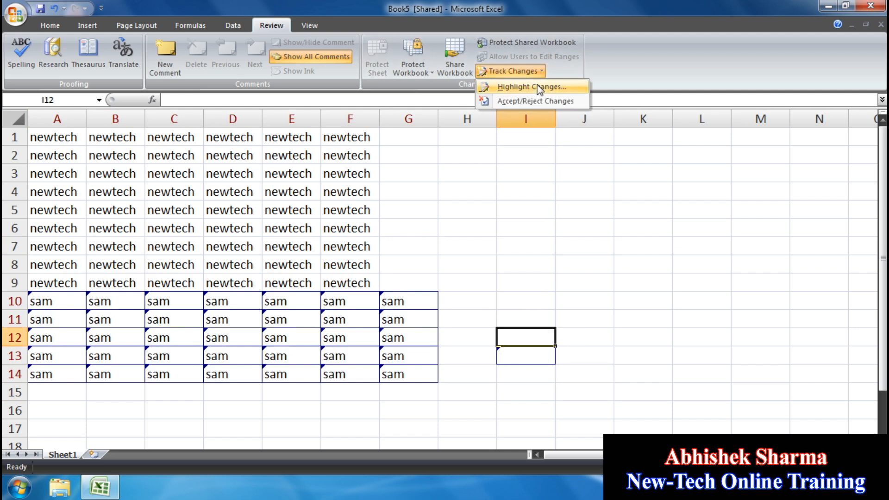
- Untick Track changes while editing and agree to stop sharing Book5
click(531, 87)
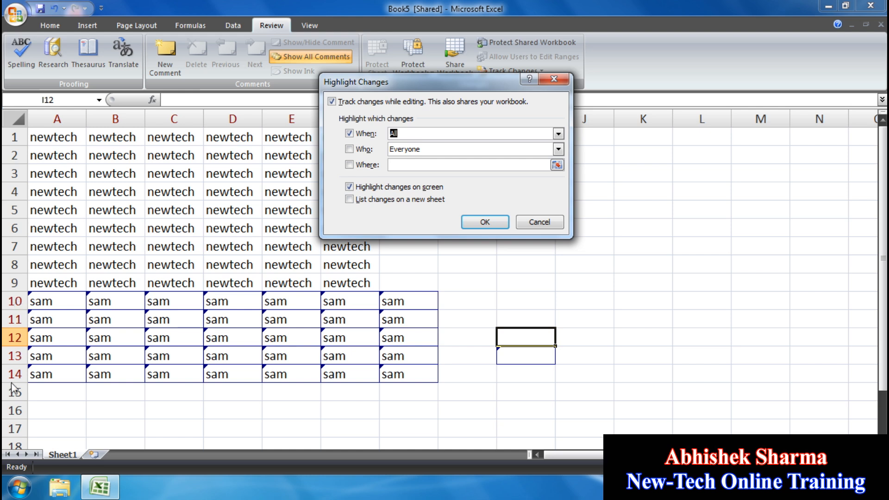
click(348, 103)
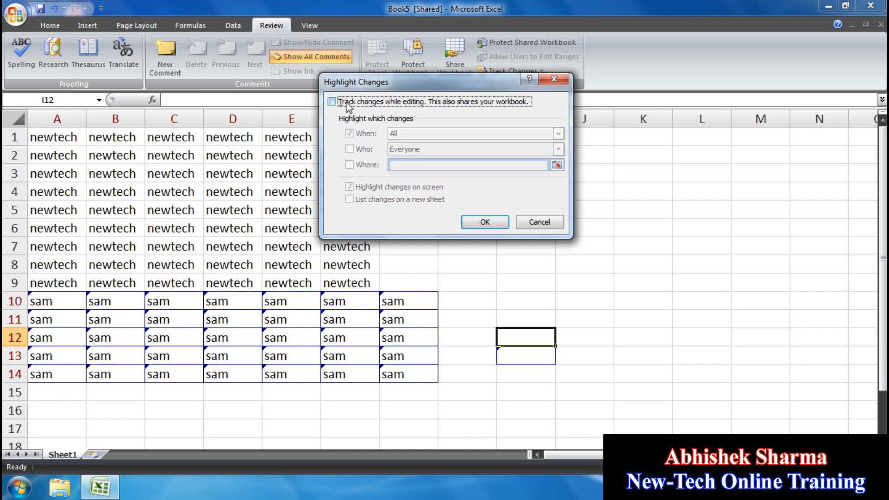
click(484, 222)
click(427, 293)
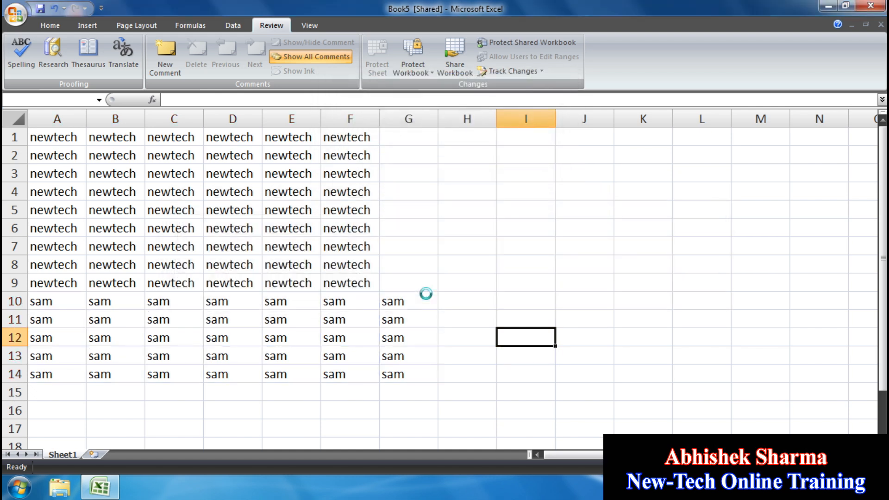
- Delete the sam entries in A10:H15
drag(465, 395, 31, 300)
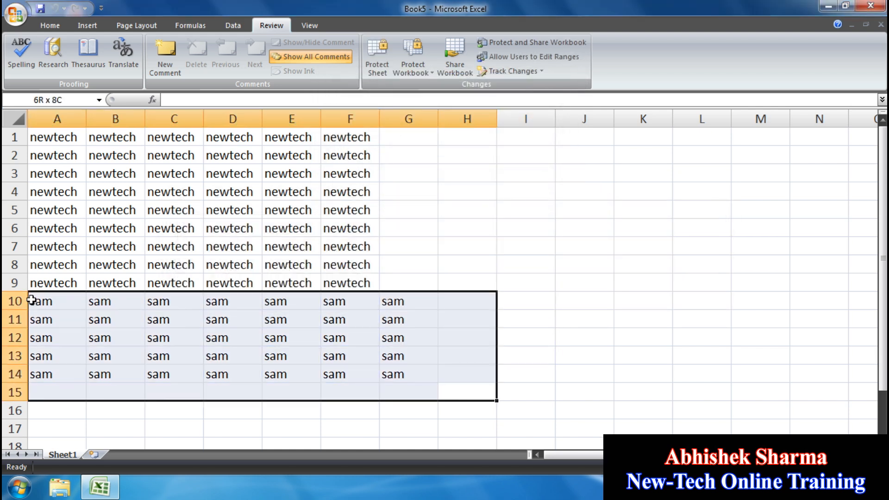
key(Delete)
click(456, 204)
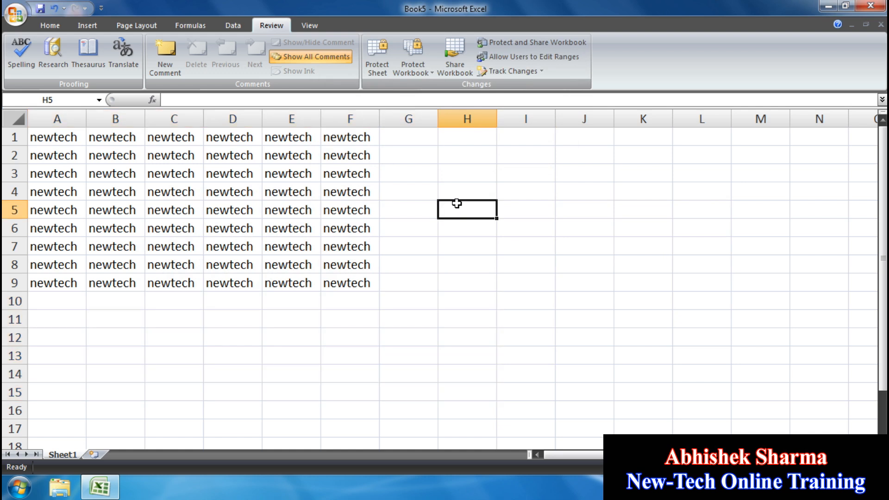
click(573, 211)
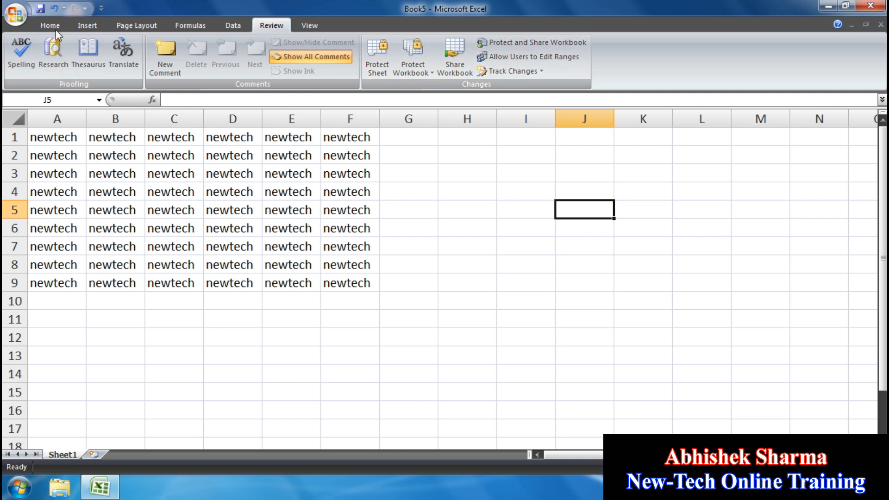